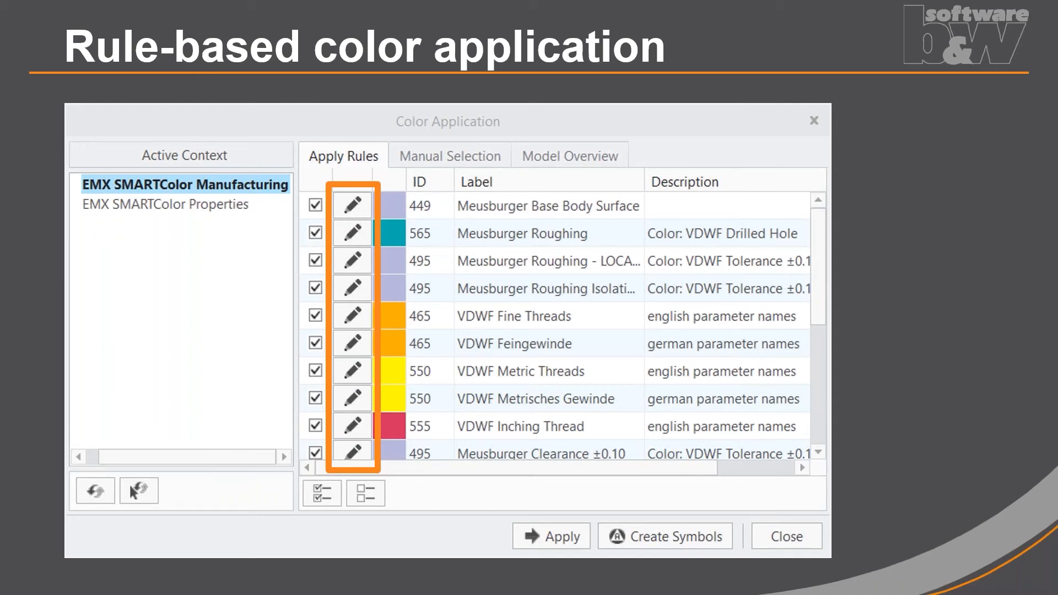
key("Right")
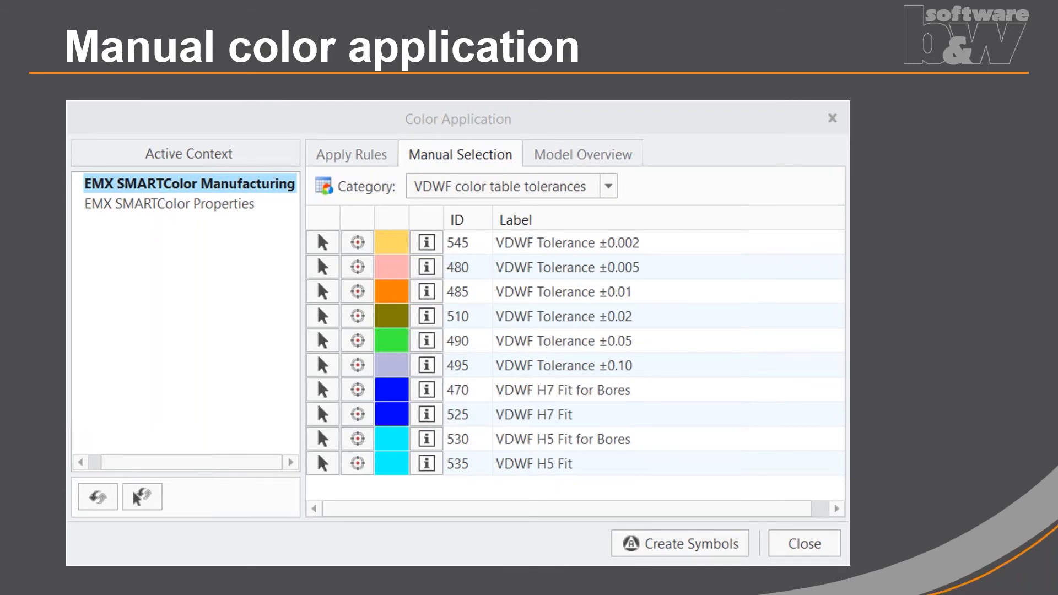
key("Right")
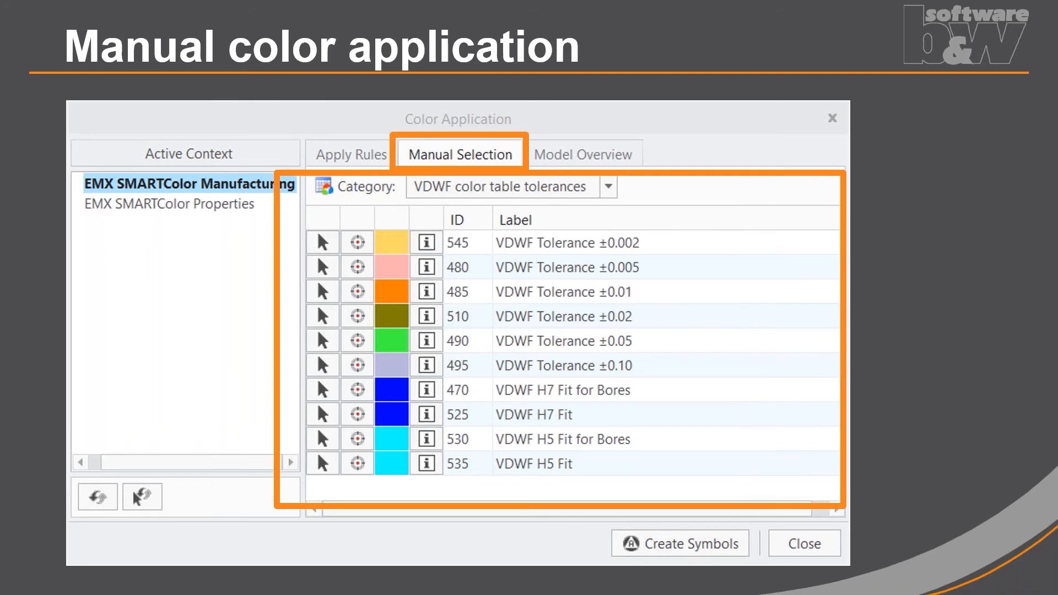
key("Right")
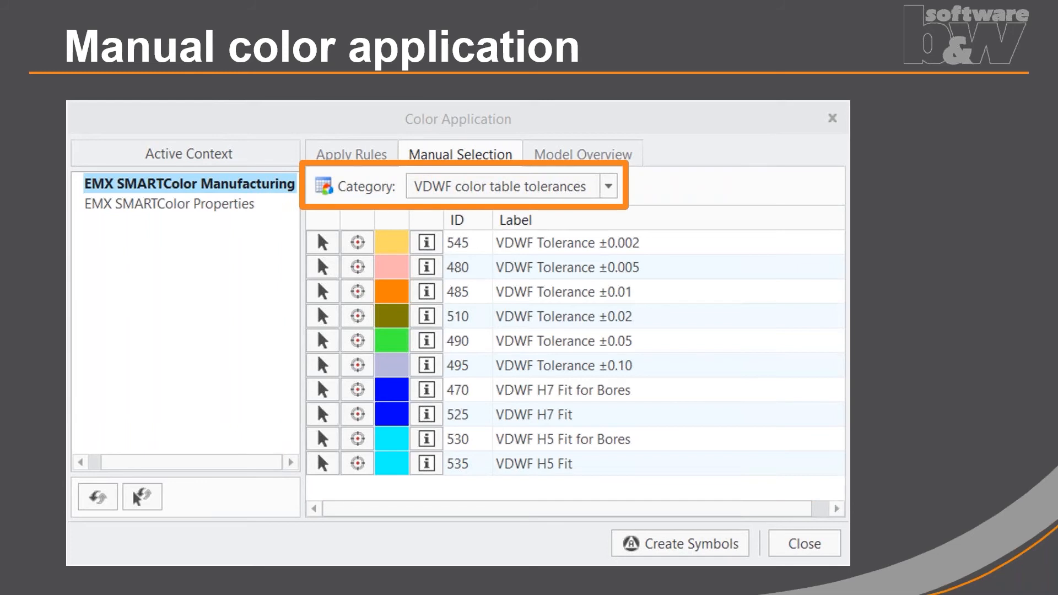
key("Right")
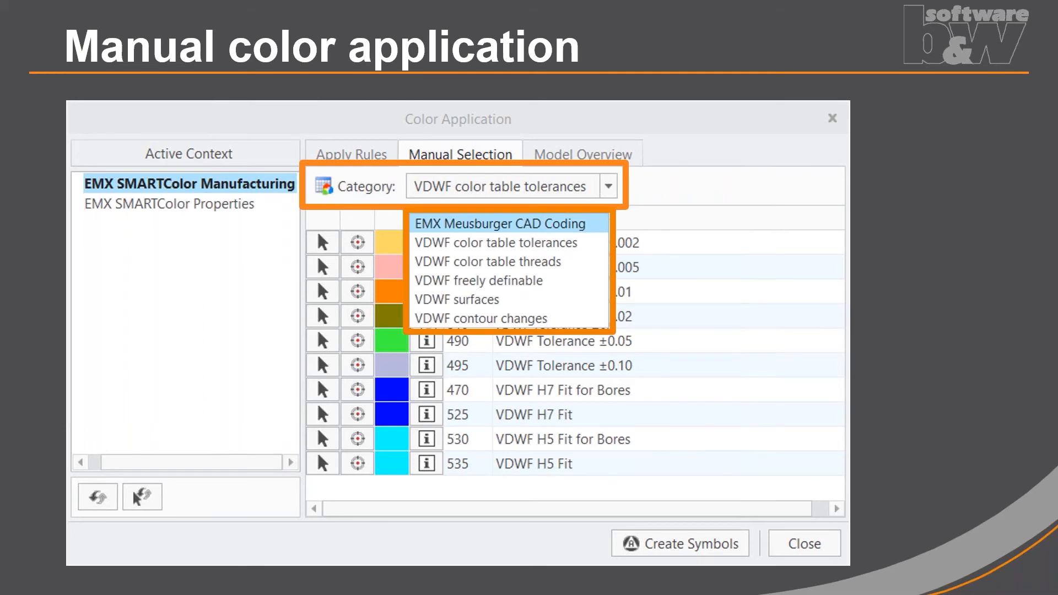
key("Right")
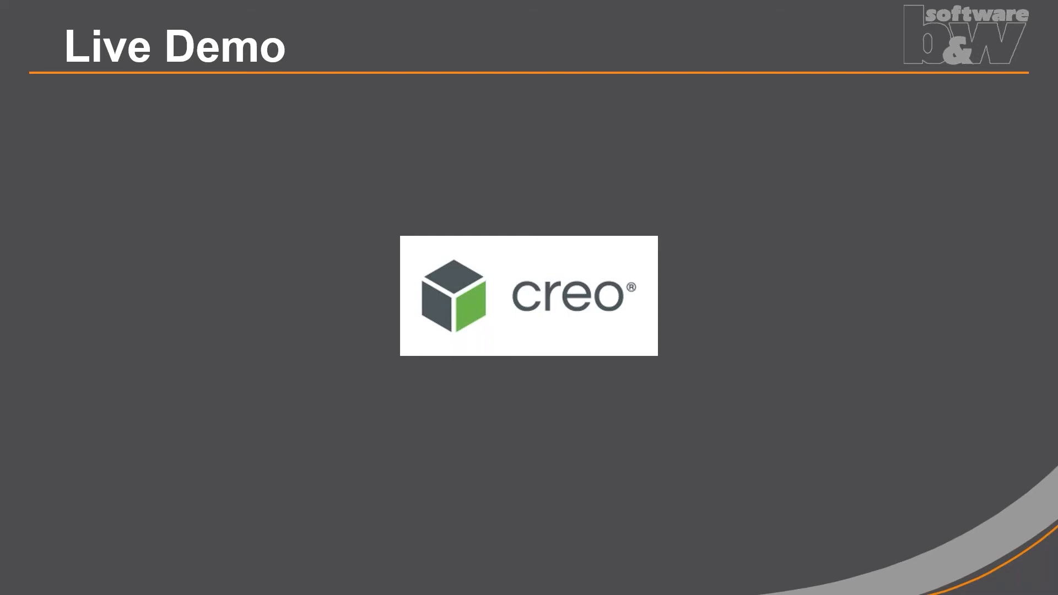
Step: Switch to Creo Parametric and open the part sc_demo_td_cavity_plate.prt from the Webinar_SC folder
key("alt+Tab")
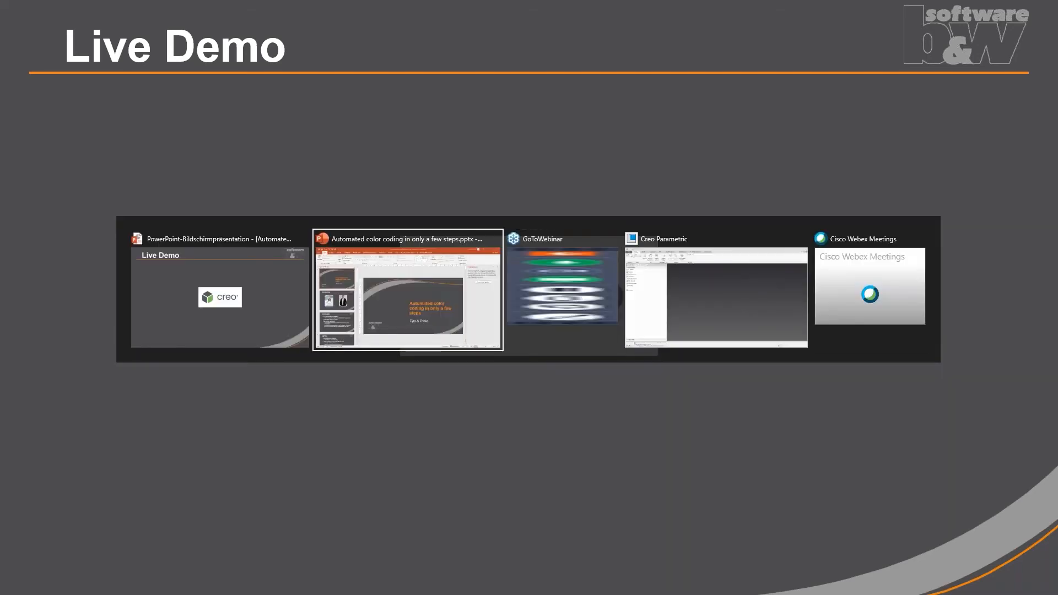
key("alt+Tab")
key("alt+Tab")
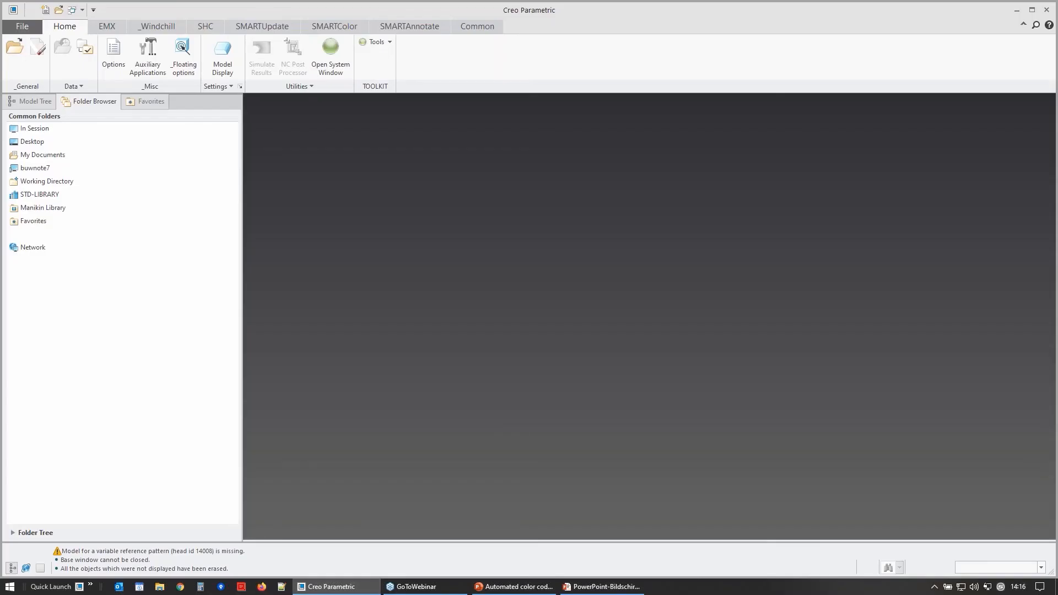
left_click(15, 46)
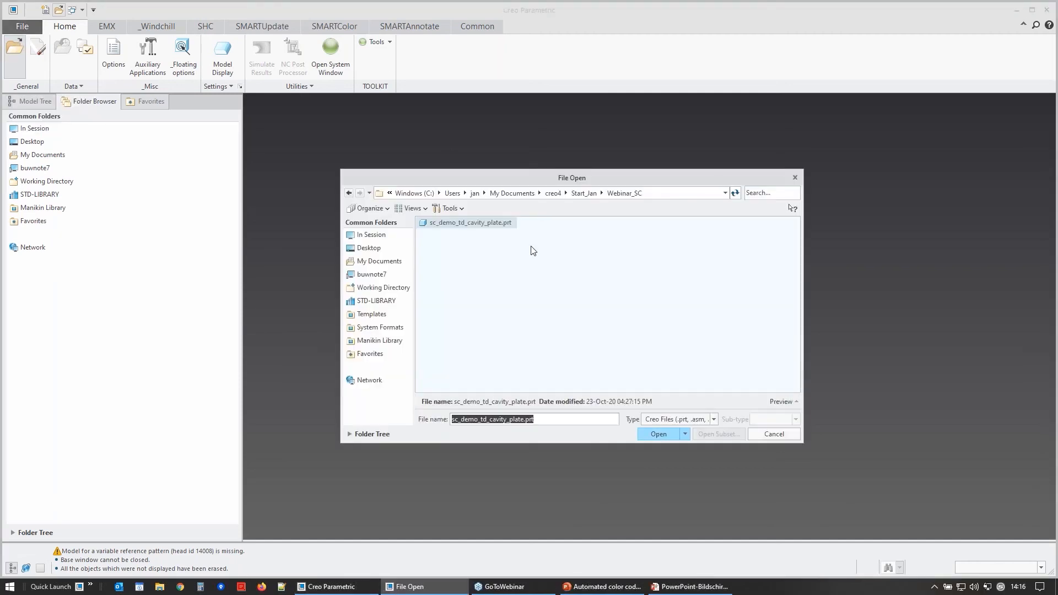
left_click(664, 434)
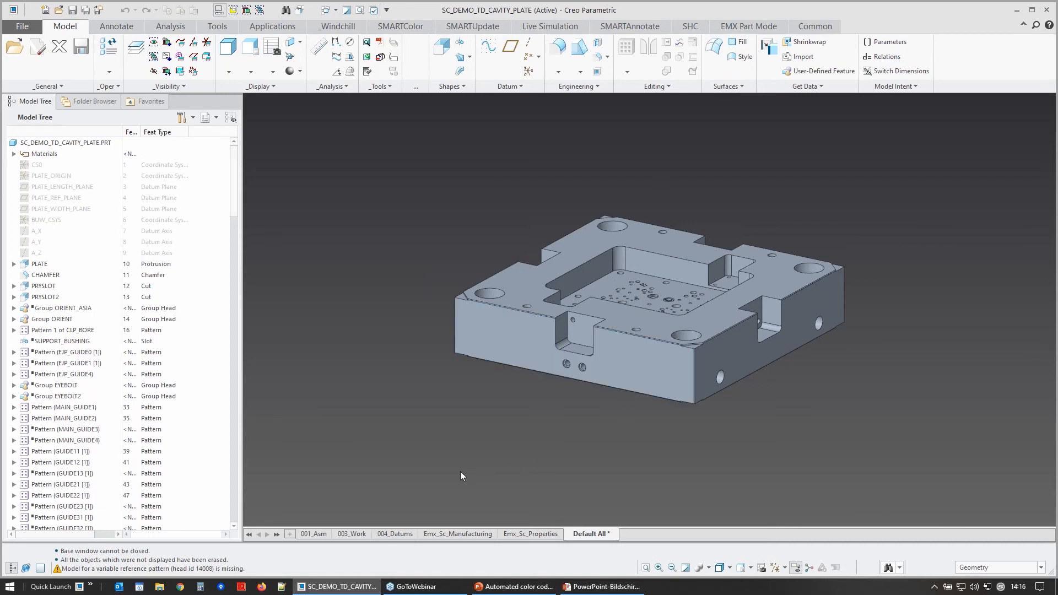
Step: Review the plate in the combined states 001_Asm, 003_Work, 004_Datums, Emx_Sc_Manufacturing and Emx_Sc_Properties, ending on Default All
left_click(307, 533)
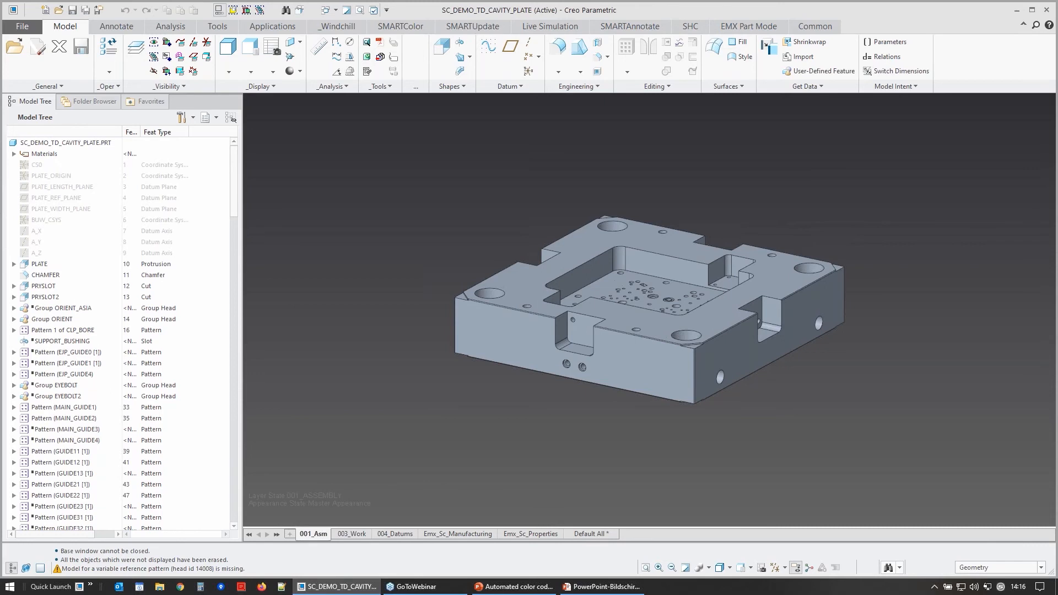
left_click(350, 534)
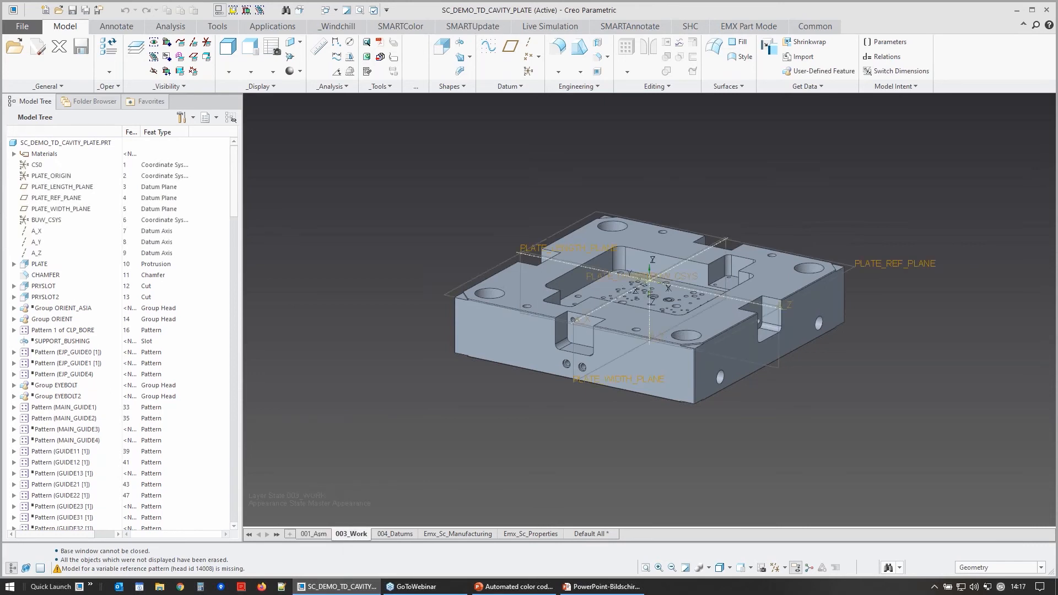
left_click(395, 534)
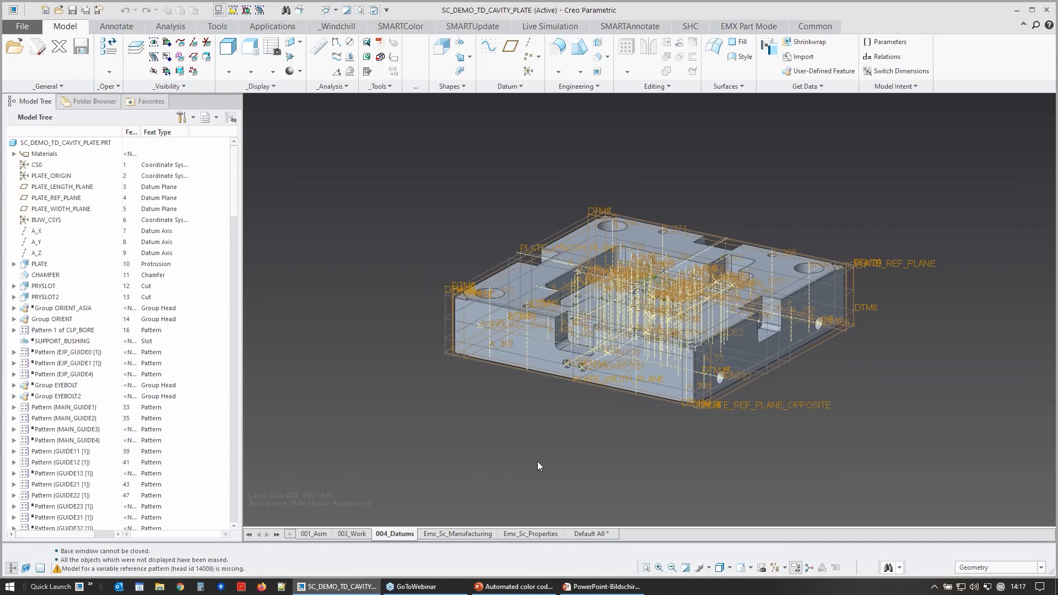
left_click(458, 534)
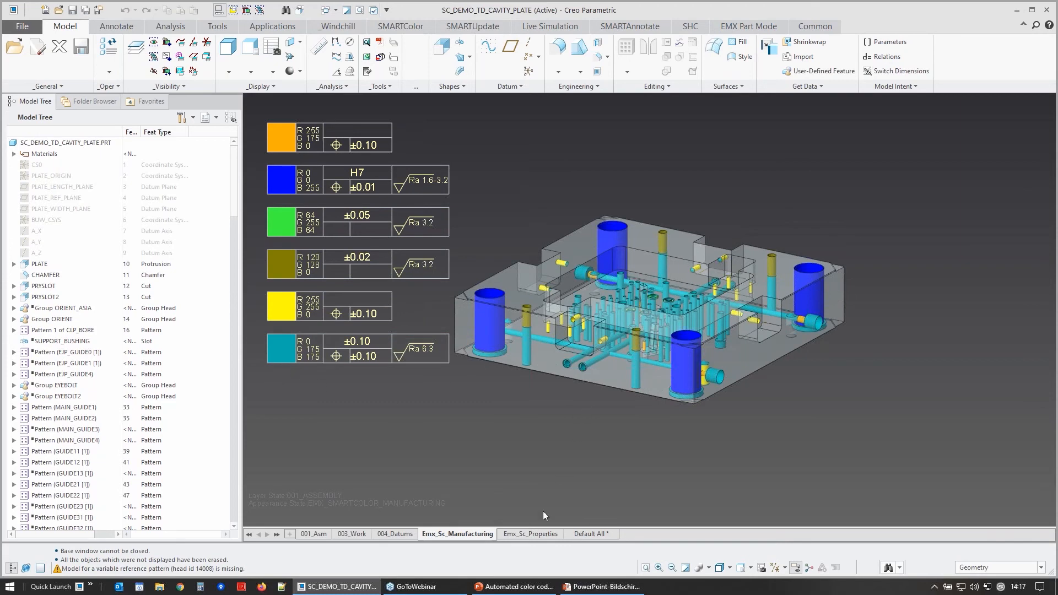
left_click(530, 533)
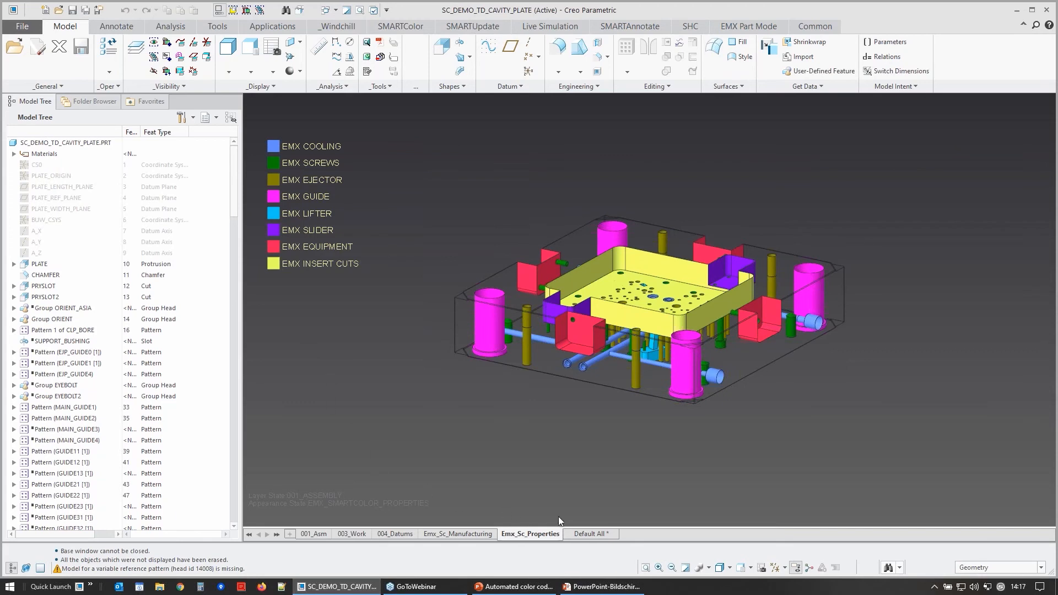
left_click(583, 534)
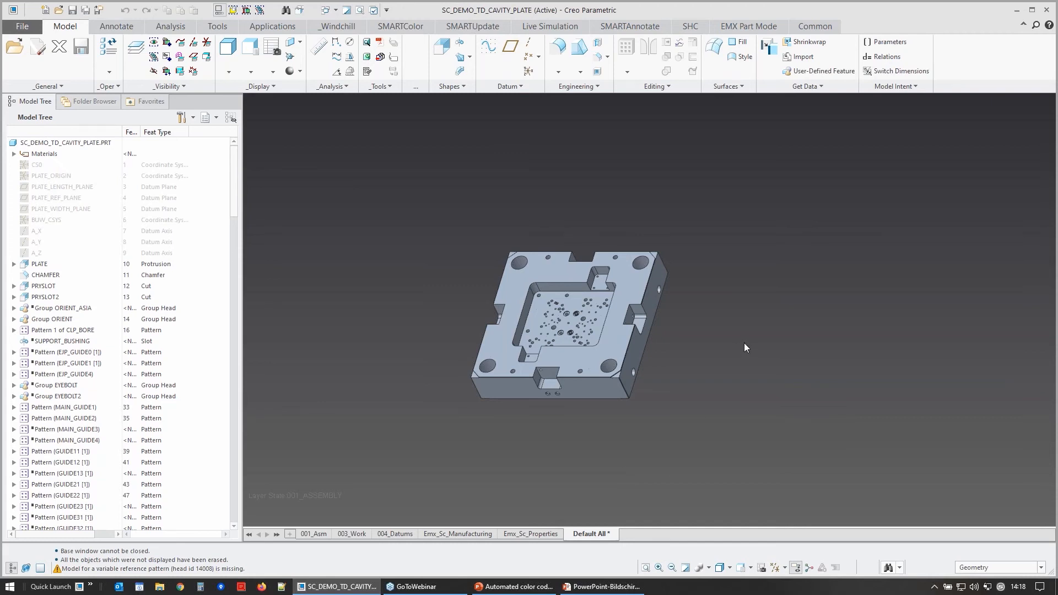
Step: Run a SMARTUpdate model update with all Conformity Section items enabled to create the WEBINAR combined state and appearance state and link them
left_click(472, 27)
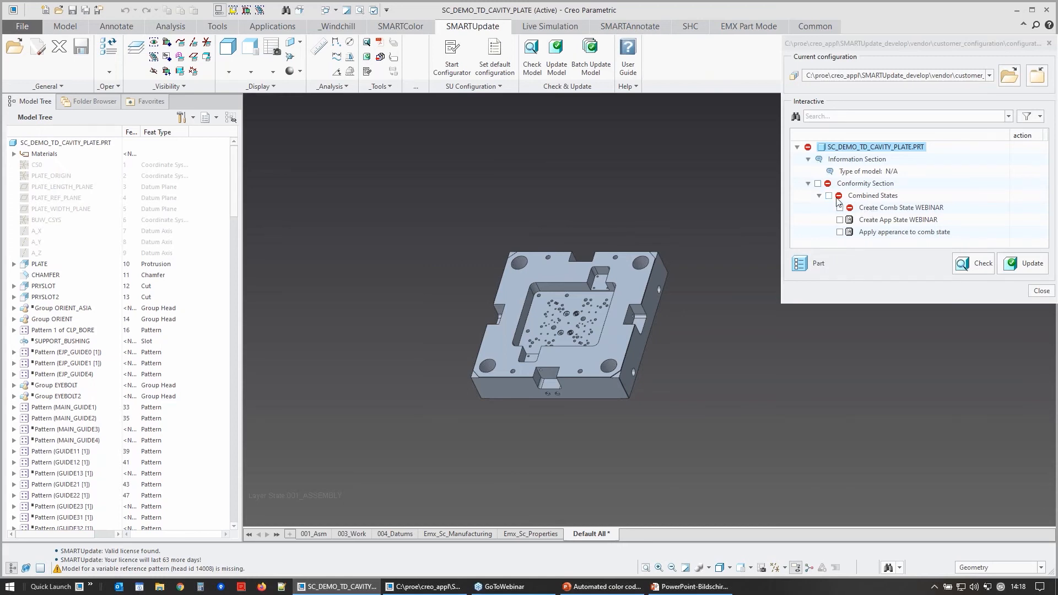
left_click(819, 184)
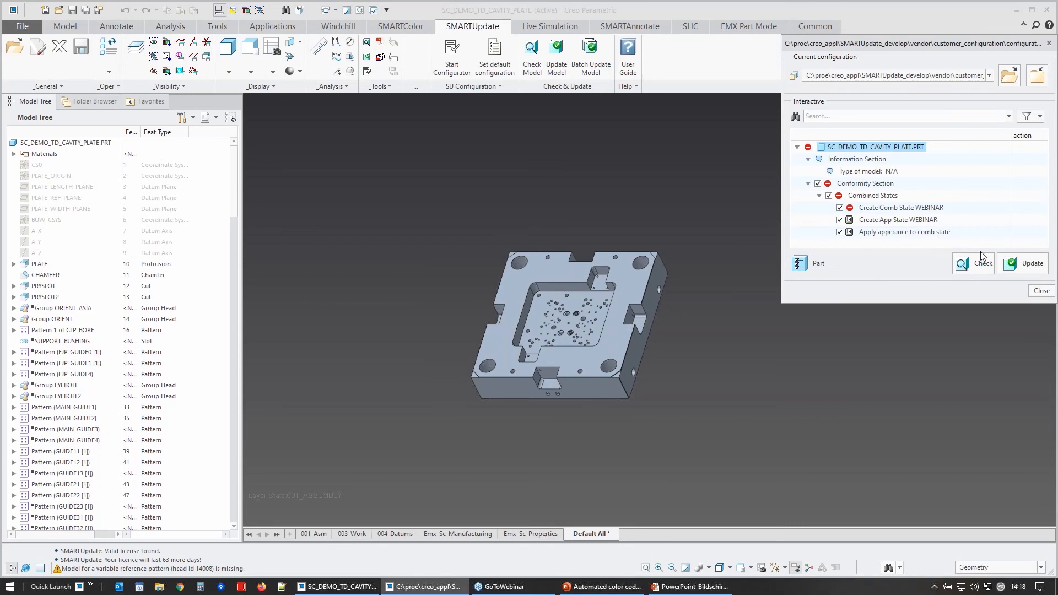
left_click(1011, 265)
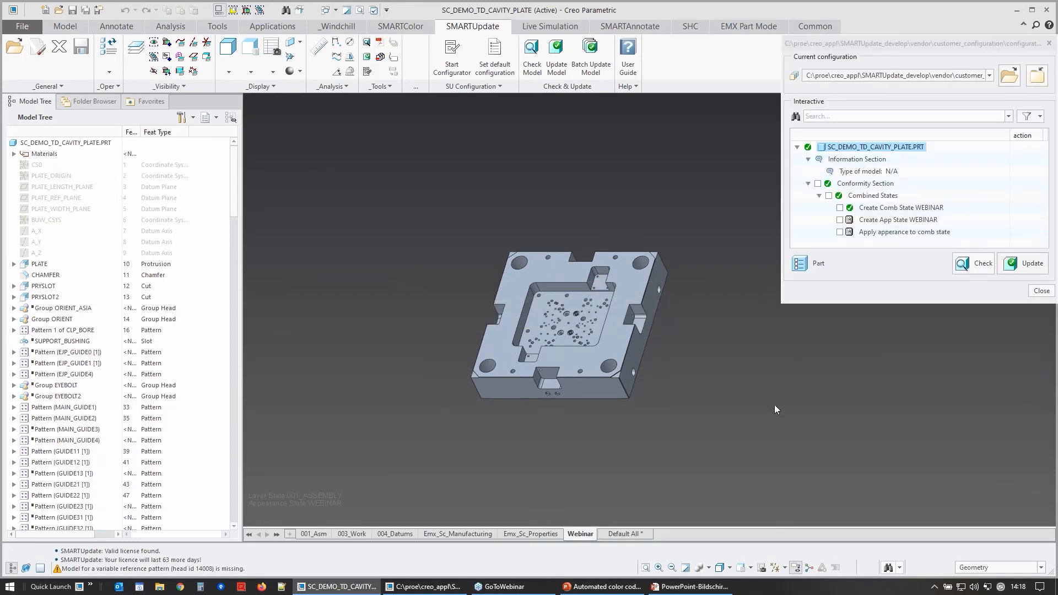
left_click(1041, 290)
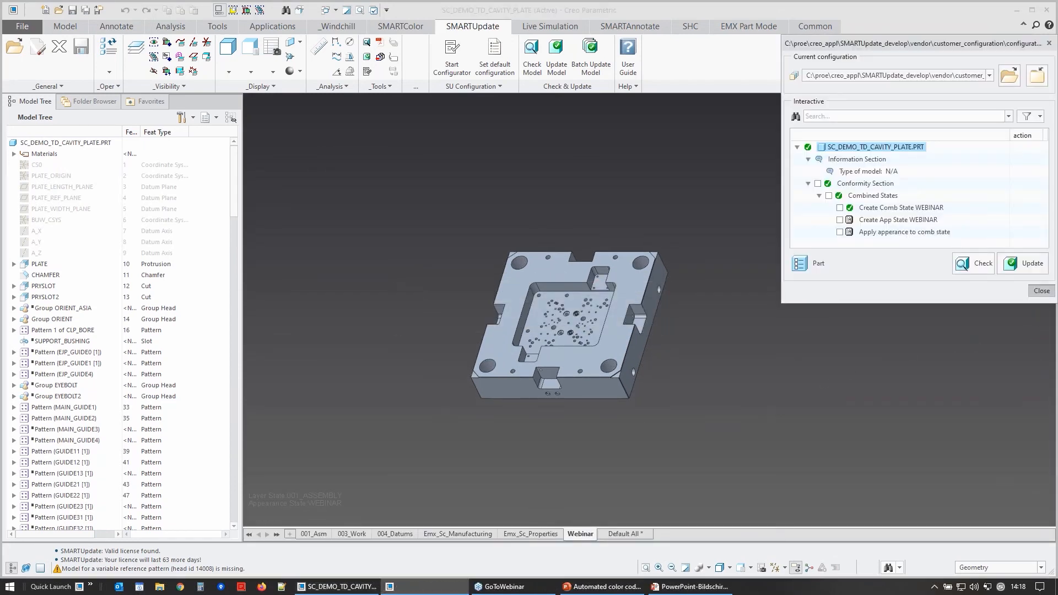
Step: Inspect the appearance setting in the Webinar combined state's definition and leave it without changes
right_click(579, 534)
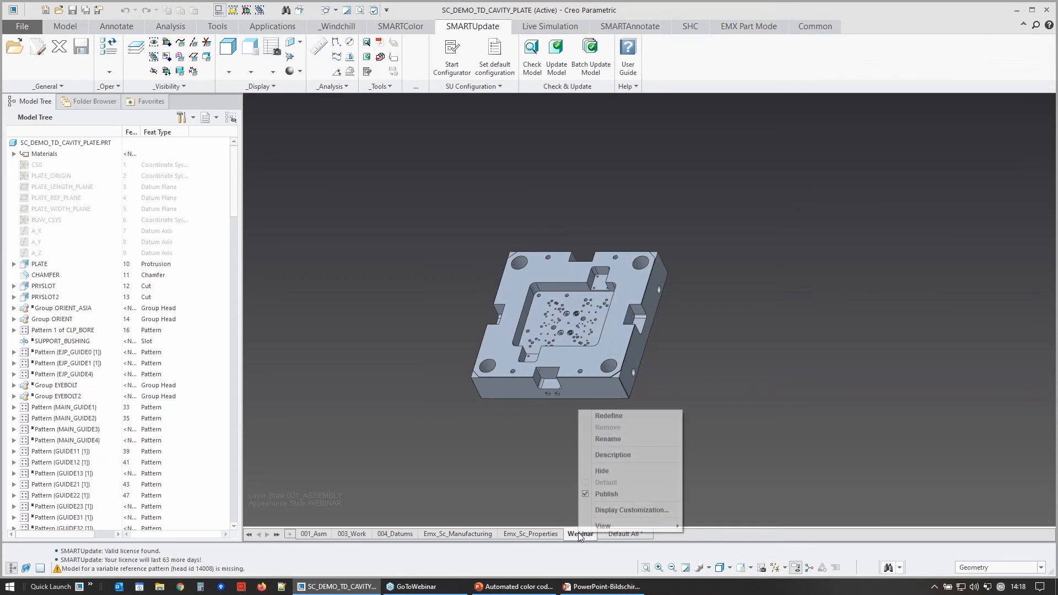
left_click(608, 417)
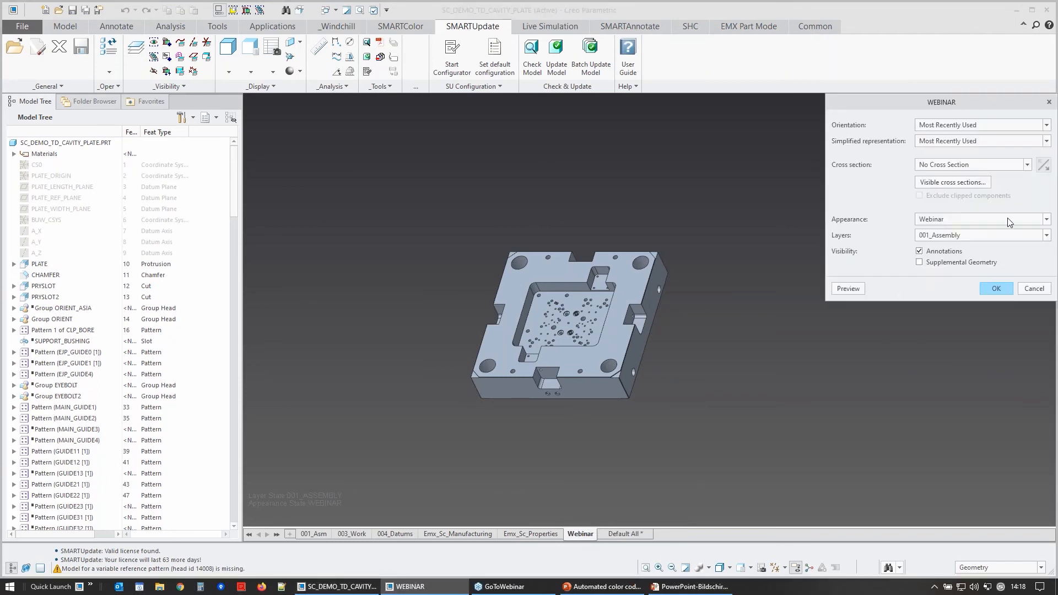
left_click(969, 221)
left_click(969, 221)
left_click(1044, 291)
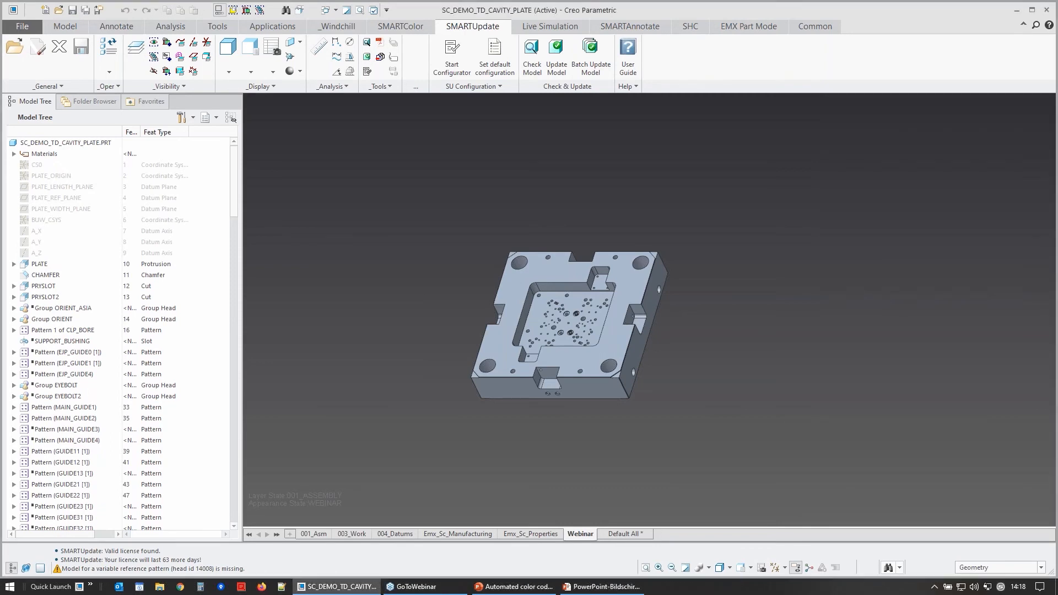
Step: Add a new context under Master in the SMARTColor Content Manager and label it Webinar
middle_click_drag(681, 364, 685, 354)
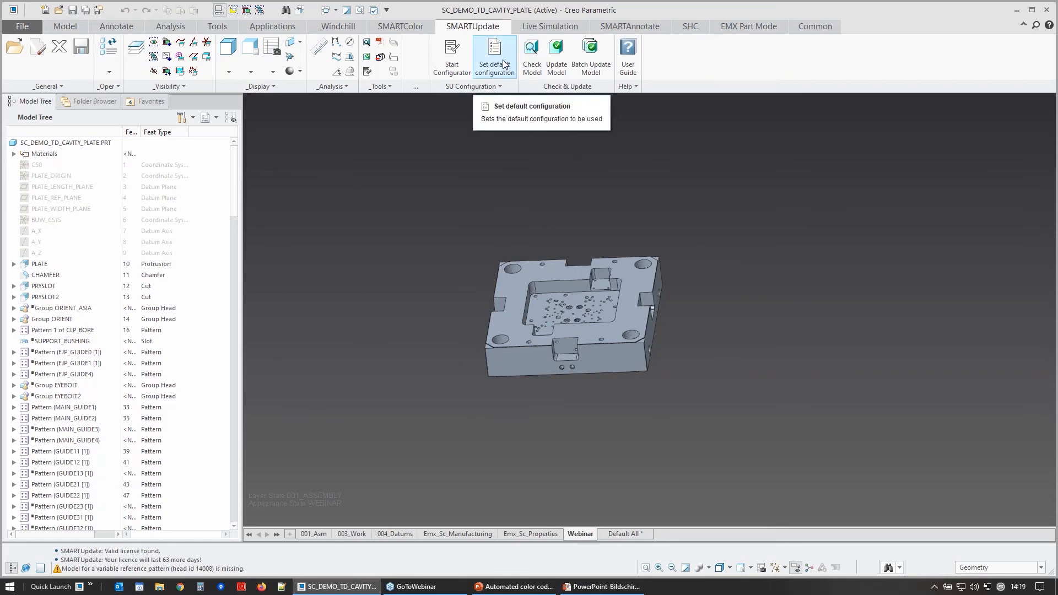
left_click(401, 25)
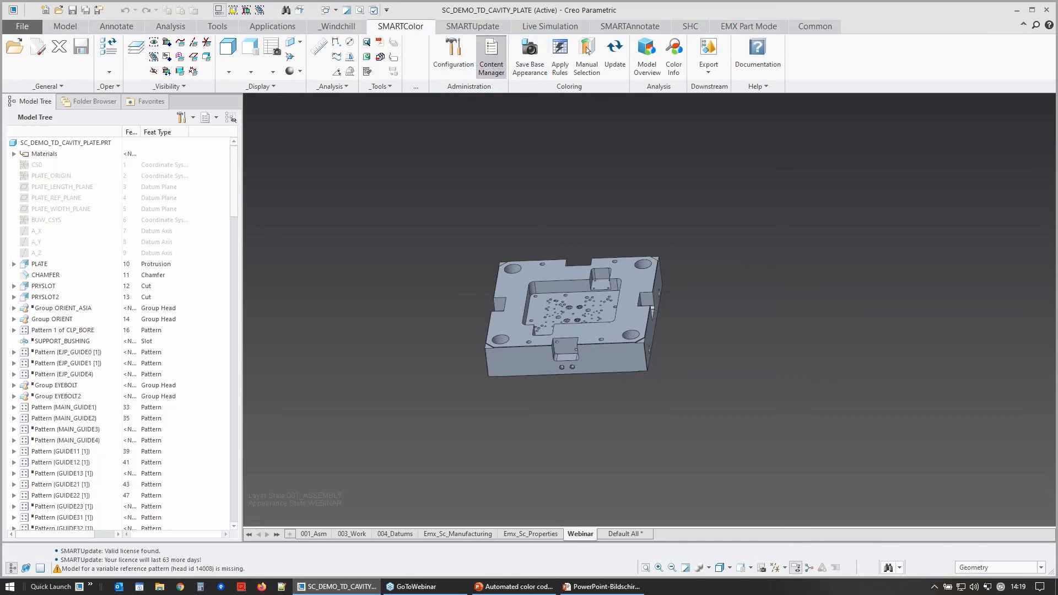
left_click(491, 55)
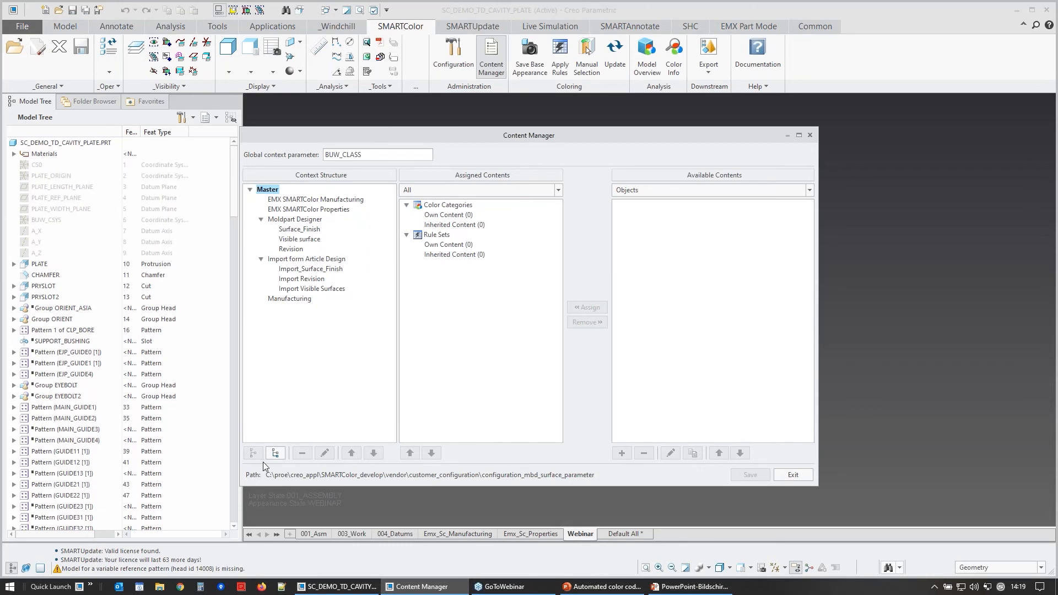
left_click(275, 453)
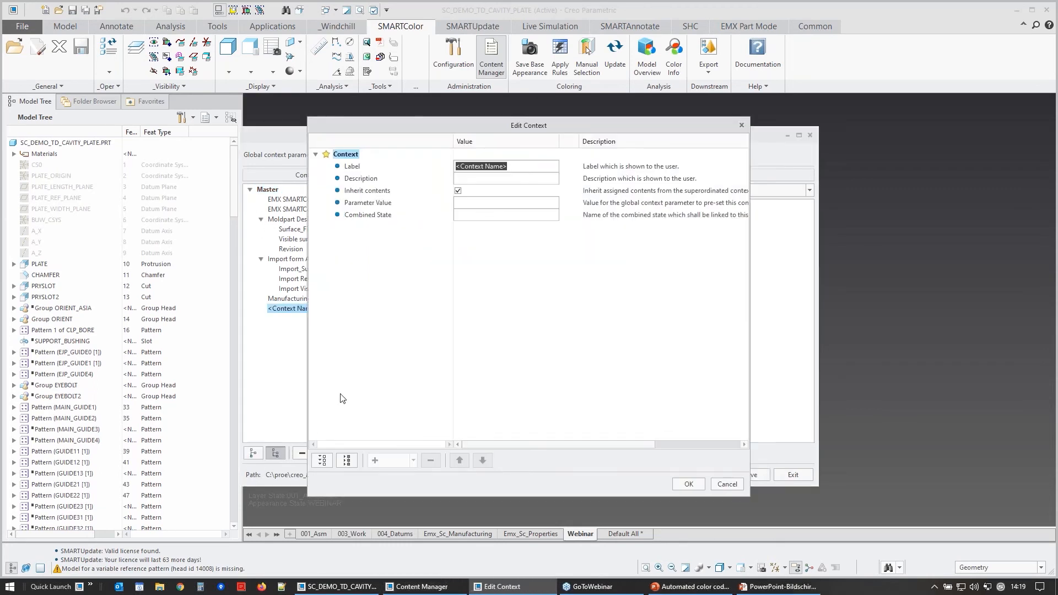
type("Webib")
key("BackSpace")
type("nar")
Step: Set the new context's parameter value to we_cavity and its combined state to Webinar, and accept the definition
left_click(468, 203)
type("we_cavity")
left_click(479, 217)
type("Webinar")
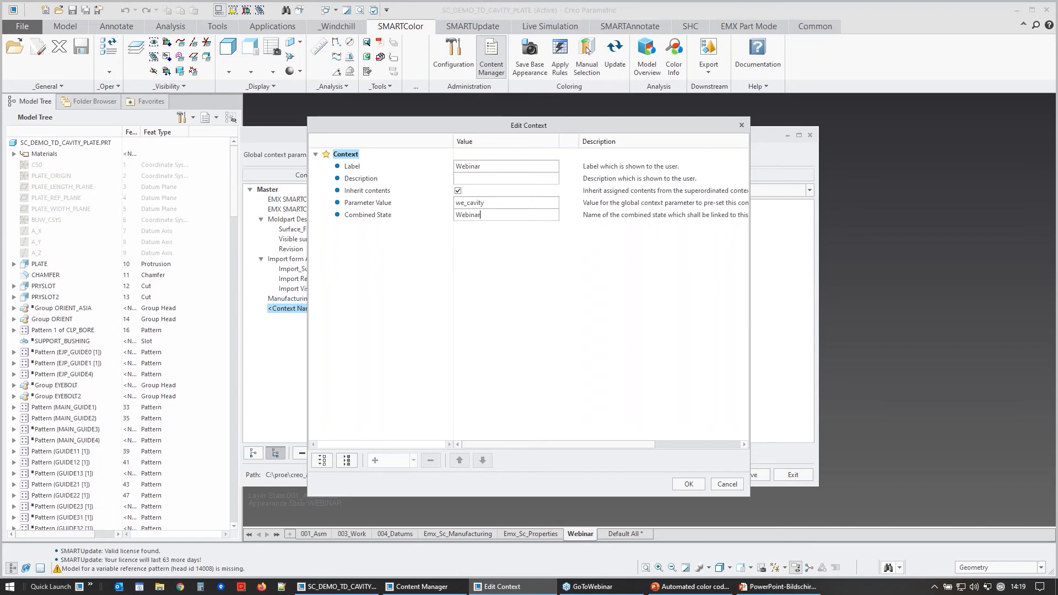
left_click(689, 485)
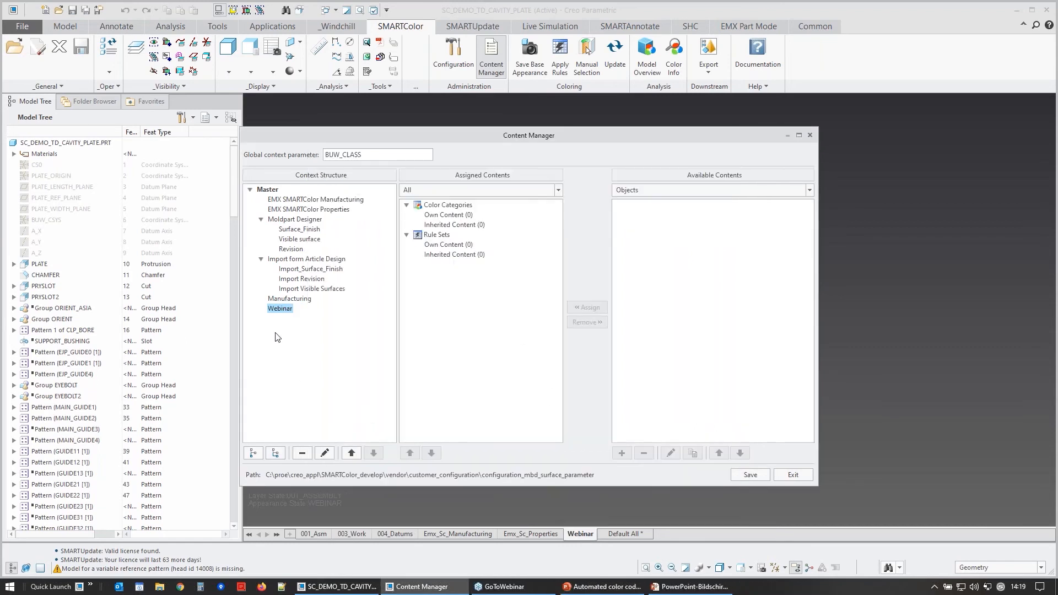
Step: Duplicate the VDWF Metric Thread color definition and label the copy We Thread M5
left_click(678, 194)
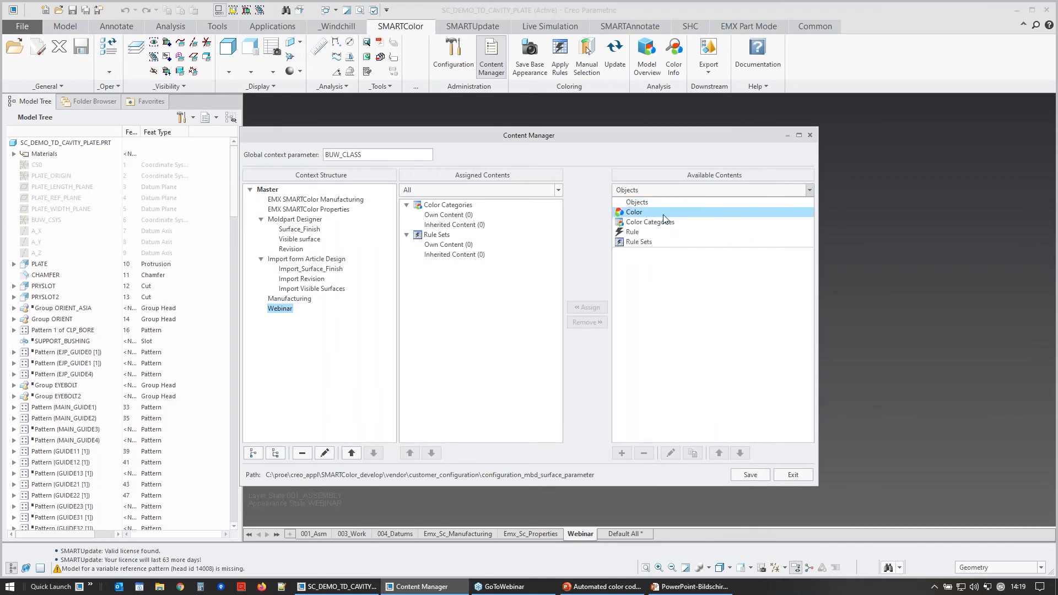
left_click(665, 214)
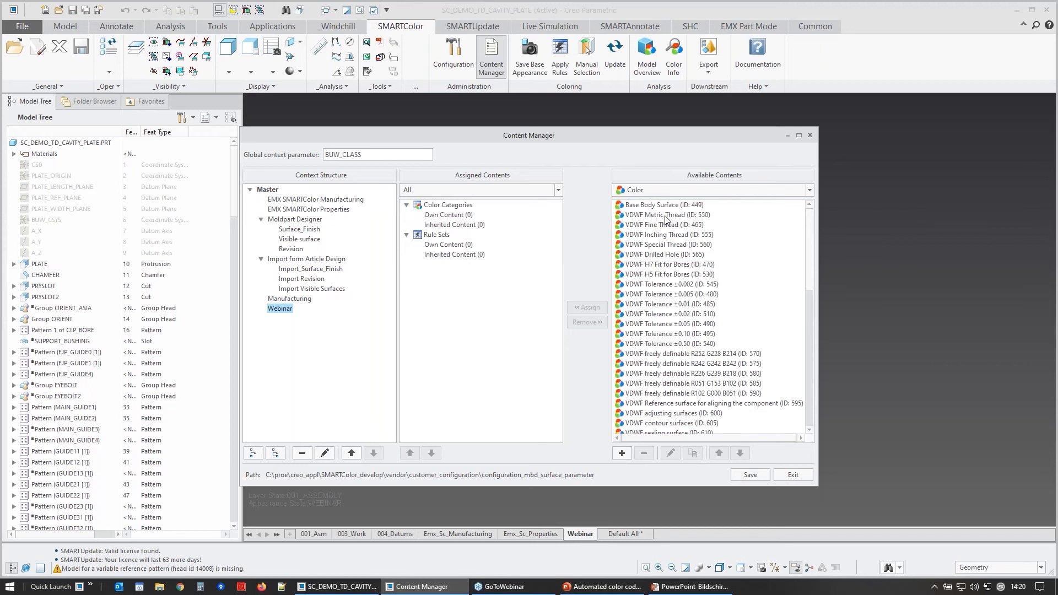
left_click(666, 217)
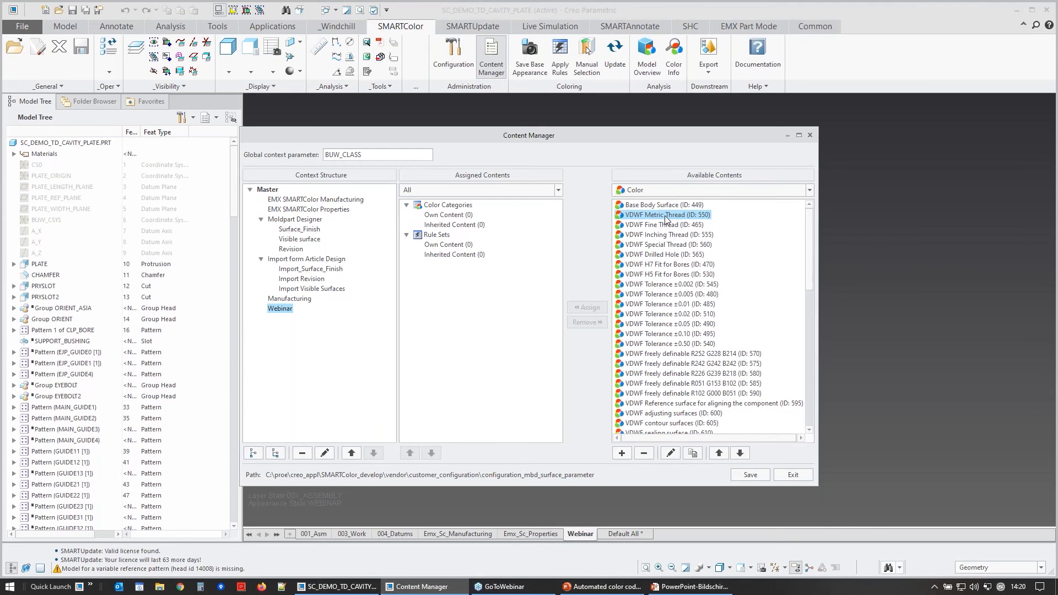
left_click(692, 454)
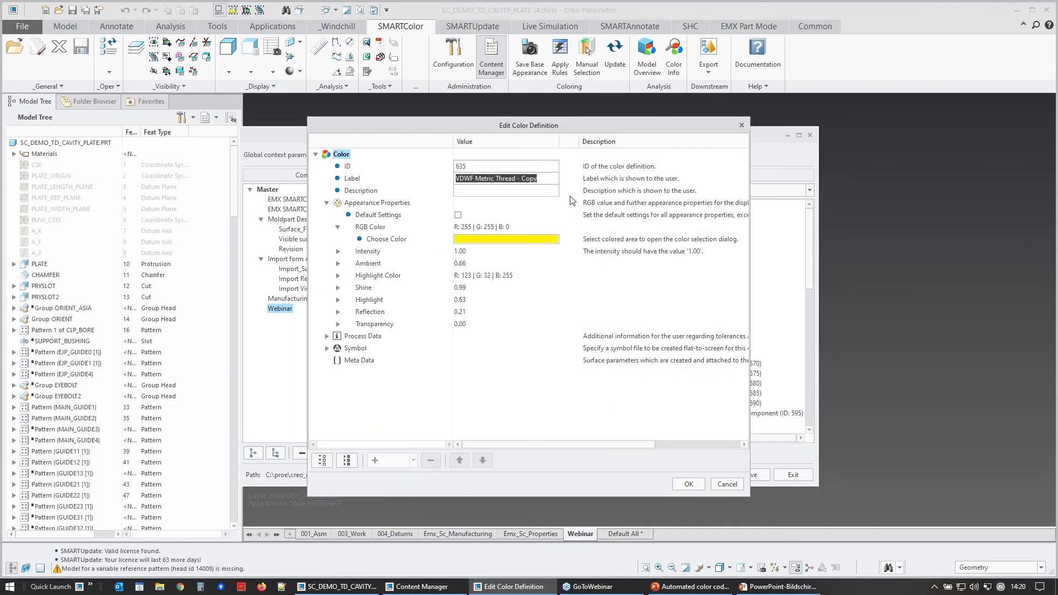
left_click(547, 177)
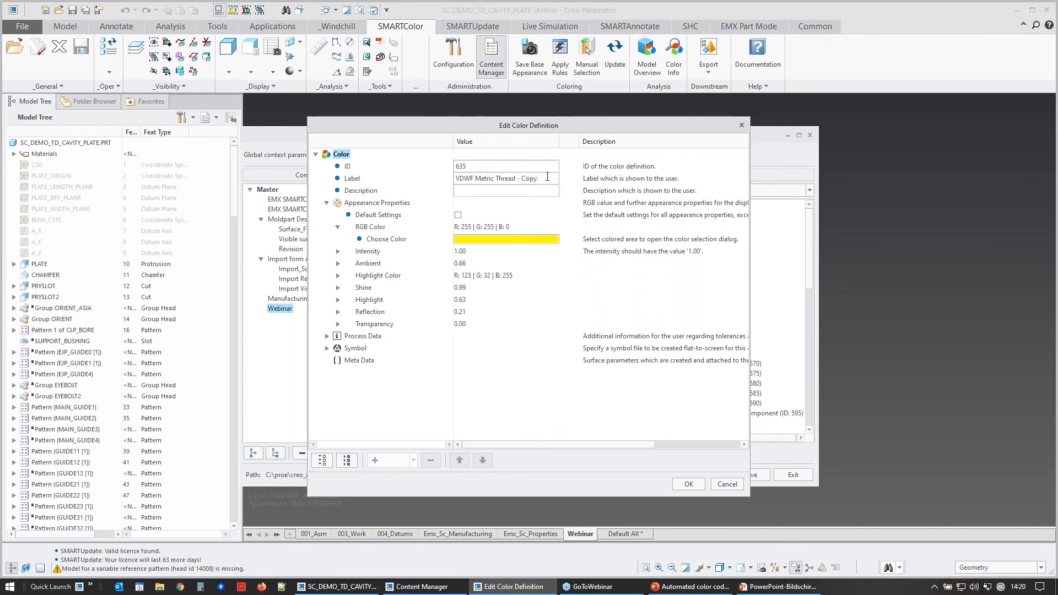
left_click_drag(537, 178, 454, 178)
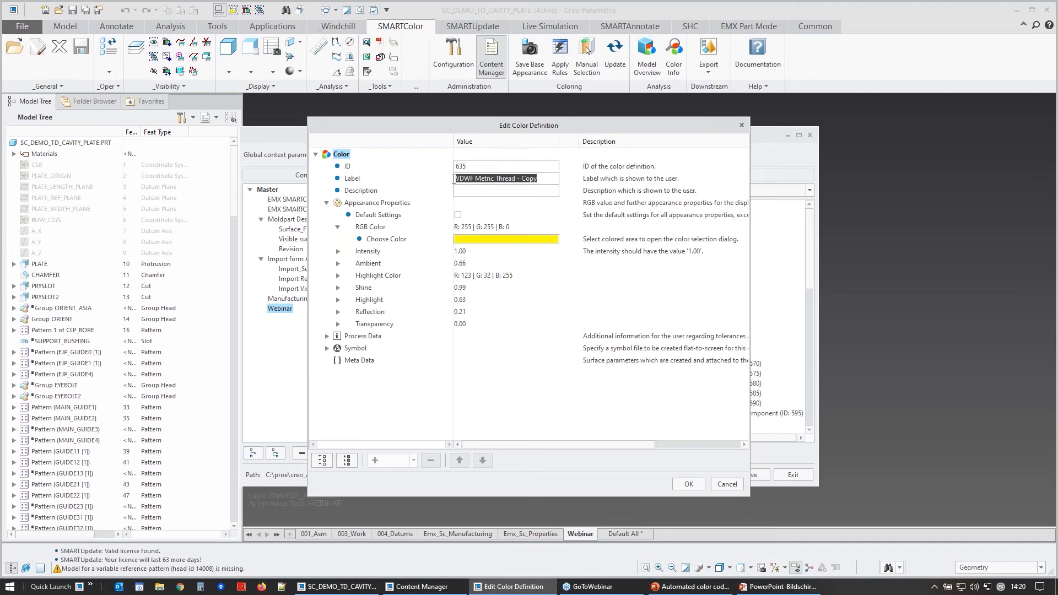
type("W")
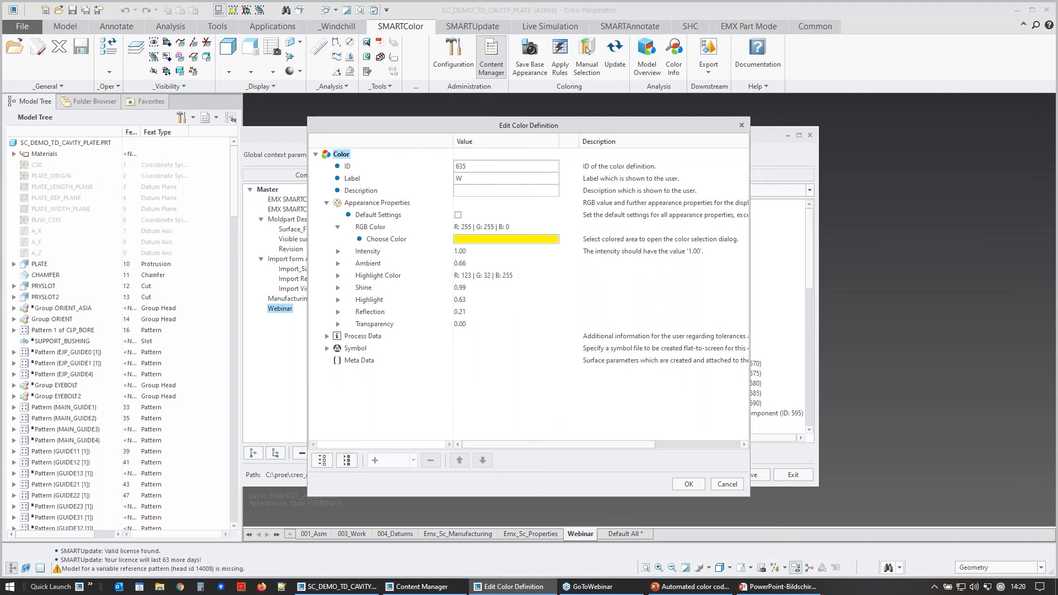
type("e Thread M5")
Step: Set the We Thread M5 color to a lighter yellow with RGB 255, 255, 63
left_click(478, 244)
left_click_drag(640, 283, 641, 291)
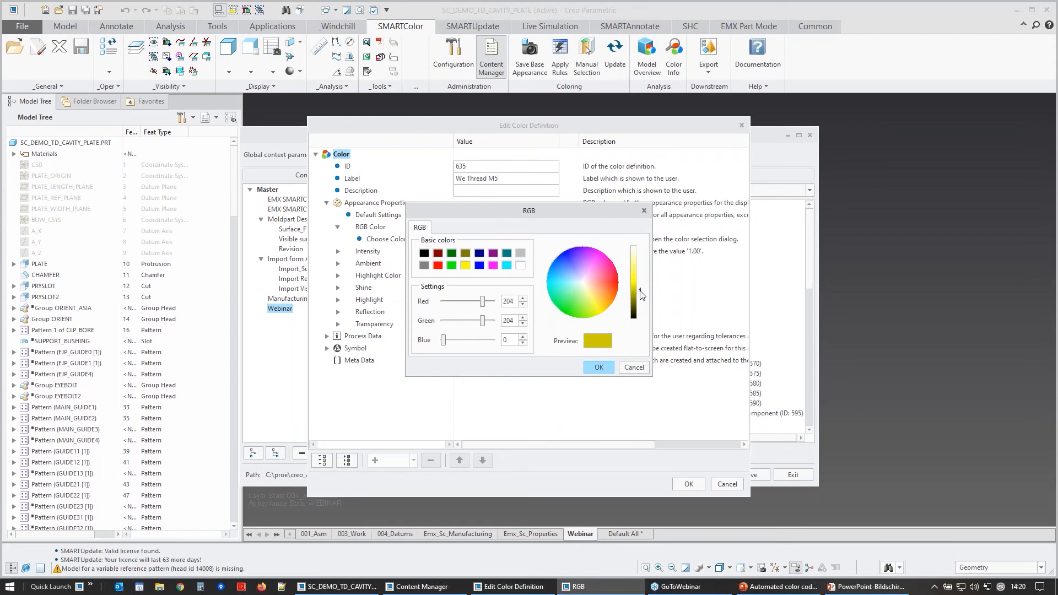
left_click_drag(641, 292, 643, 277)
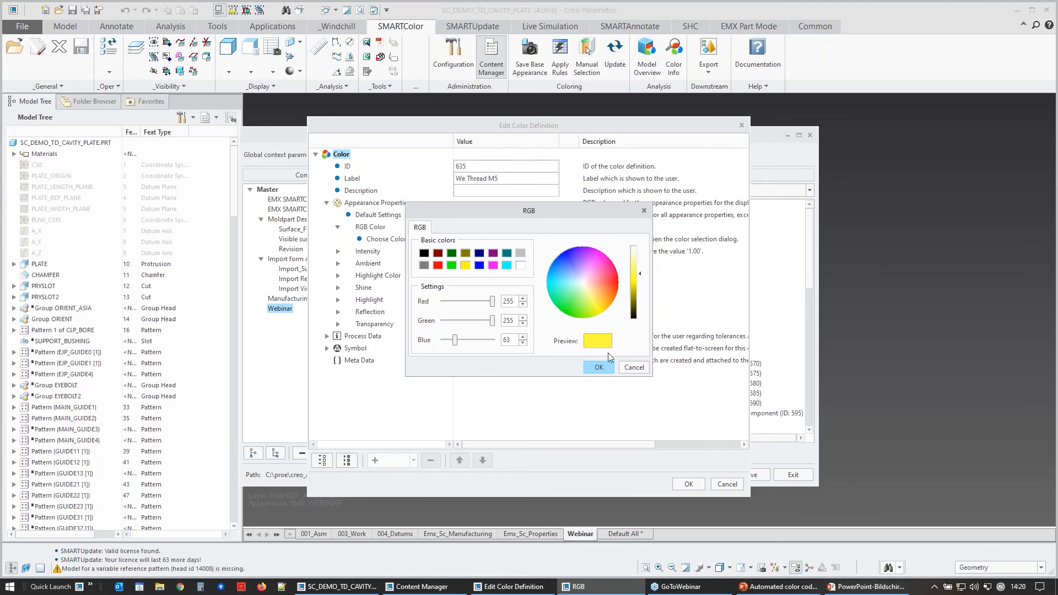
left_click(600, 367)
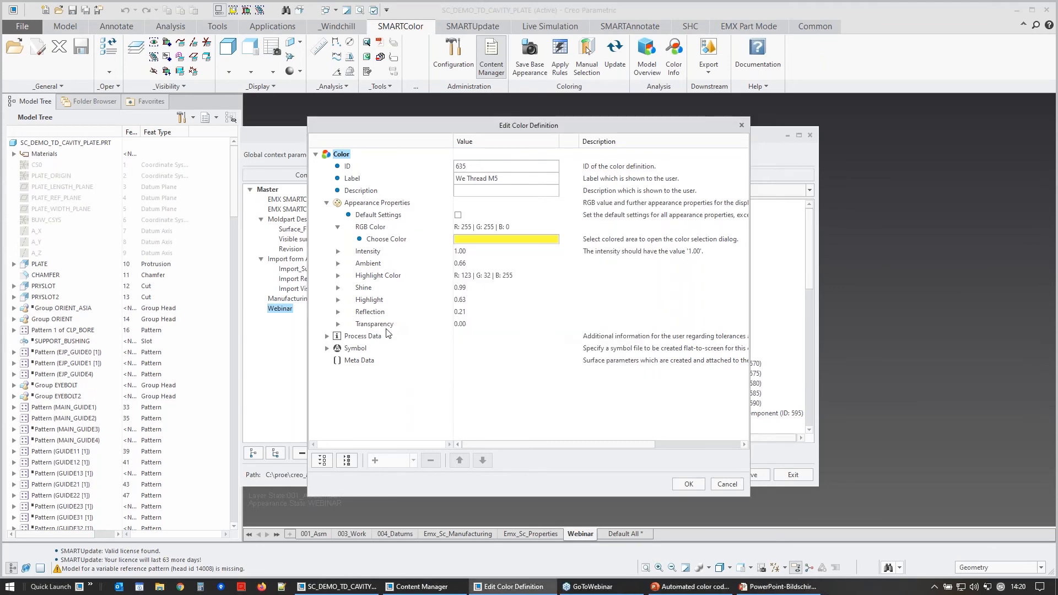
Step: Add a string surface parameter named SC_THREAD with value 5 to the meta data and accept the color definition
left_click(327, 337)
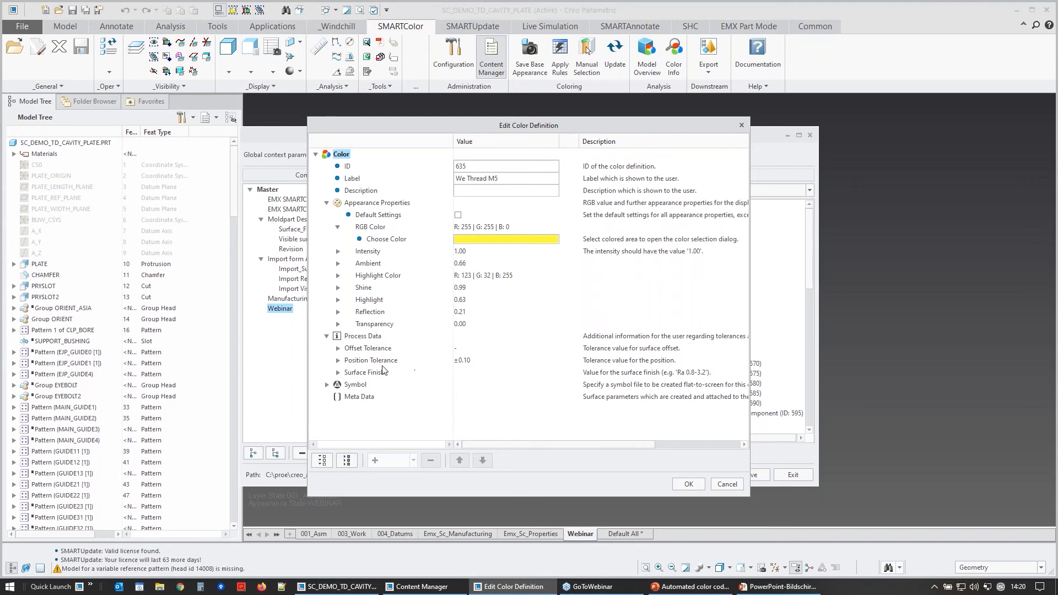
left_click(327, 385)
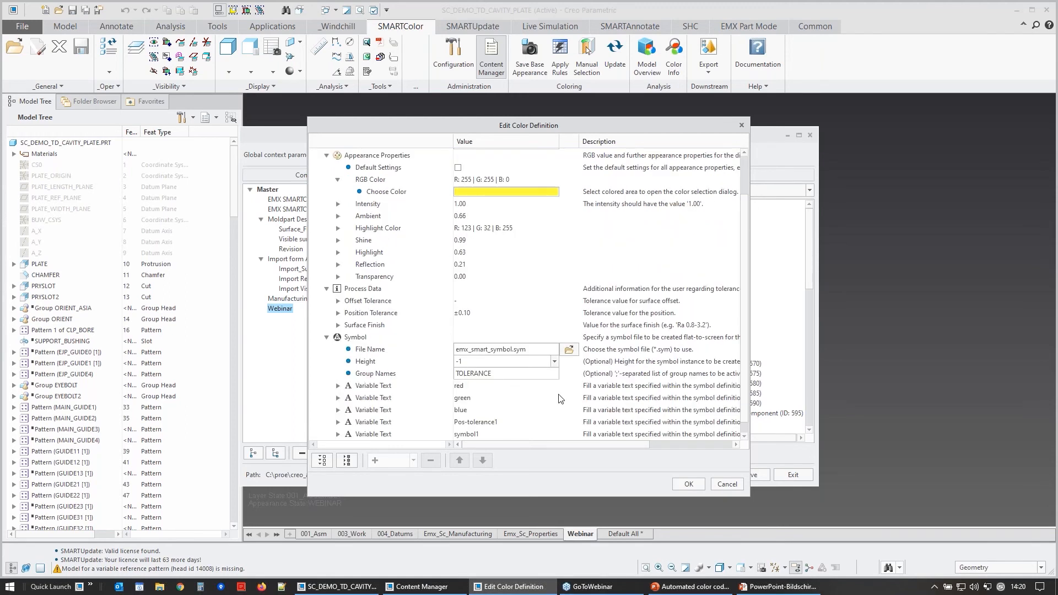
scroll(565, 400, "down", 1)
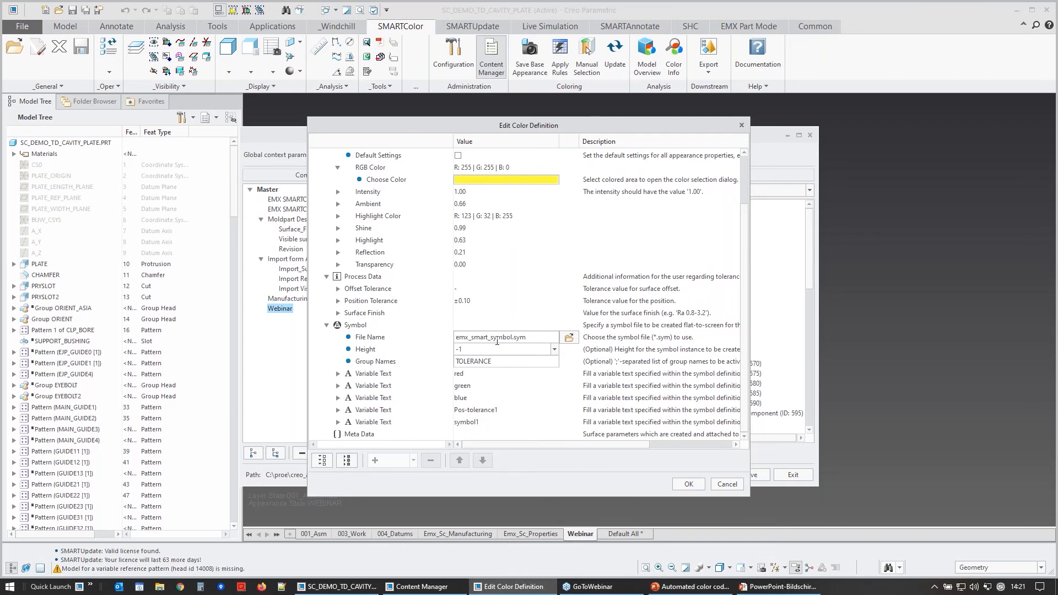
left_click(366, 434)
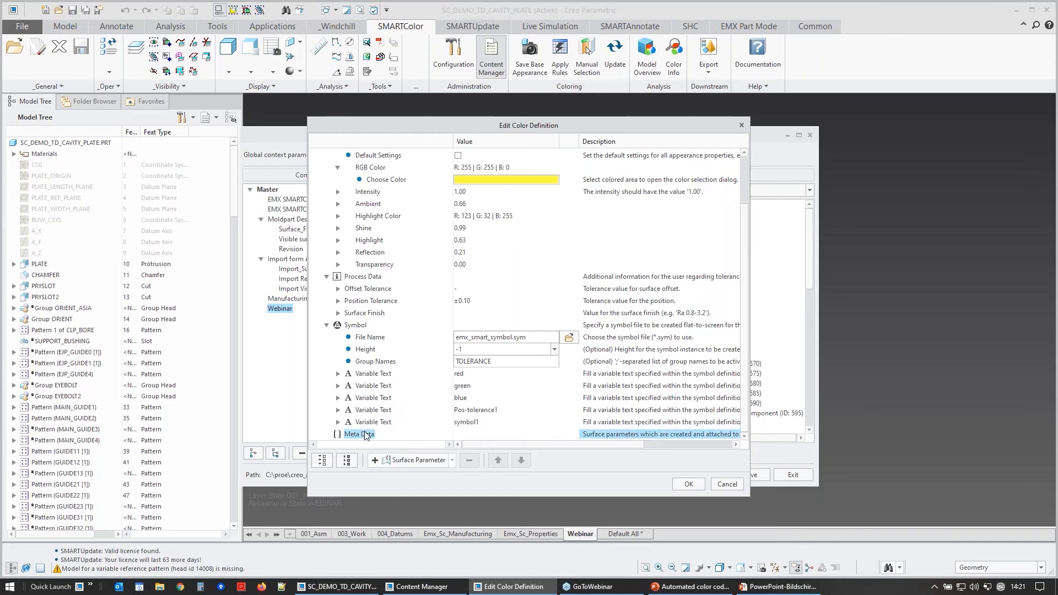
left_click(415, 465)
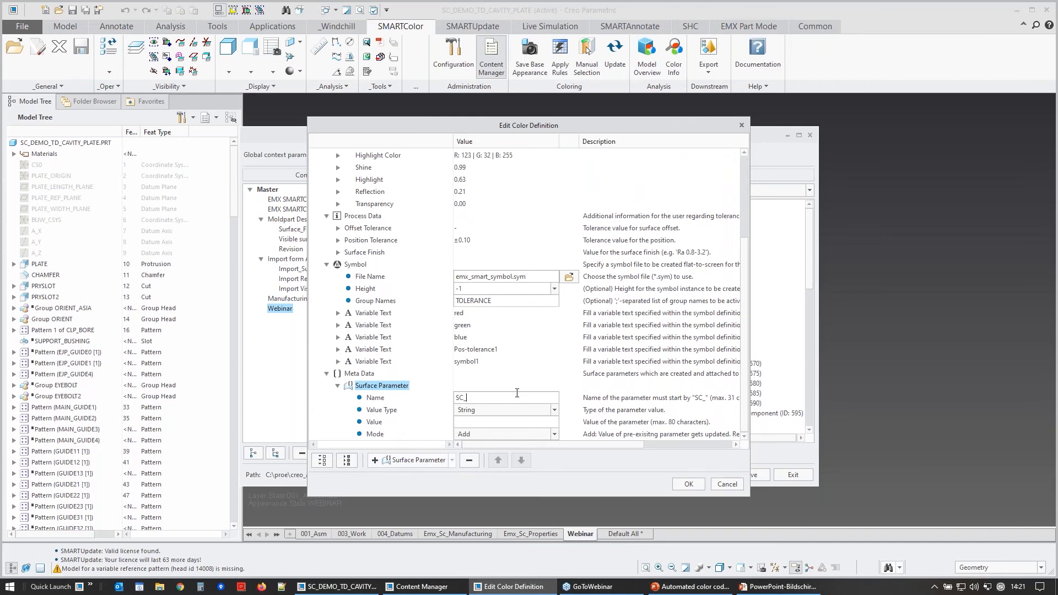
left_click(480, 420)
left_click(689, 485)
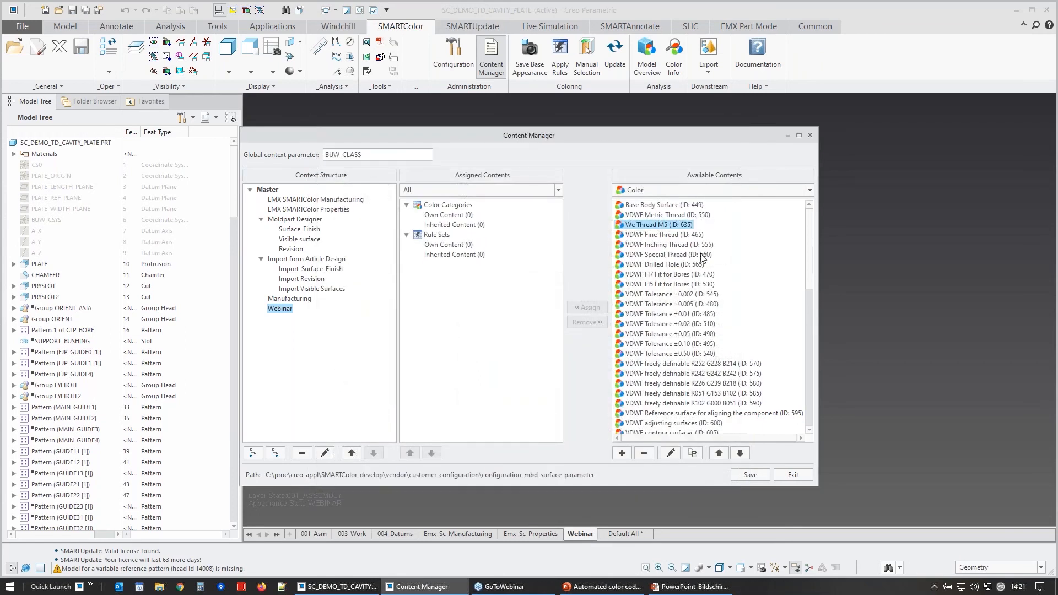
Step: Duplicate the We Thread M5 color definition and label the copy We Thread M6
left_click(693, 453)
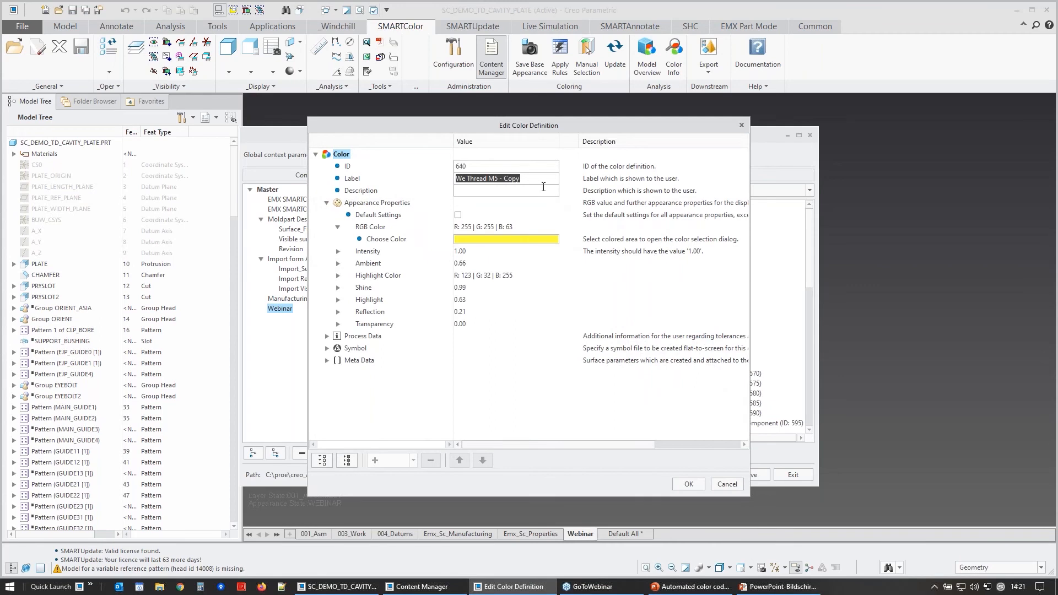
left_click(534, 182)
left_click_drag(534, 182, 494, 182)
type("6")
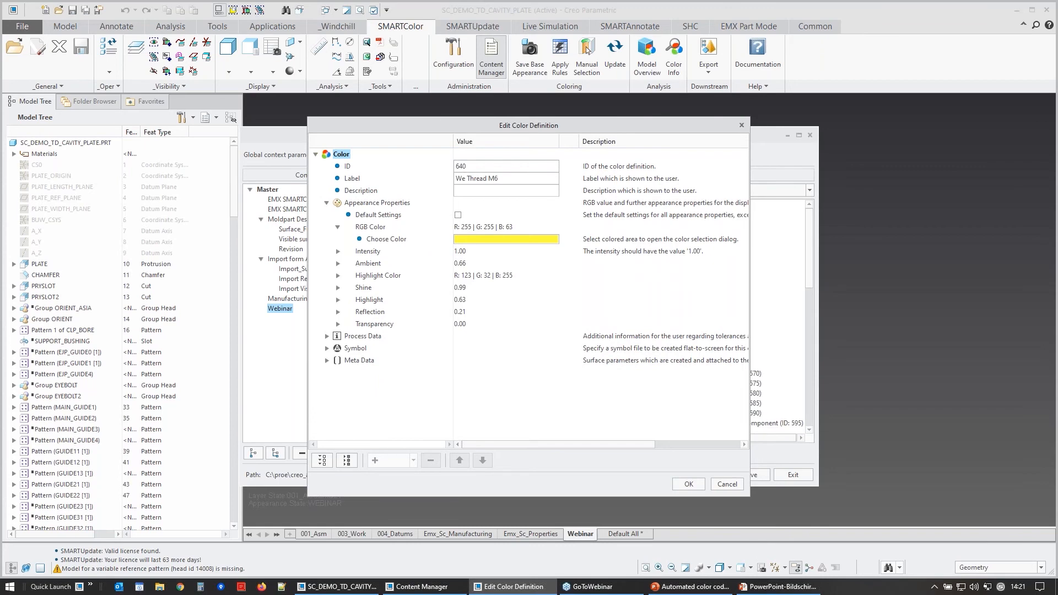
Step: Set the We Thread M6 color to a light red with RGB 255, 114, 114
left_click(516, 245)
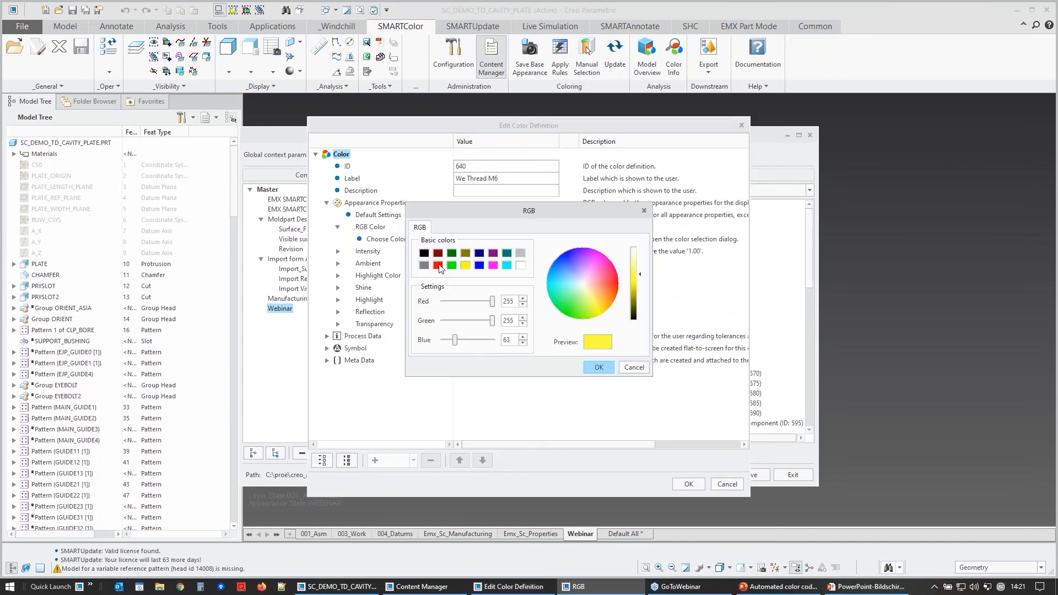
left_click(438, 266)
left_click(640, 276)
left_click_drag(640, 277, 641, 267)
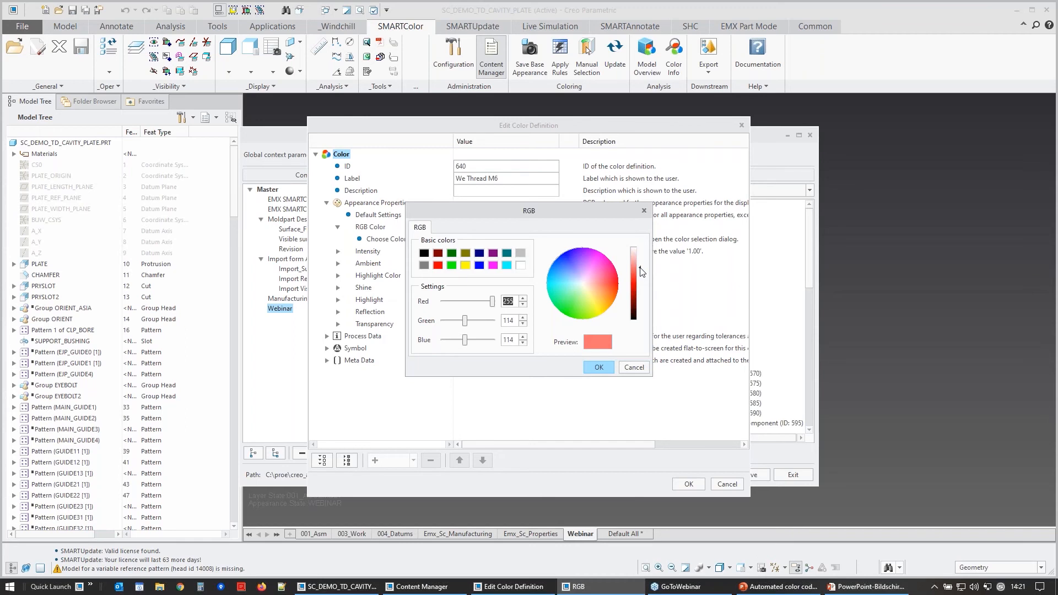
left_click(599, 367)
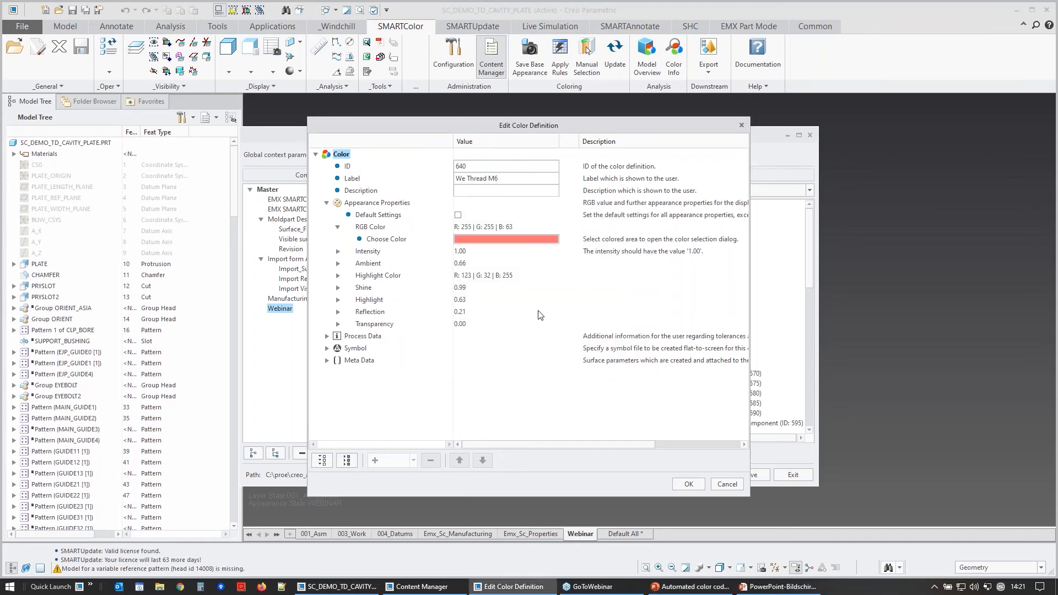
Step: Set the position tolerance in the We Thread M6 process data to ±0.20
left_click(327, 336)
left_click(338, 361)
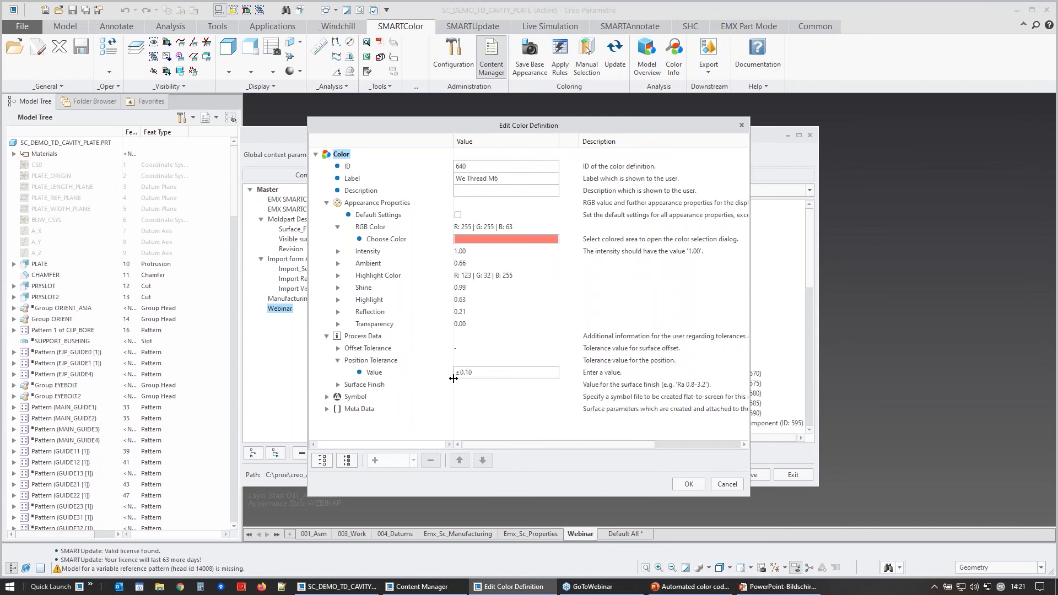
left_click(469, 373)
left_click(470, 374)
key("BackSpace")
type("2")
Step: Update the value of the copied SC_THREAD surface parameter for the M6 thread and accept the color definition
left_click(327, 409)
left_click(363, 424)
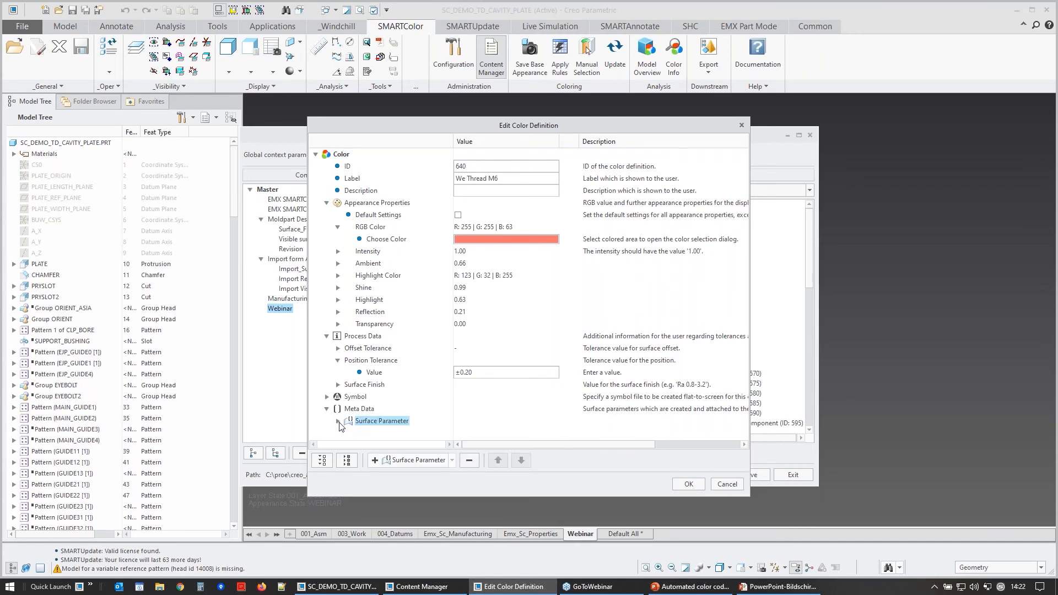
left_click(338, 421)
left_click(479, 422)
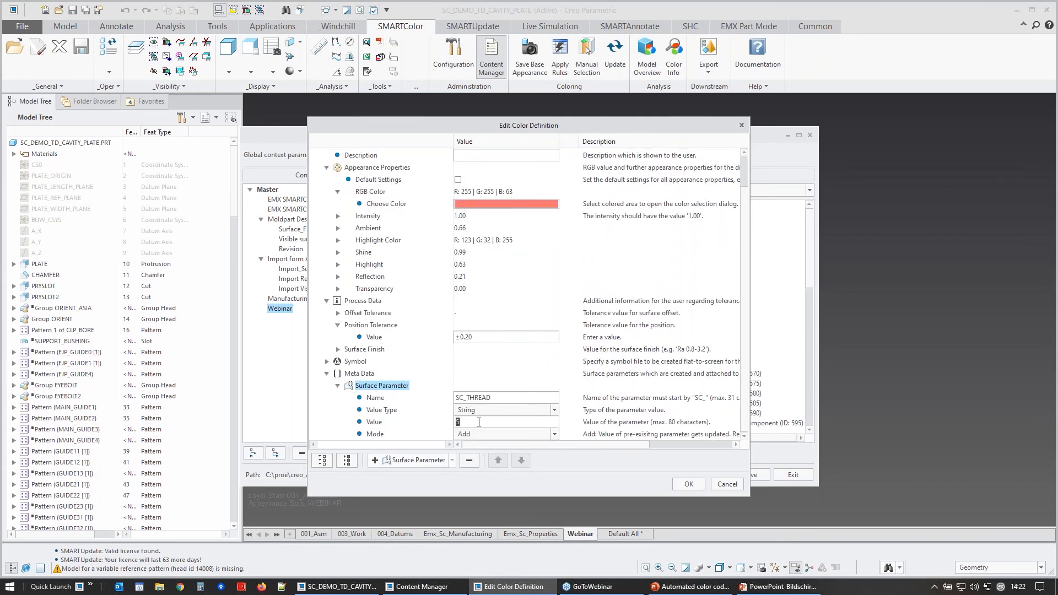
left_click(697, 485)
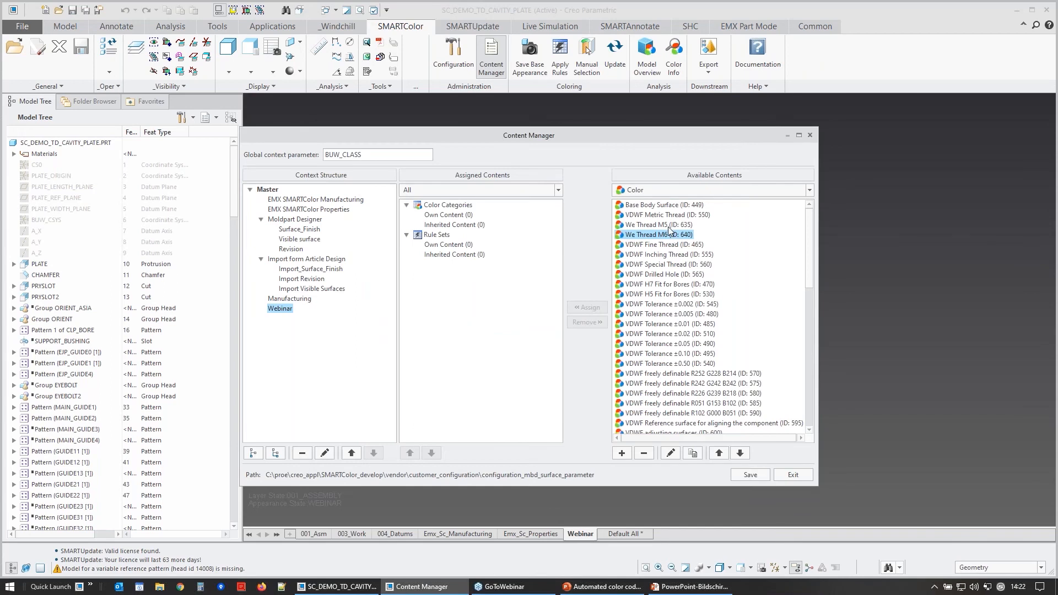
Step: Create a new color category labeled Webinar
left_click(673, 191)
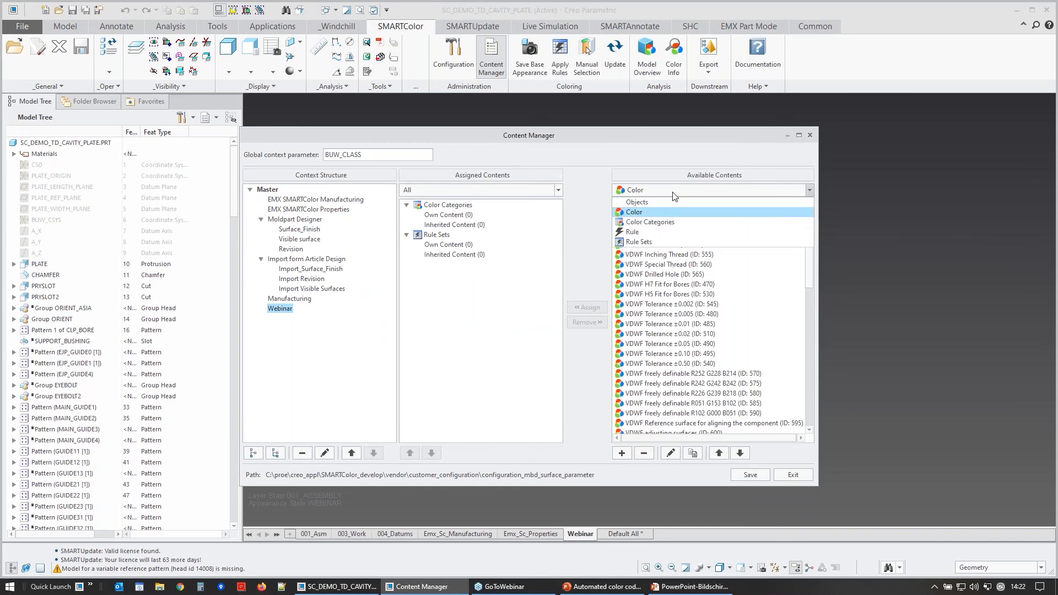
left_click(661, 222)
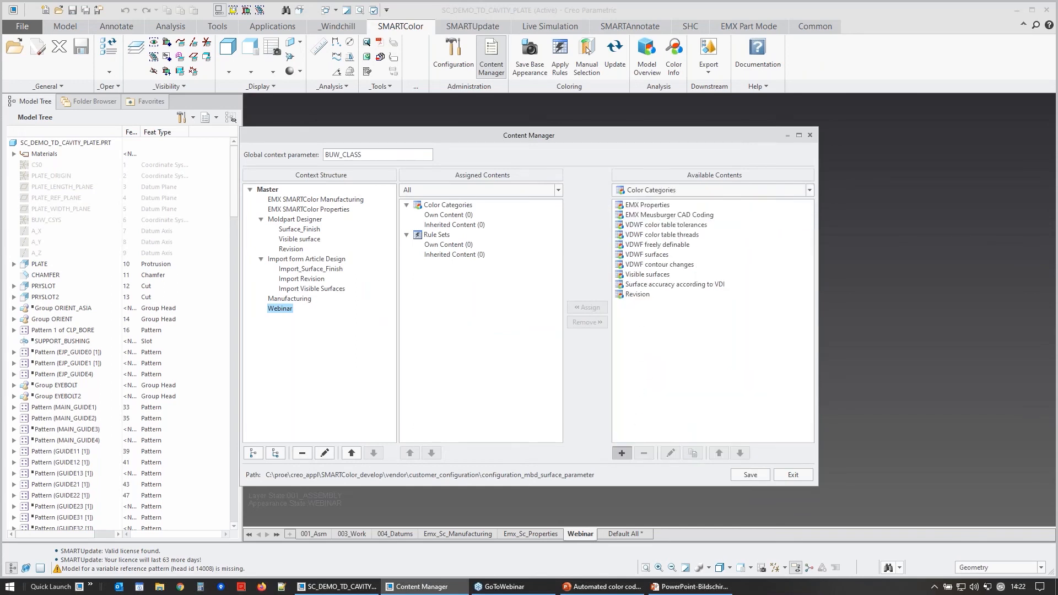
left_click(621, 453)
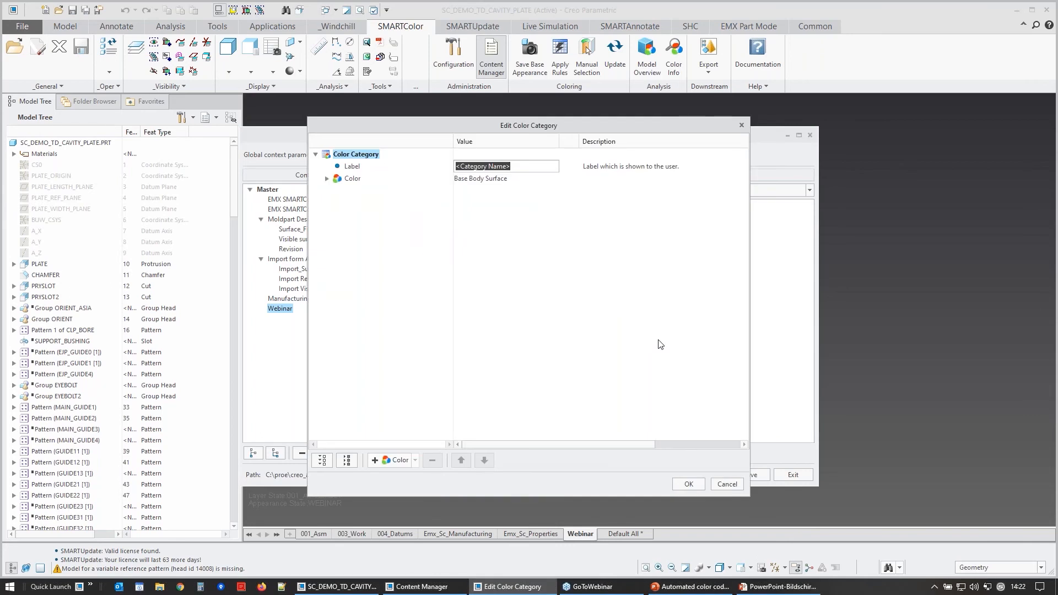
type("Webinar")
Step: Add a second color entry to the Webinar category and assign it the We Thread M5 definition
left_click(391, 463)
left_click(555, 203)
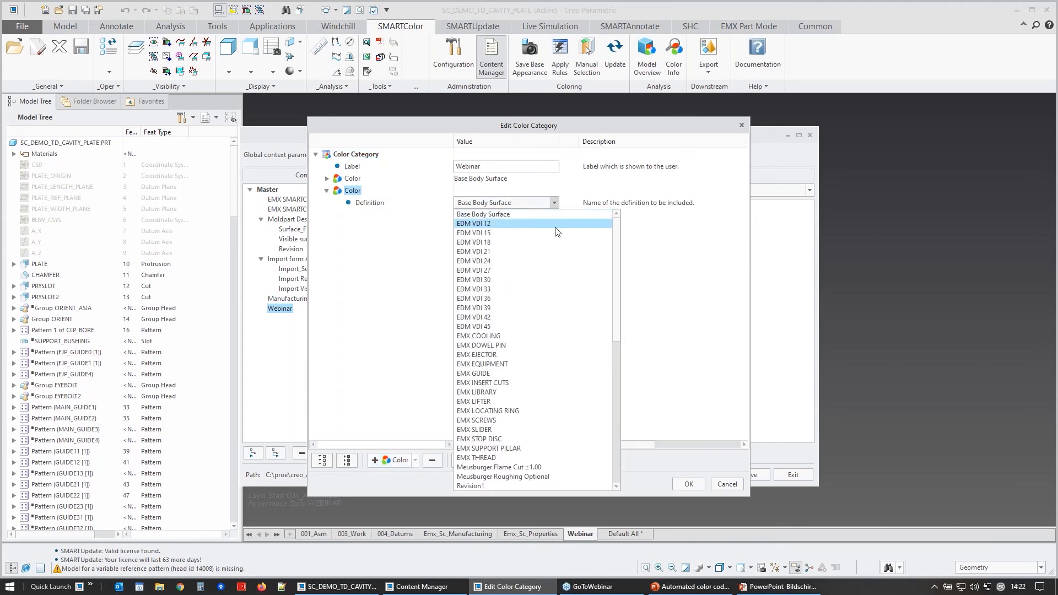
scroll(610, 307, "down", 10)
scroll(610, 411, "down", 3)
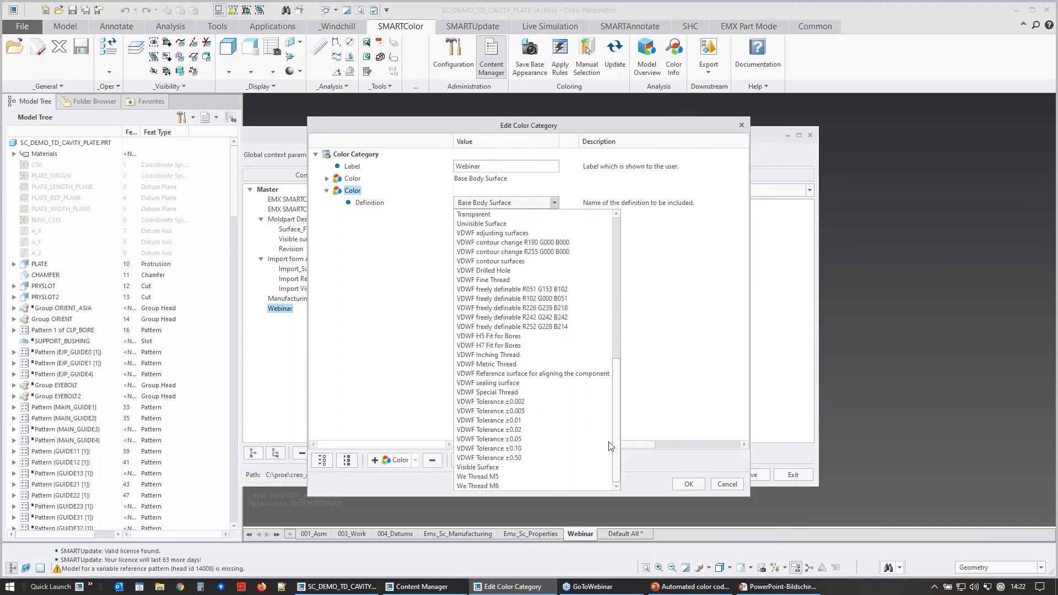
left_click(512, 473)
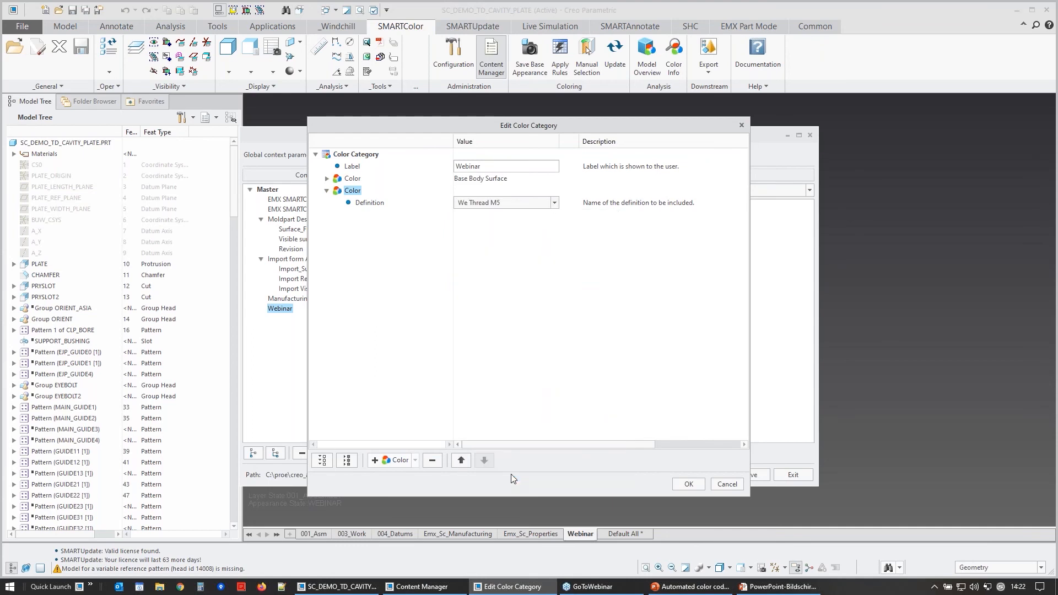
Step: Add a third color entry using the We Thread M6 definition and accept the Webinar category
left_click(394, 461)
left_click(555, 228)
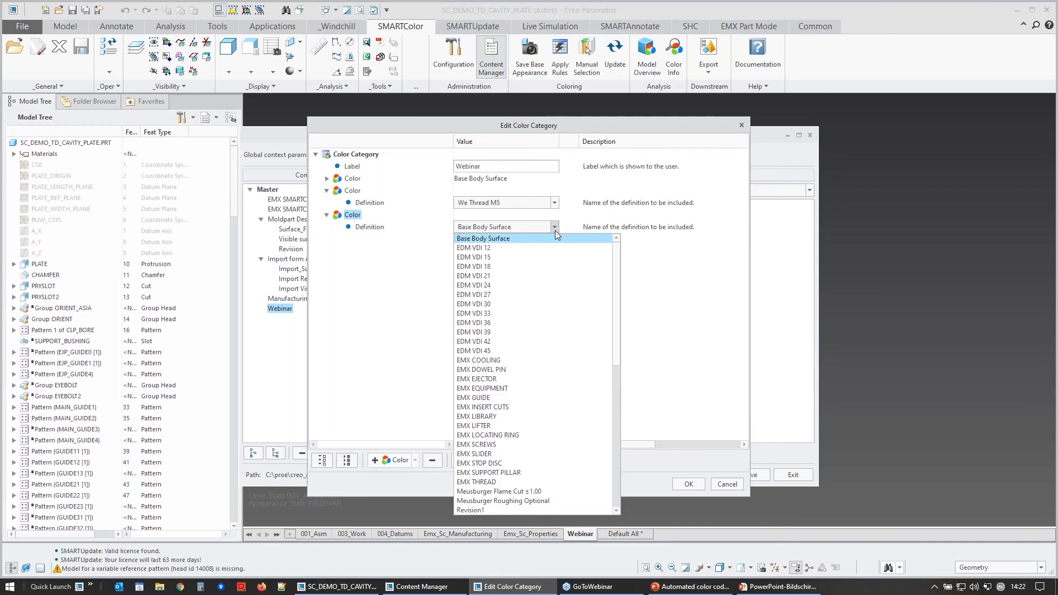
left_click_drag(617, 324, 613, 465)
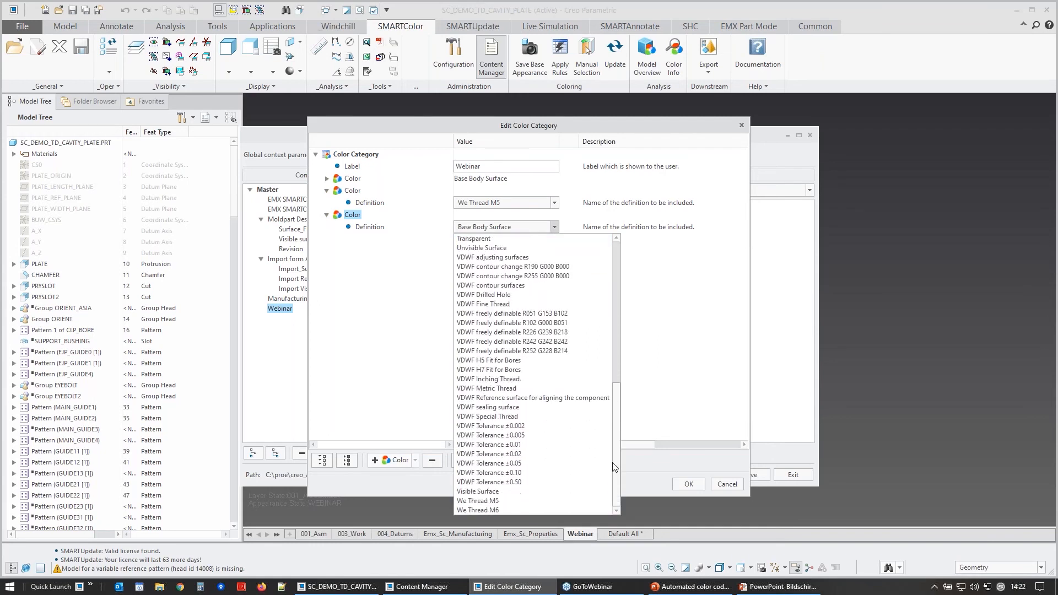
left_click(528, 510)
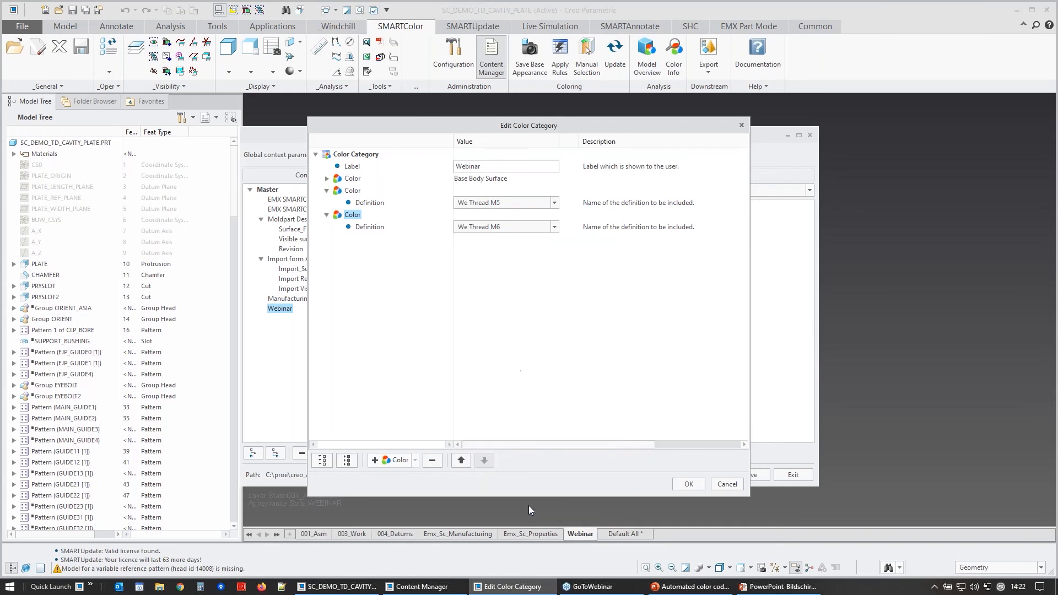
left_click(688, 485)
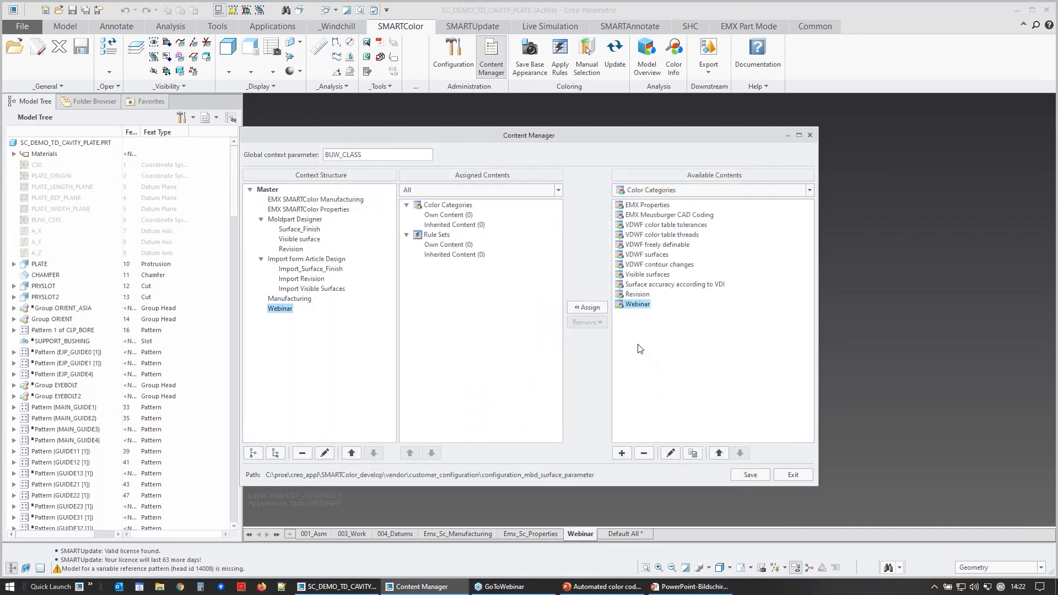
Step: Assign the Webinar color category to the Webinar context and create a new rule labeled We Thread M5
left_click(589, 307)
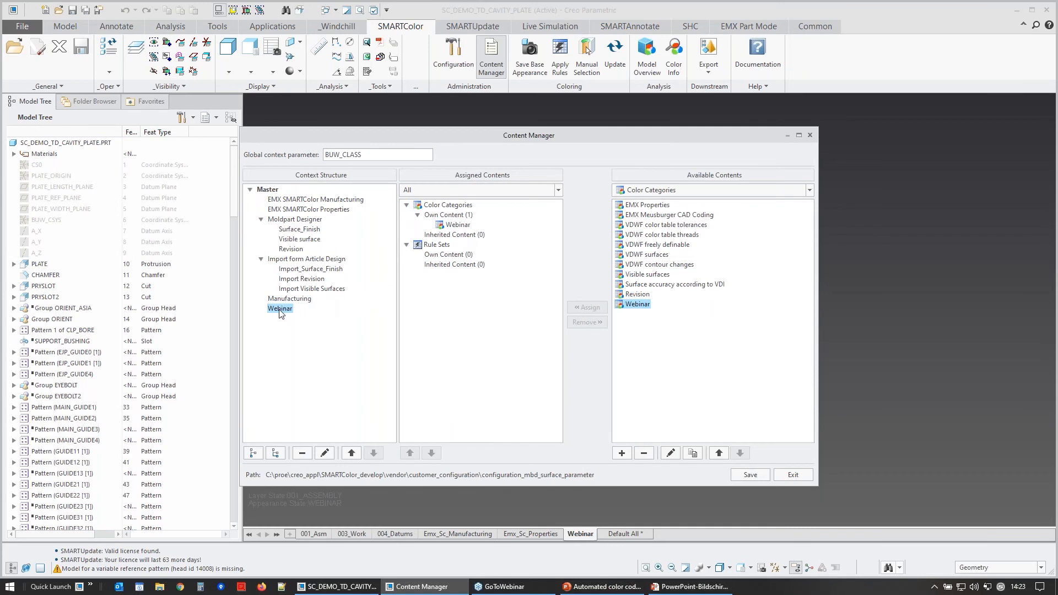
left_click(684, 194)
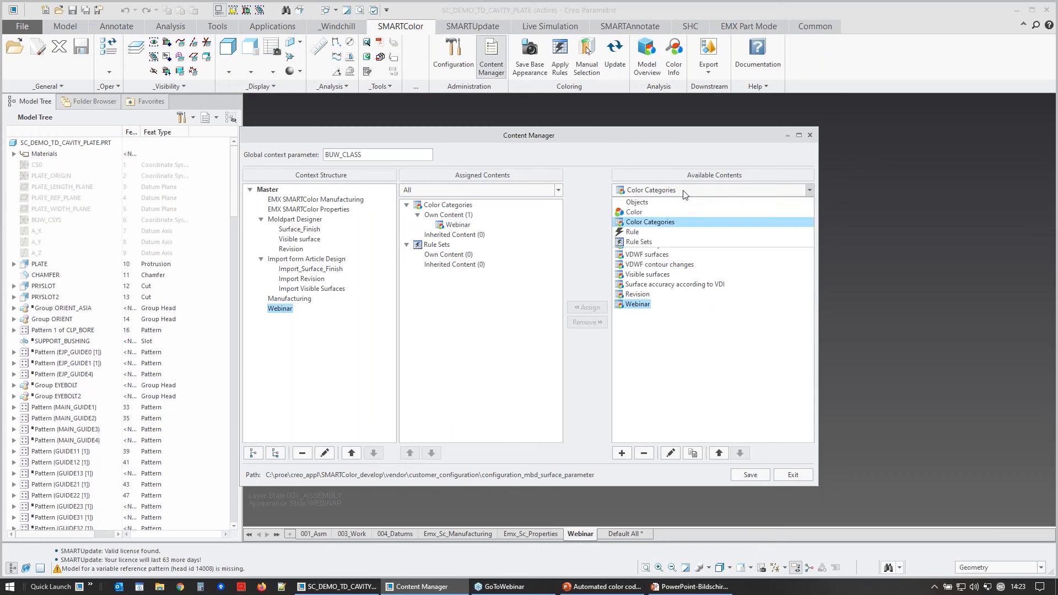
left_click(671, 234)
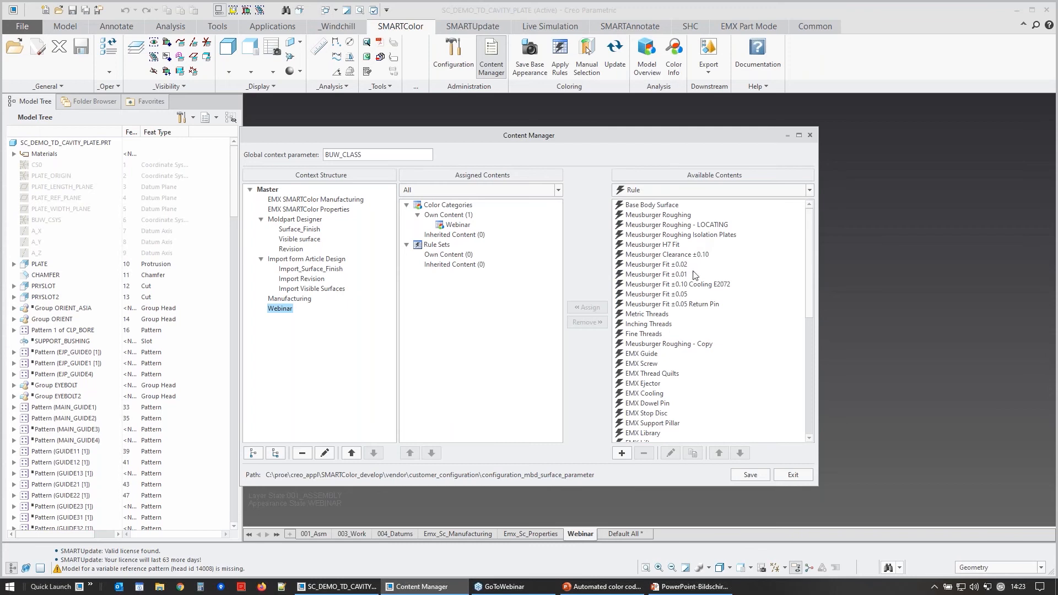
left_click(621, 453)
left_click_drag(499, 210, 436, 209)
type("We Thread M5")
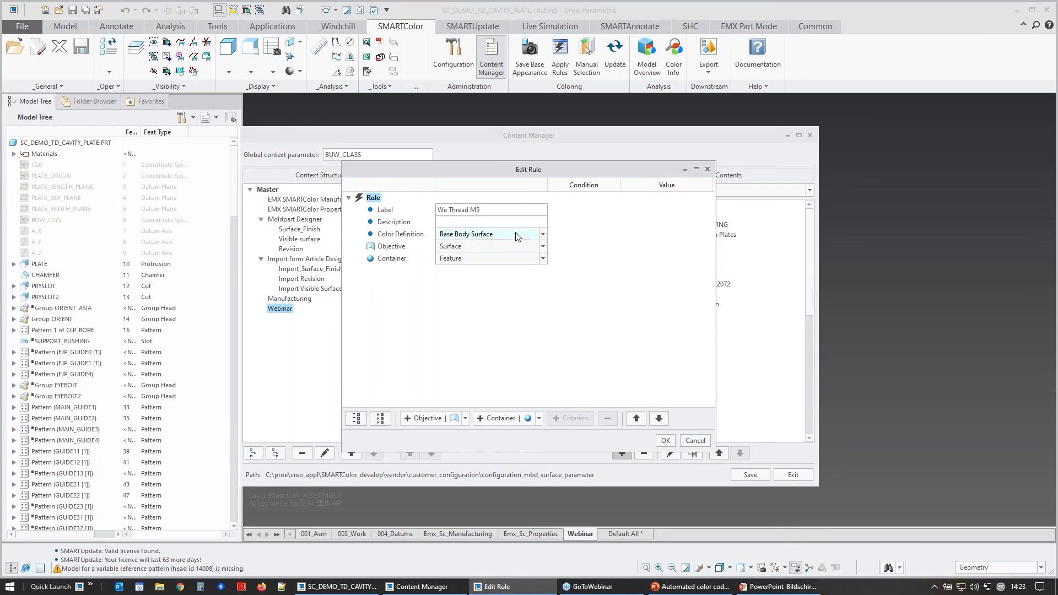
Step: Set the new rule's color definition to We Thread M5
left_click(543, 236)
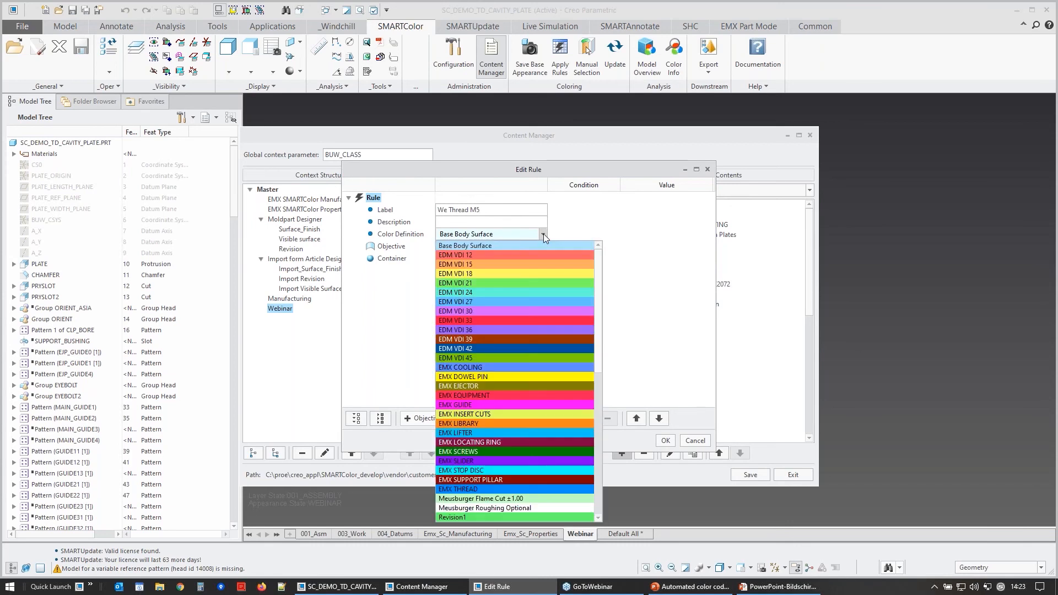
left_click_drag(598, 281, 603, 478)
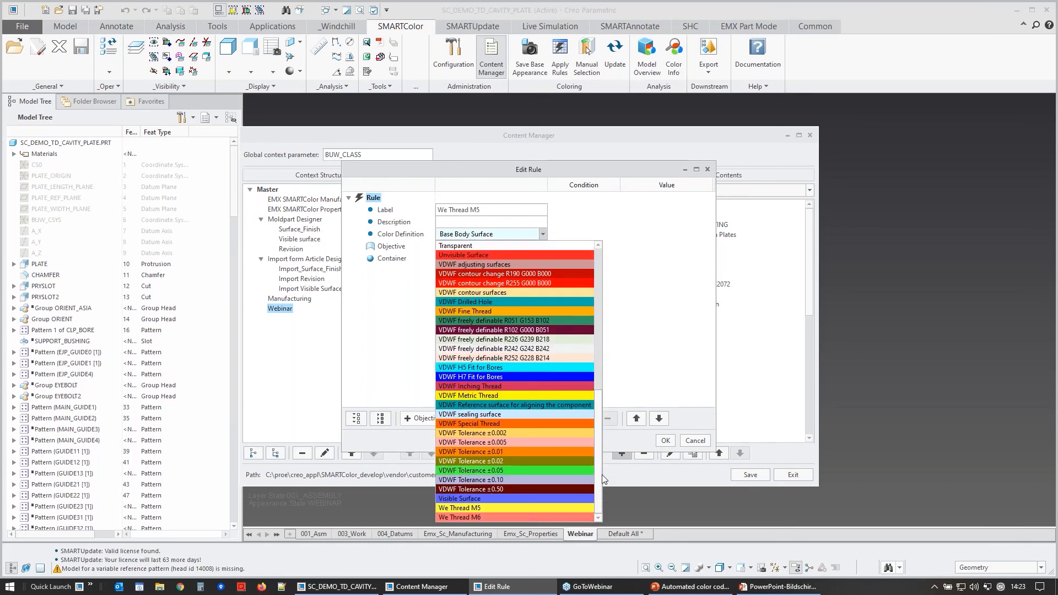
left_click(499, 507)
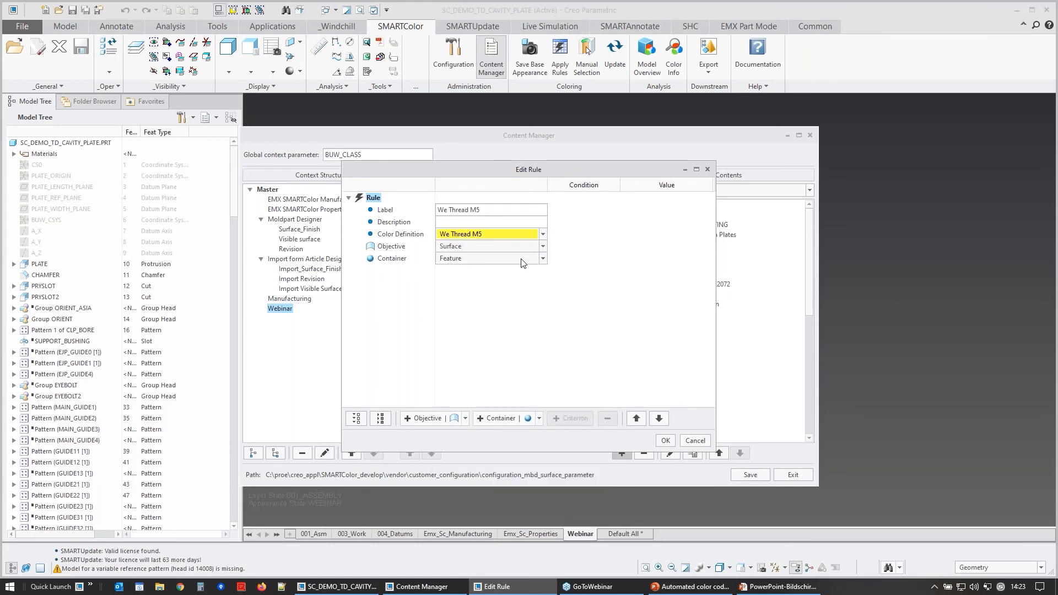
Step: Add a criterion to the rule's Surface objective requiring Surface Type equals Cylinder
left_click(544, 247)
left_click(543, 246)
left_click(399, 248)
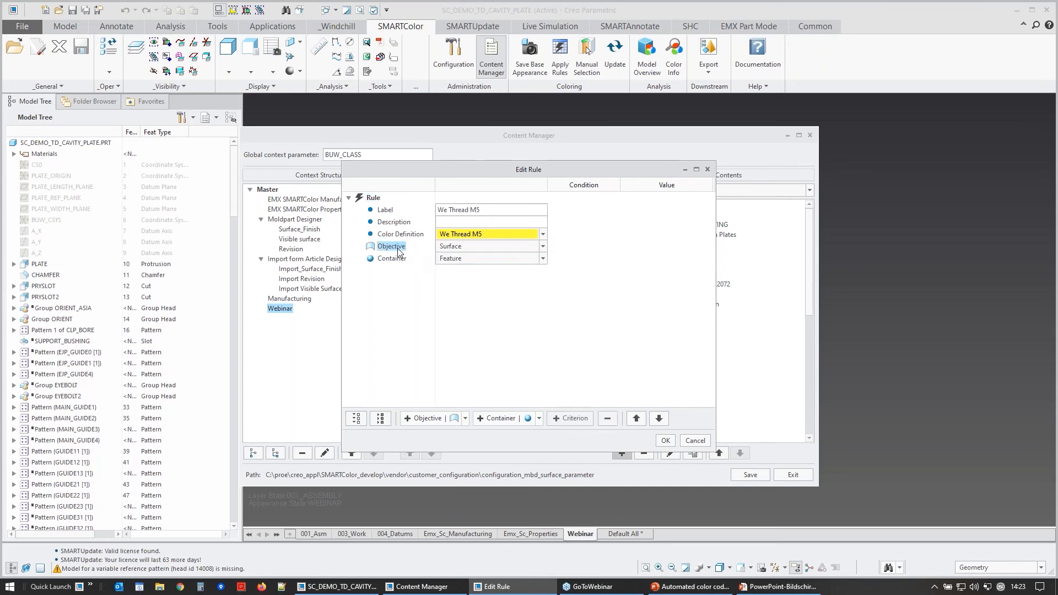
left_click(570, 419)
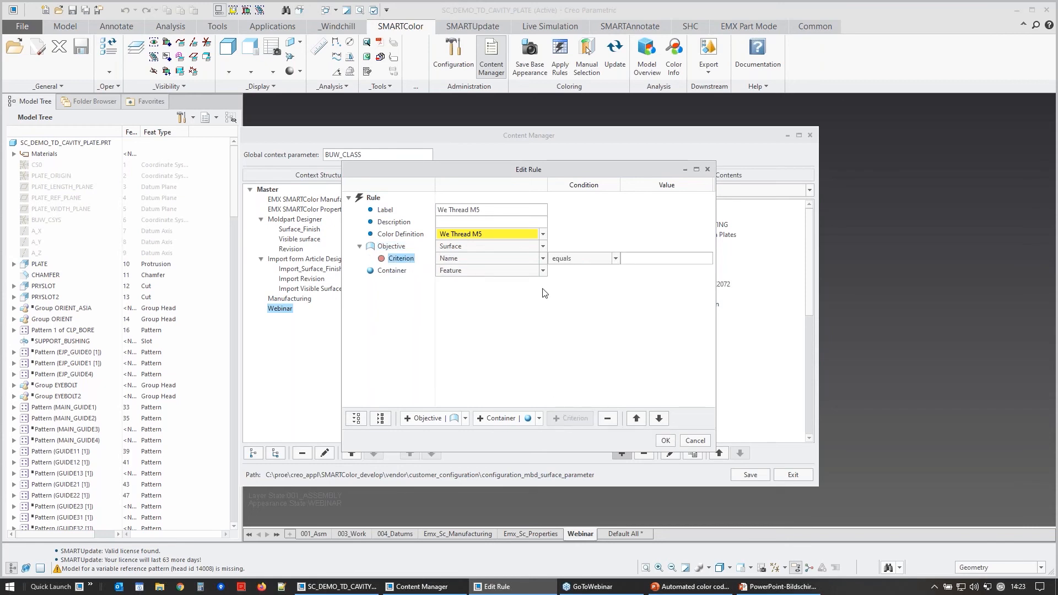
left_click(543, 258)
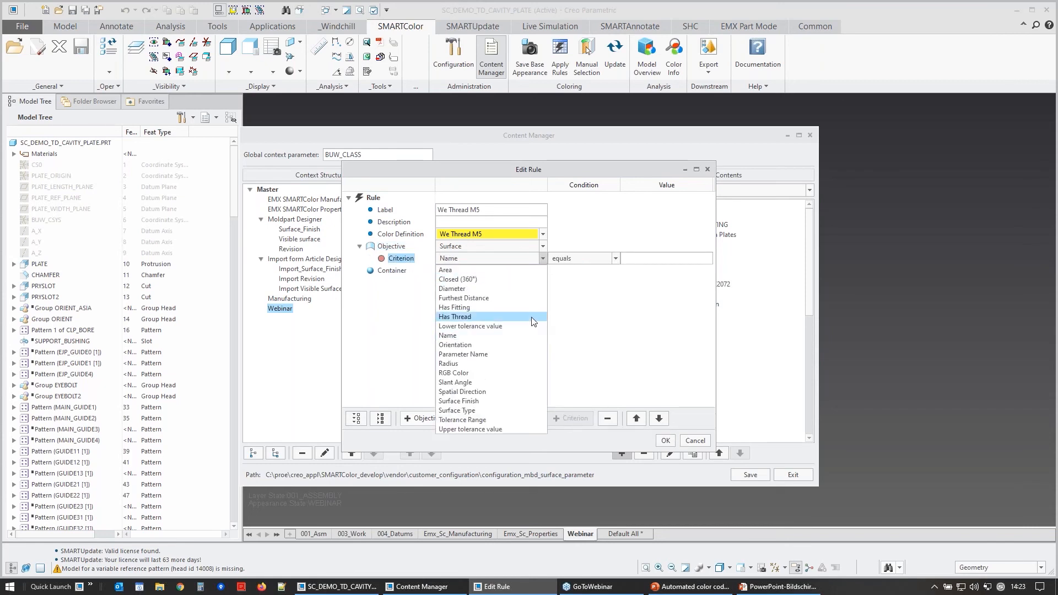
left_click(481, 411)
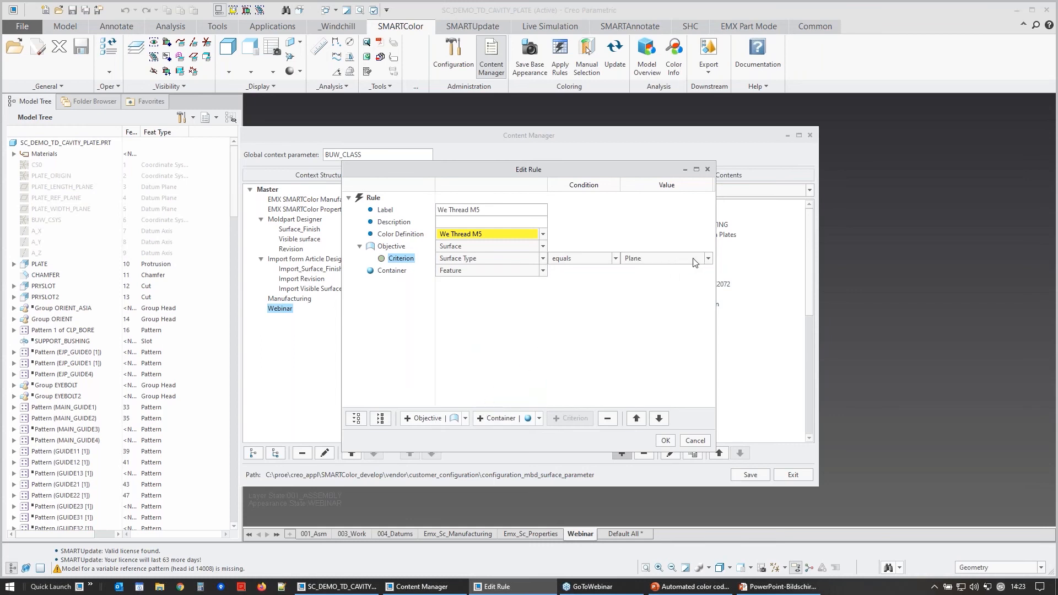
left_click(708, 258)
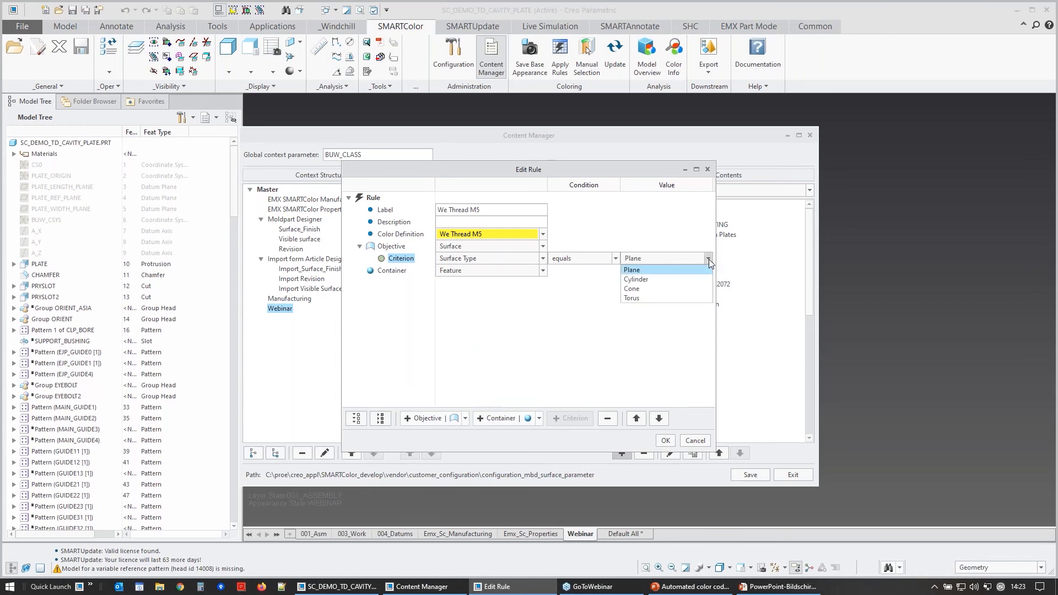
left_click(675, 280)
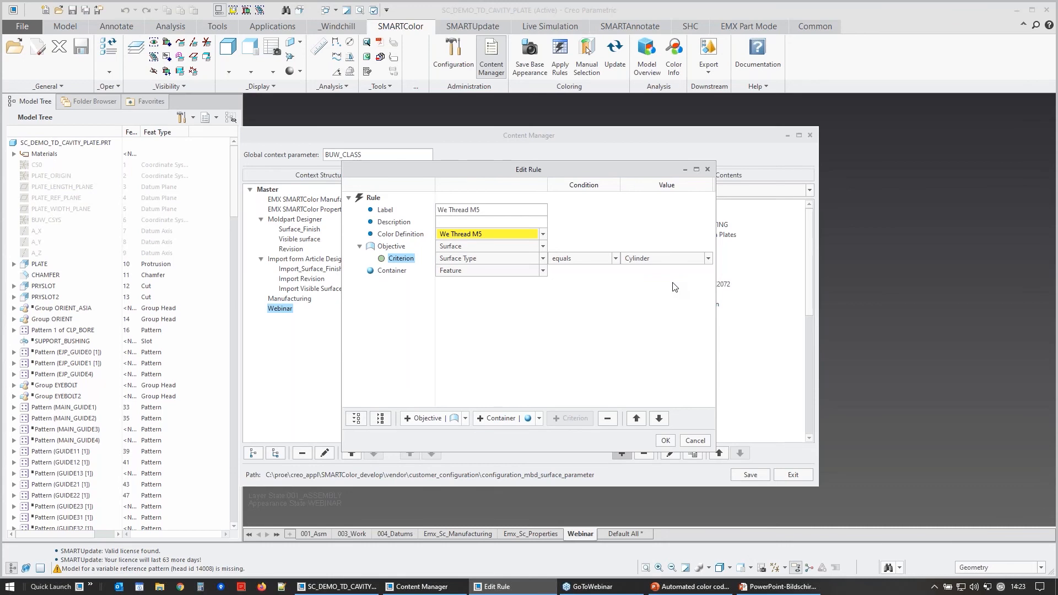
Step: Remove the Feature container from the We Thread M5 rule and accept the rule
left_click(394, 271)
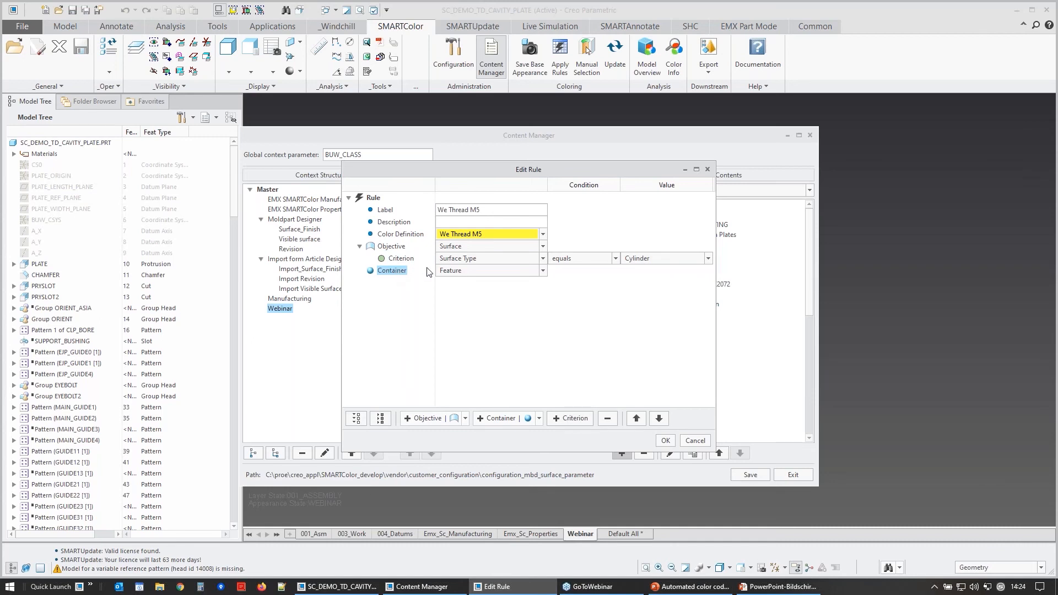
left_click(607, 420)
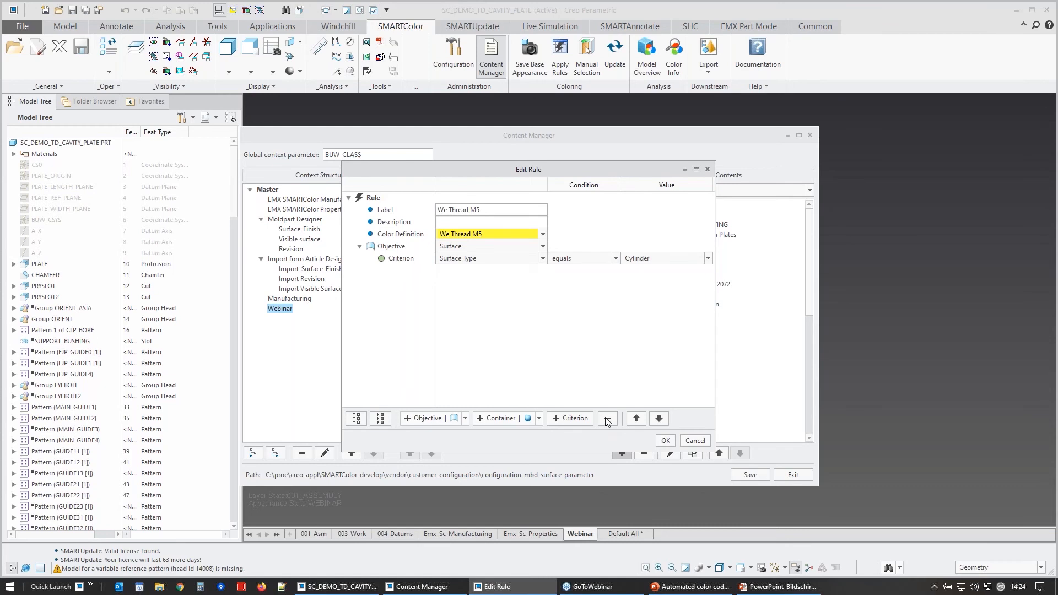
left_click(665, 441)
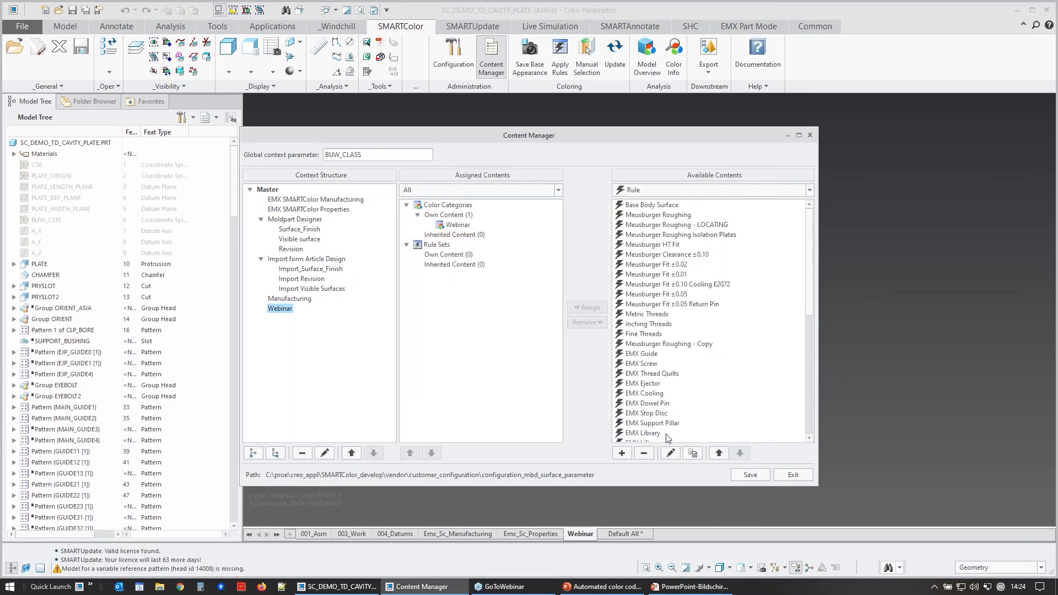
Step: Copy the We Thread M5 rule as We Thread M6 with the We Thread M6 color definition and accept it
left_click_drag(807, 306, 805, 431)
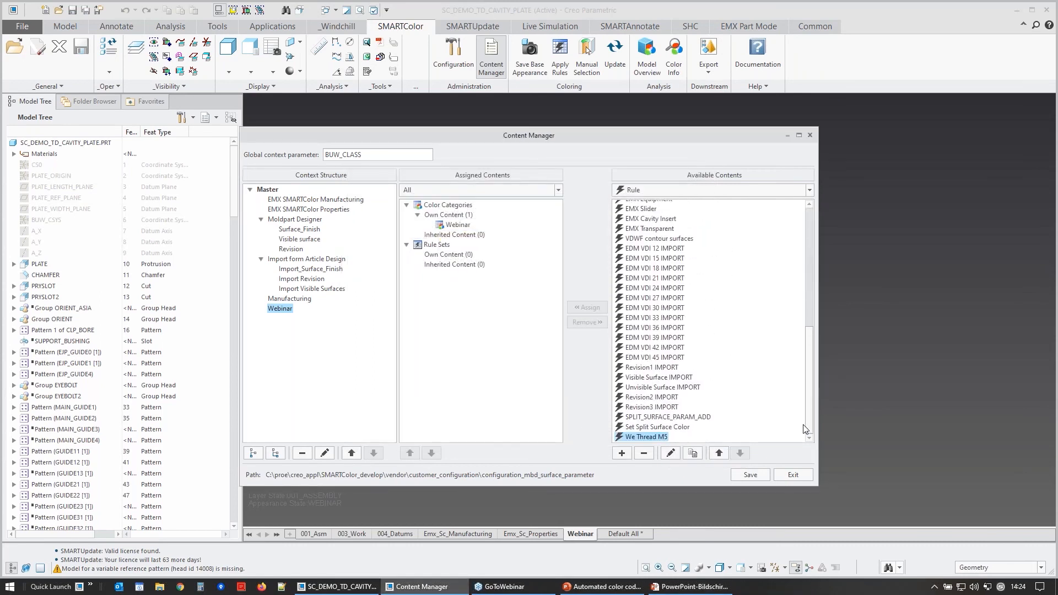
left_click(693, 453)
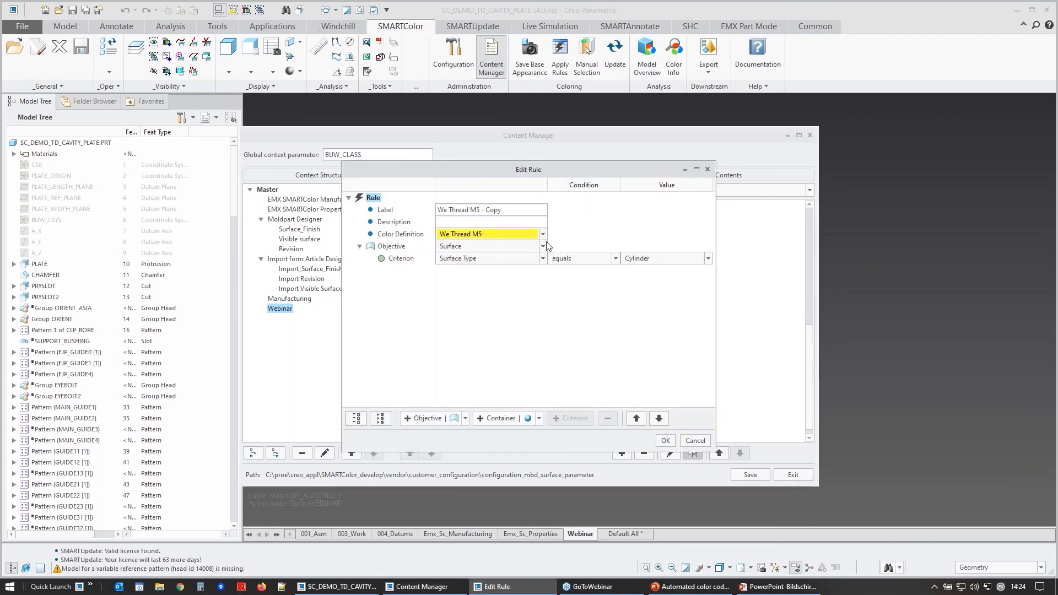
left_click_drag(513, 212, 477, 211)
type("6")
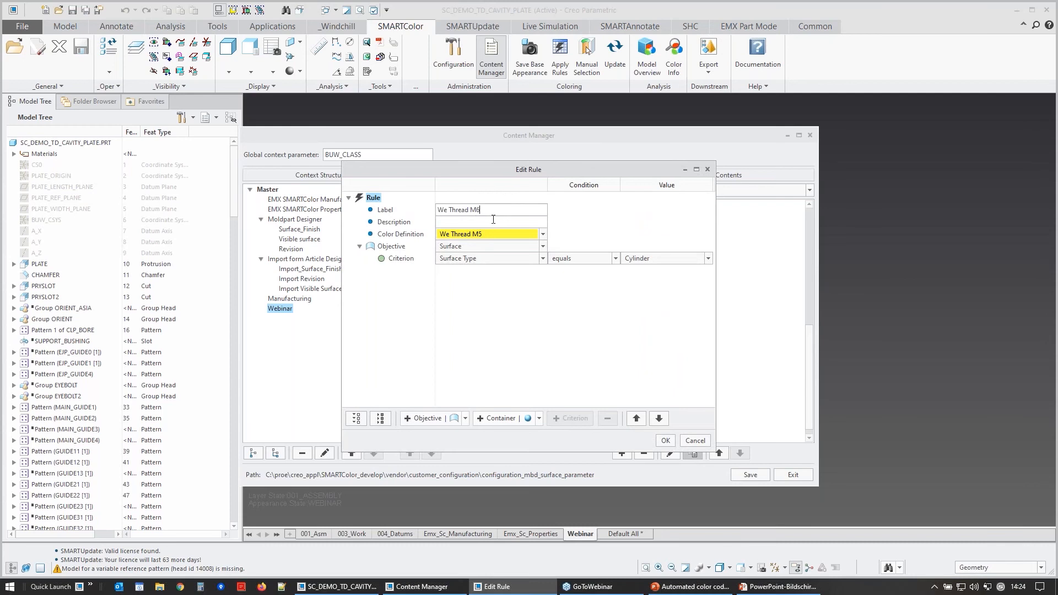
left_click(543, 234)
left_click_drag(597, 326, 594, 481)
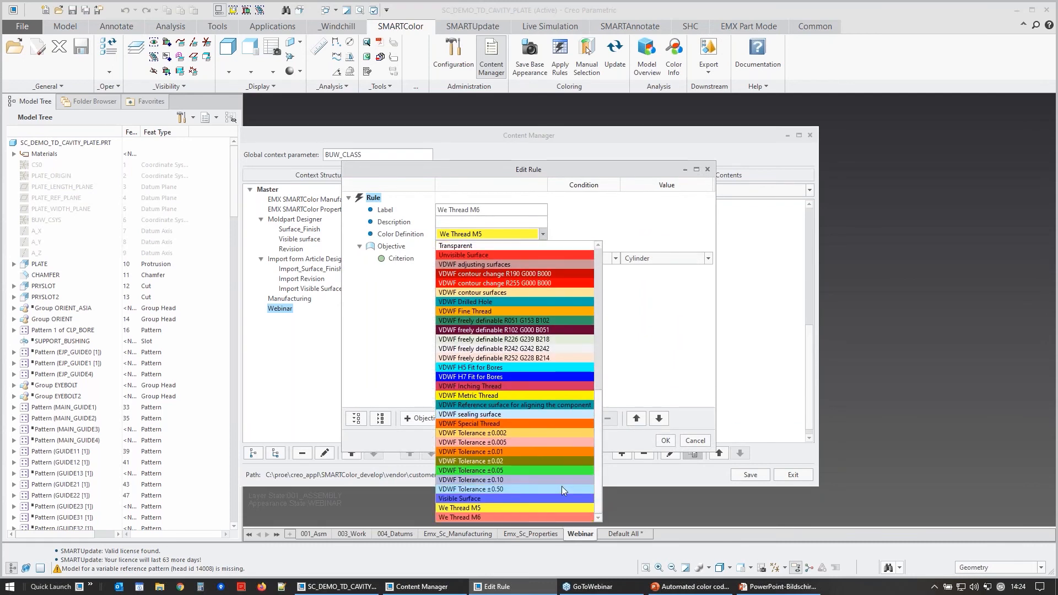
left_click(500, 515)
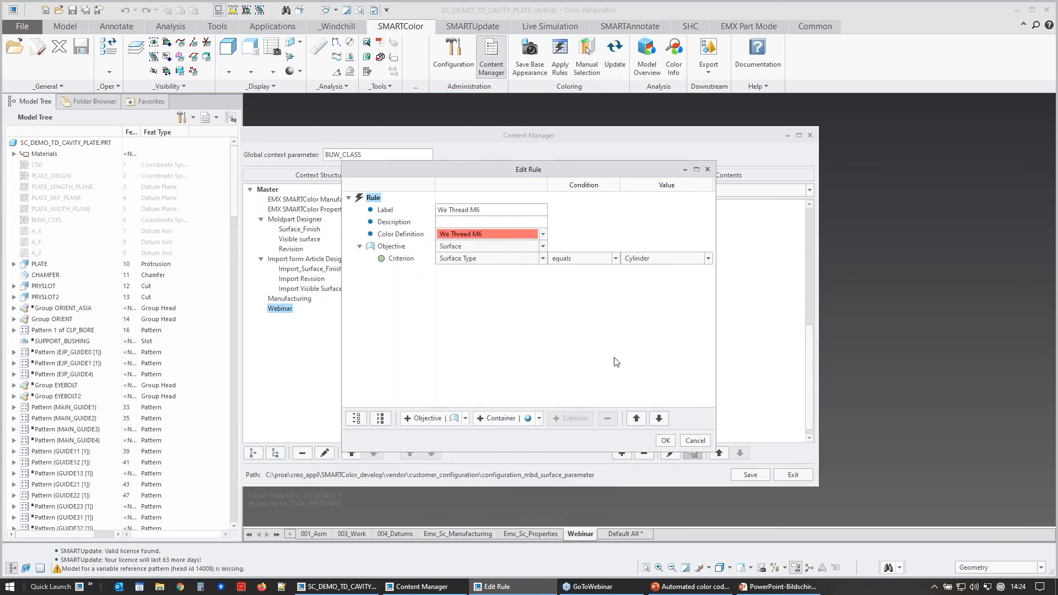
left_click(665, 441)
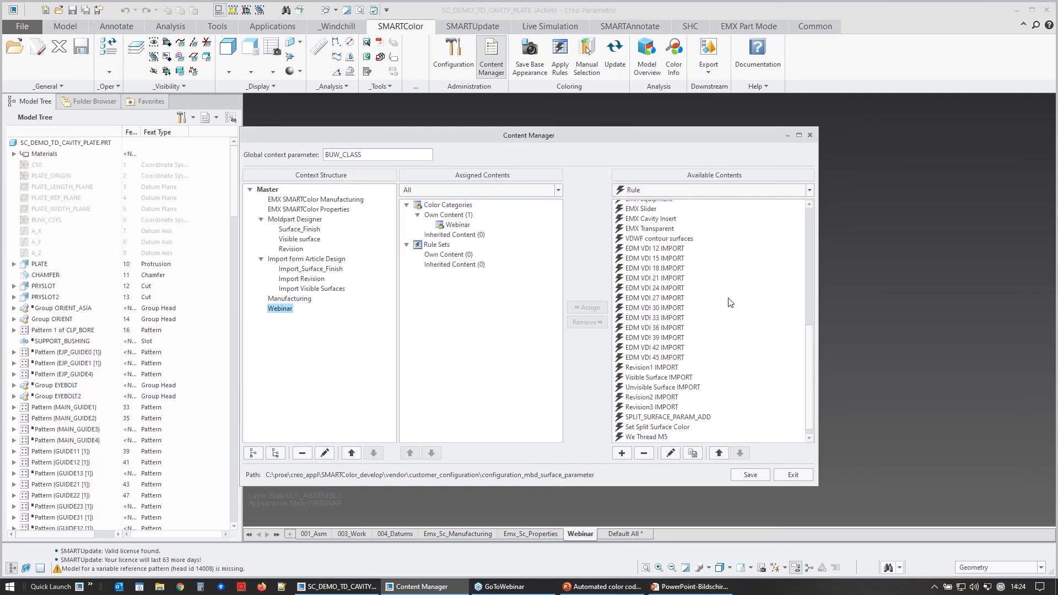
Step: Create a new rule set labeled Webinar
left_click(649, 191)
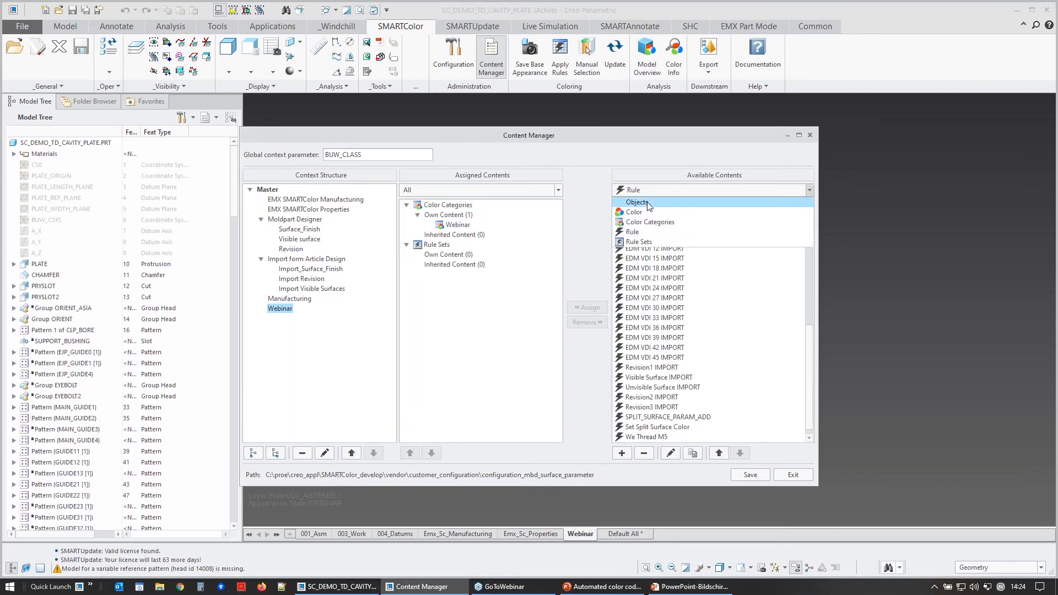
left_click(642, 243)
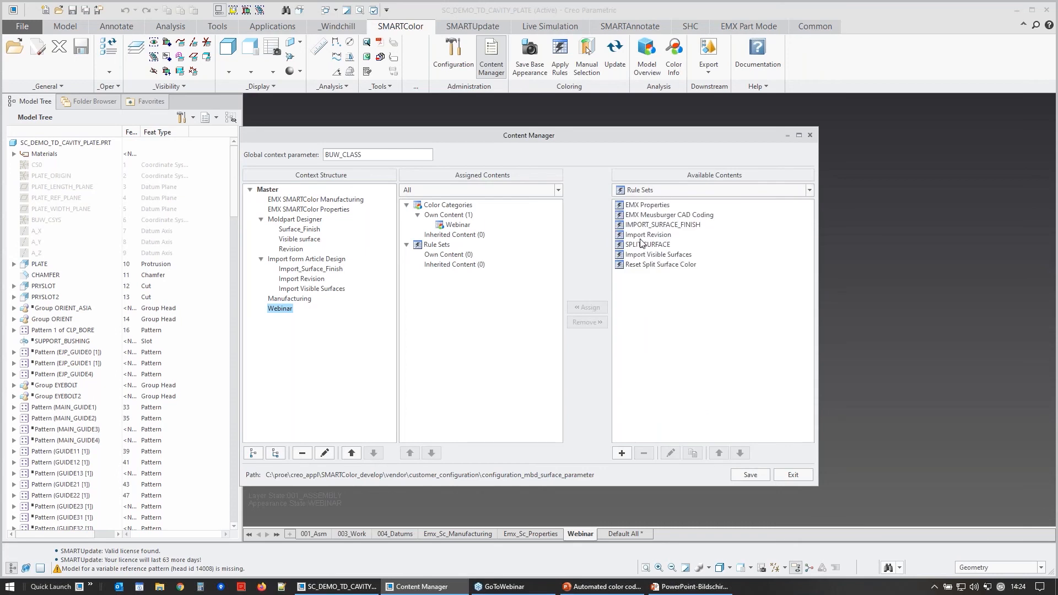
left_click(621, 453)
type("W")
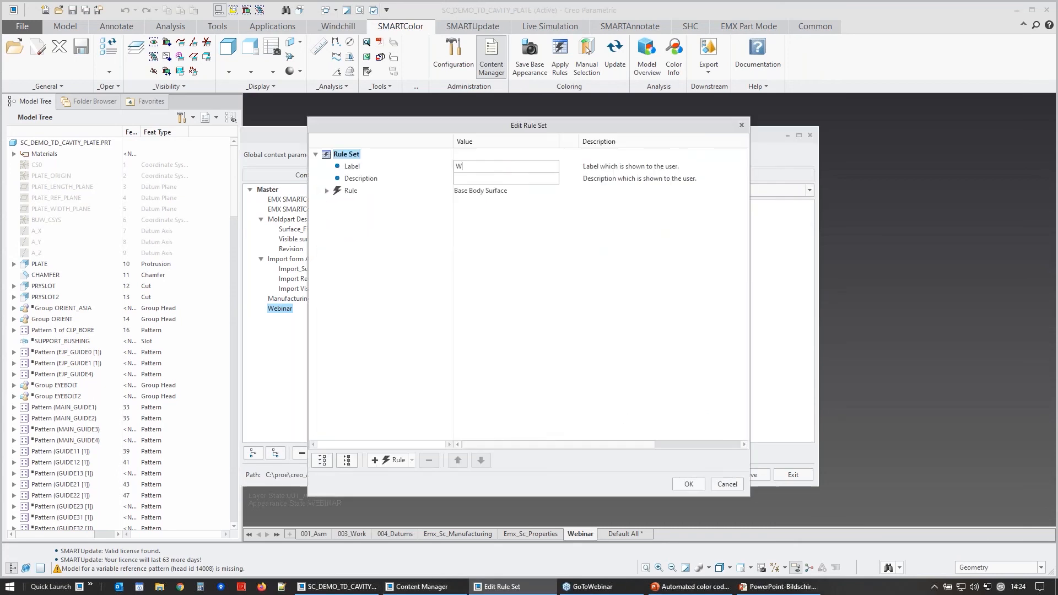
type("ebinar")
Step: Add a second rule to the Webinar rule set using the We Thread M5 definition
left_click(399, 464)
left_click(555, 216)
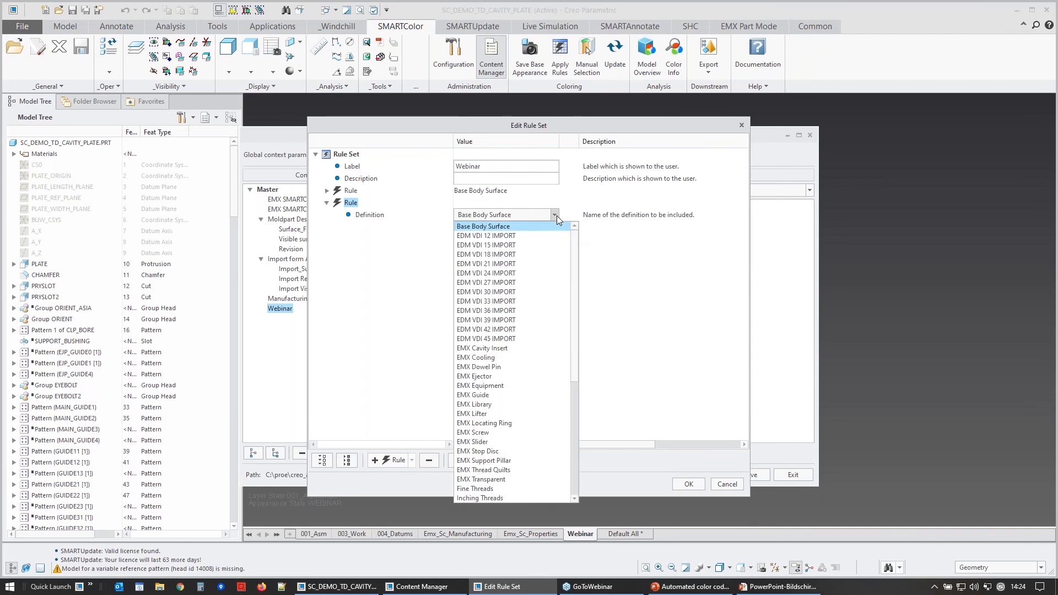
scroll(520, 458, "down", 7)
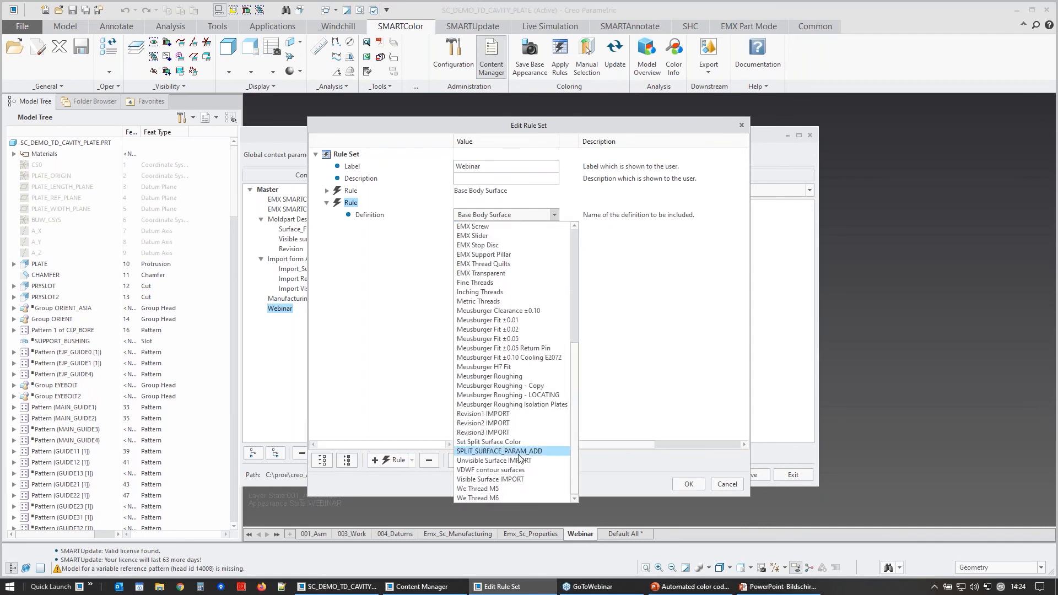
left_click(506, 489)
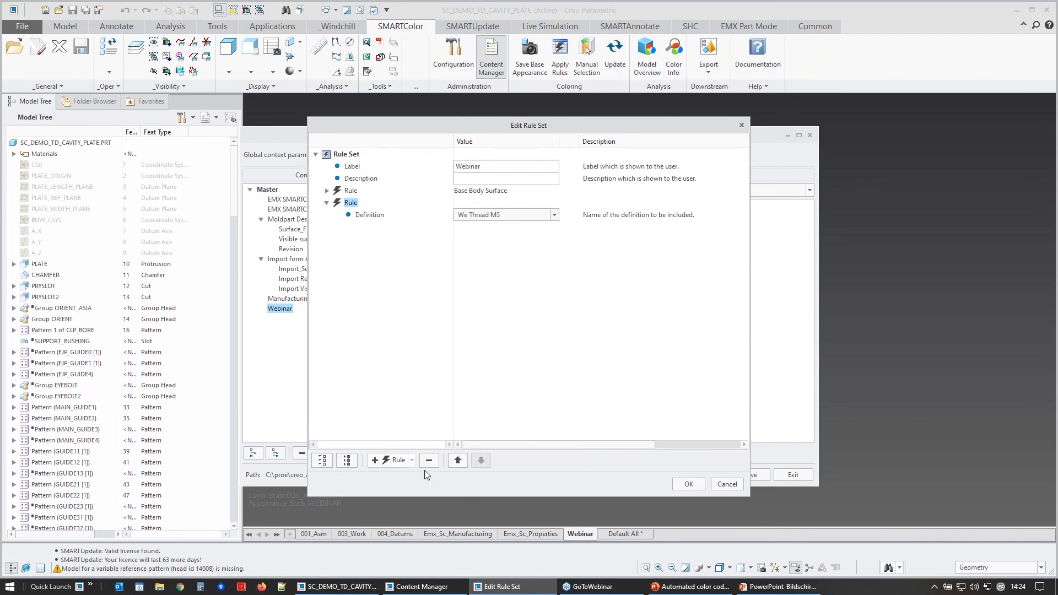
Step: Add a third rule using the We Thread M6 definition and accept the Webinar rule set
left_click(388, 463)
left_click(554, 239)
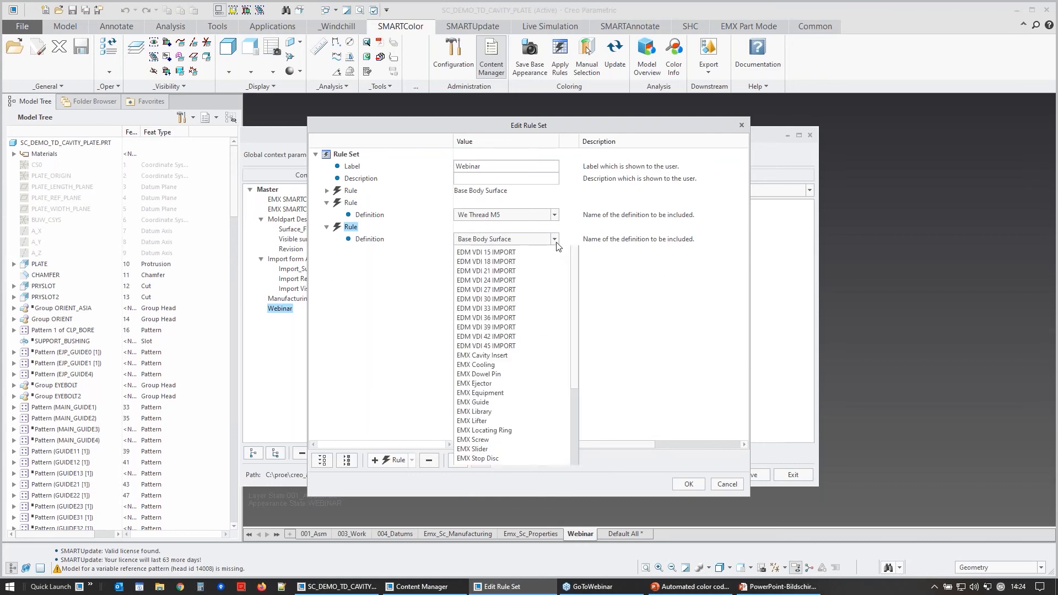
left_click_drag(575, 306, 573, 429)
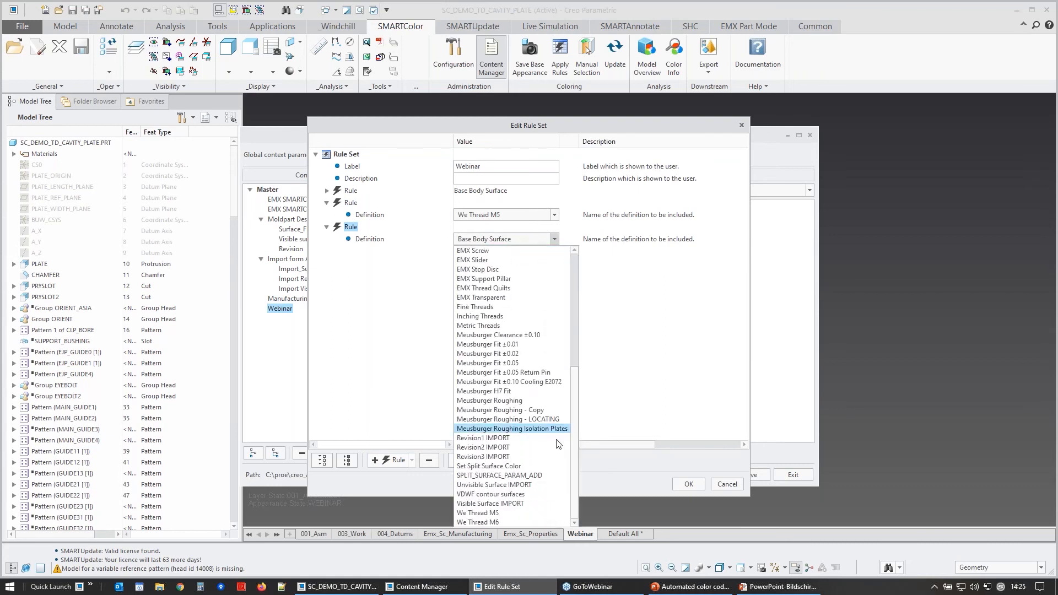
left_click(504, 522)
left_click(696, 485)
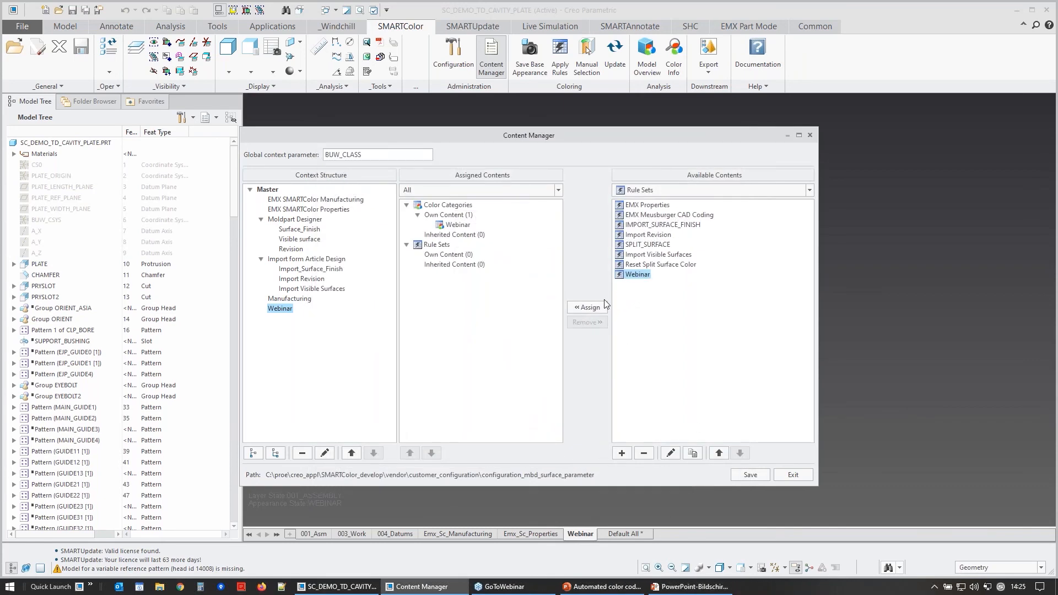
Step: Assign the Webinar rule set to the Webinar context, then save the configuration and exit the Content Manager
left_click(589, 309)
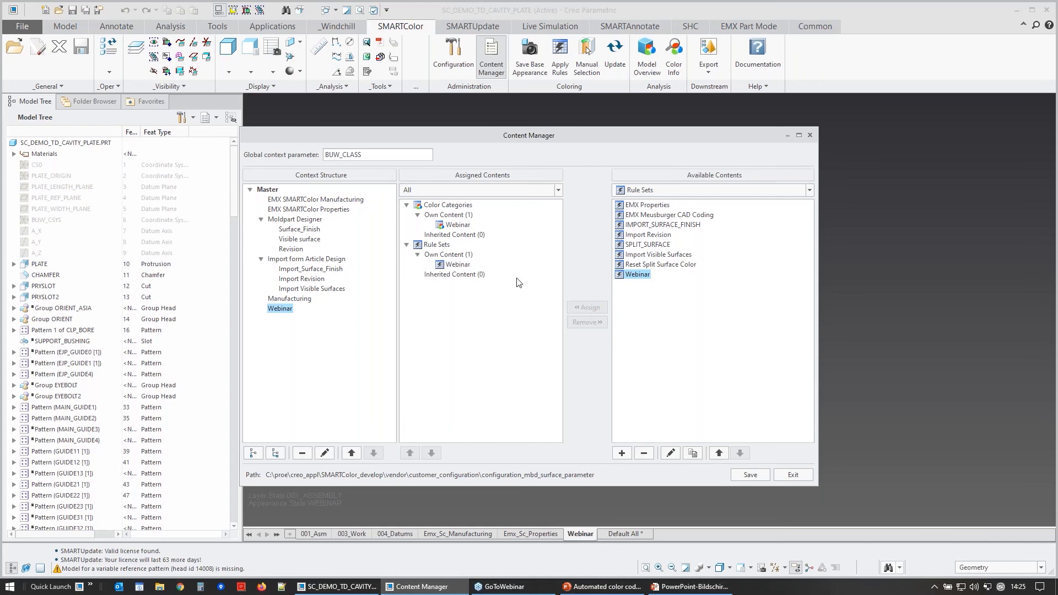
left_click(751, 476)
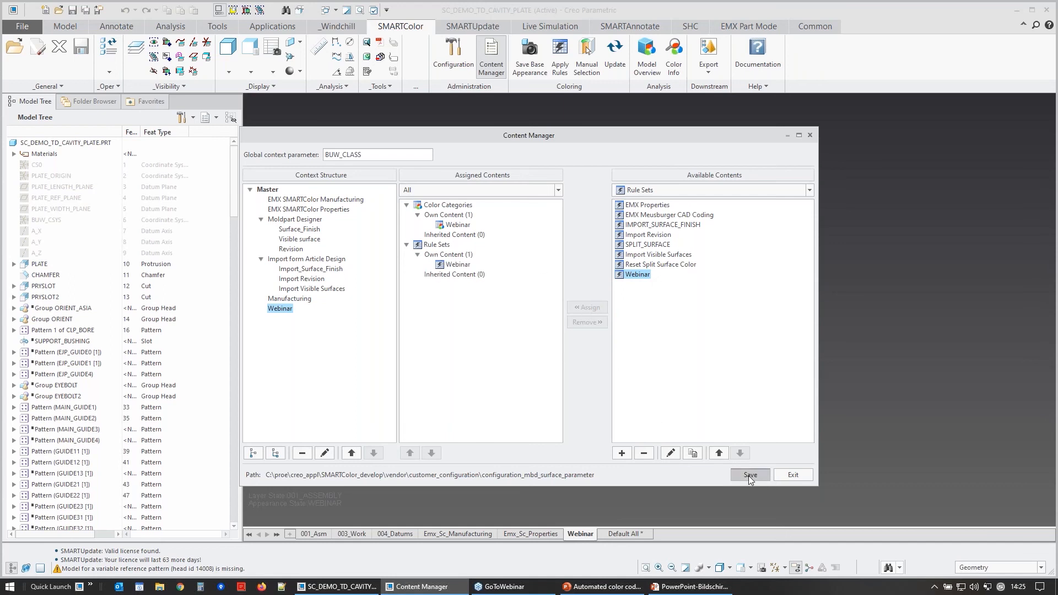
left_click(793, 475)
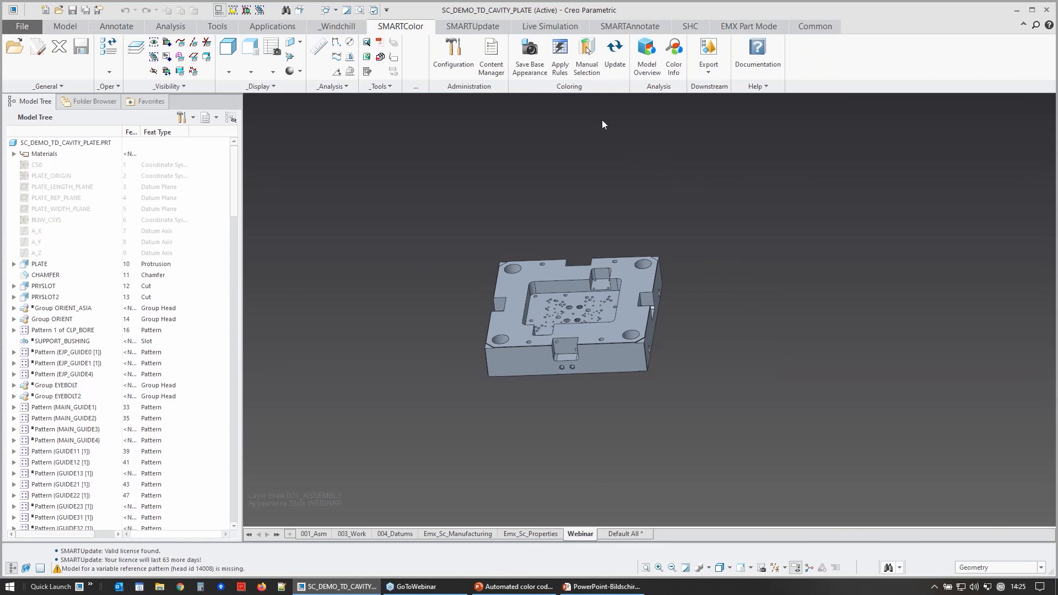
Step: Apply only the Base Body Surface rule of the Webinar context to the plate, and then apply it together with the We Thread M5 rule
left_click(560, 53)
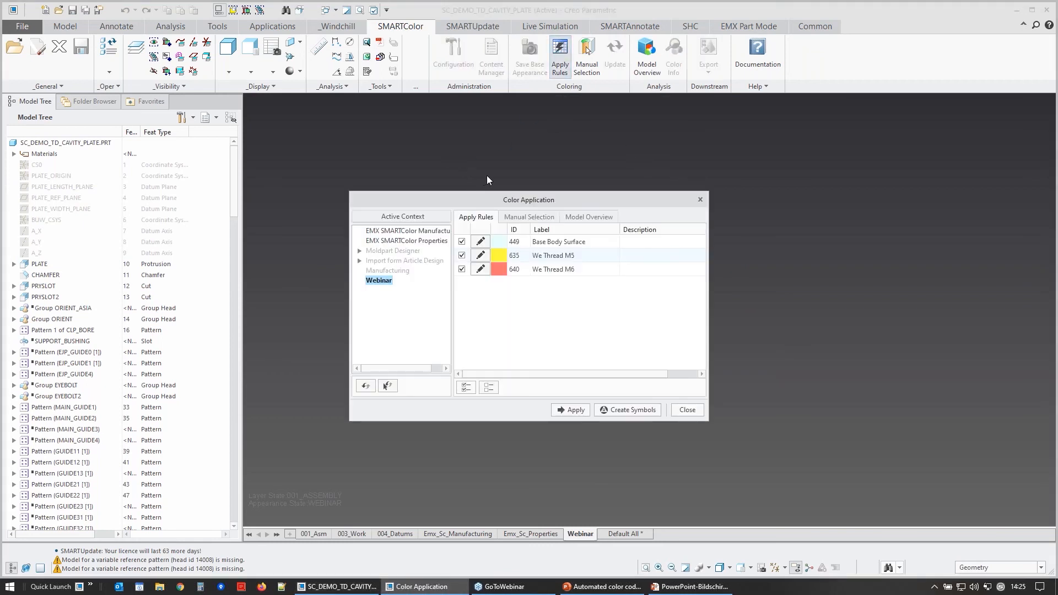
mouse_move(574, 537)
left_click(462, 269)
left_click_drag(477, 205, 235, 124)
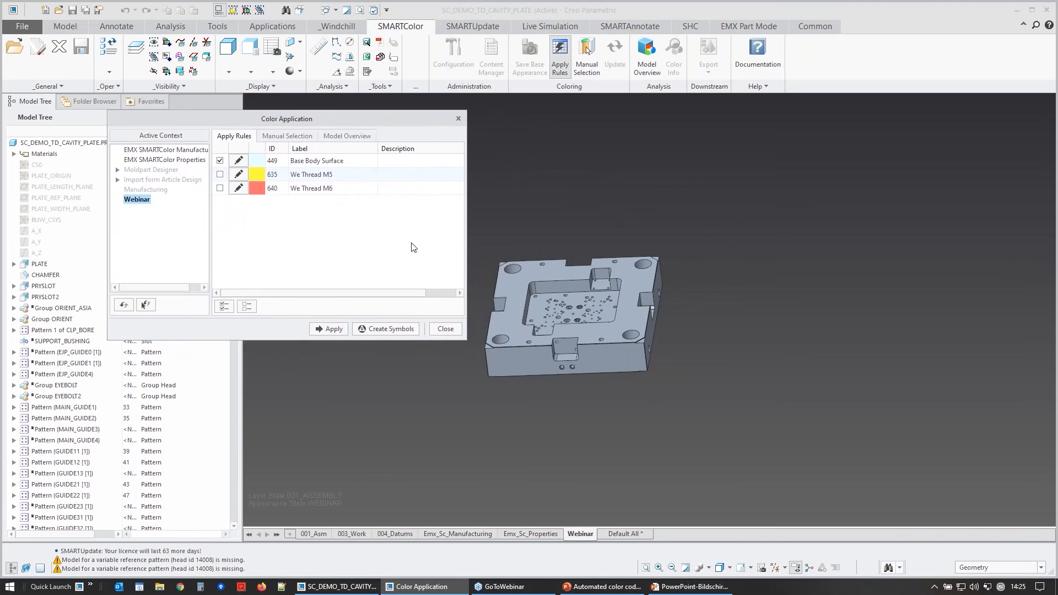
key("ctrl+d")
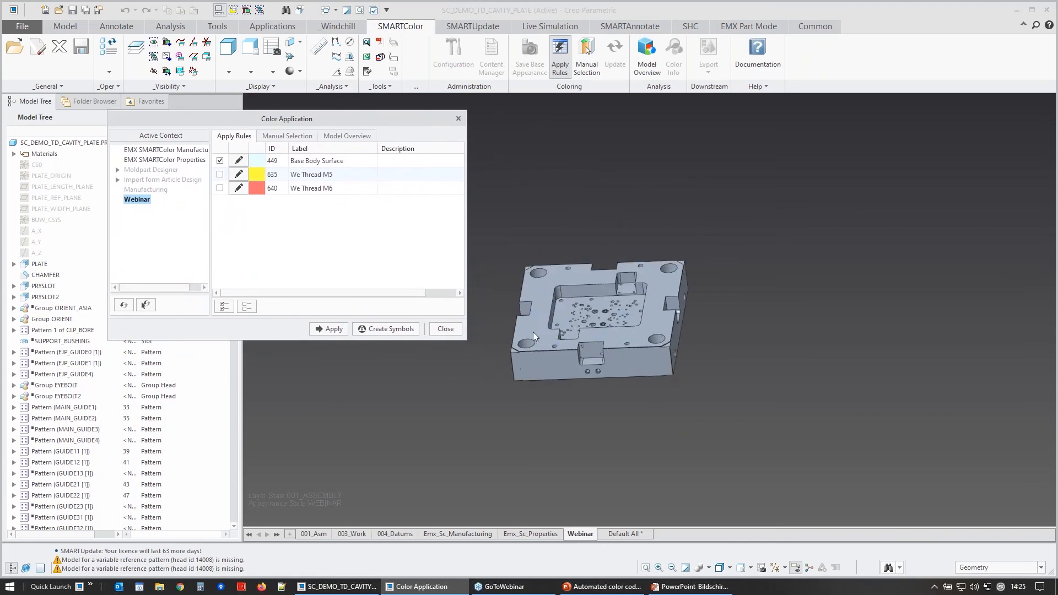
scroll(525, 325, "down", 3)
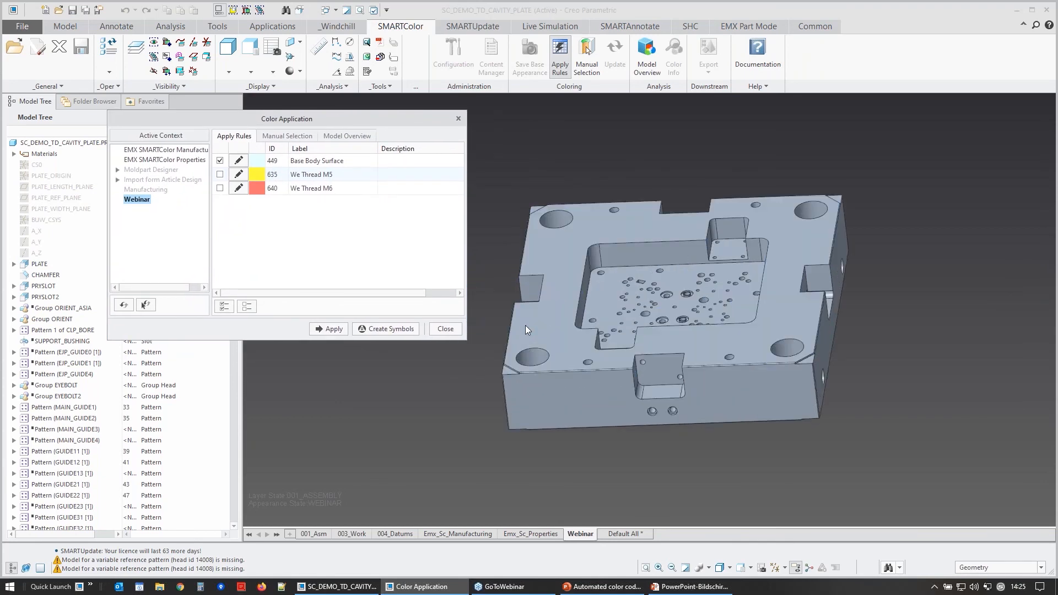
middle_click_drag(531, 319, 465, 345)
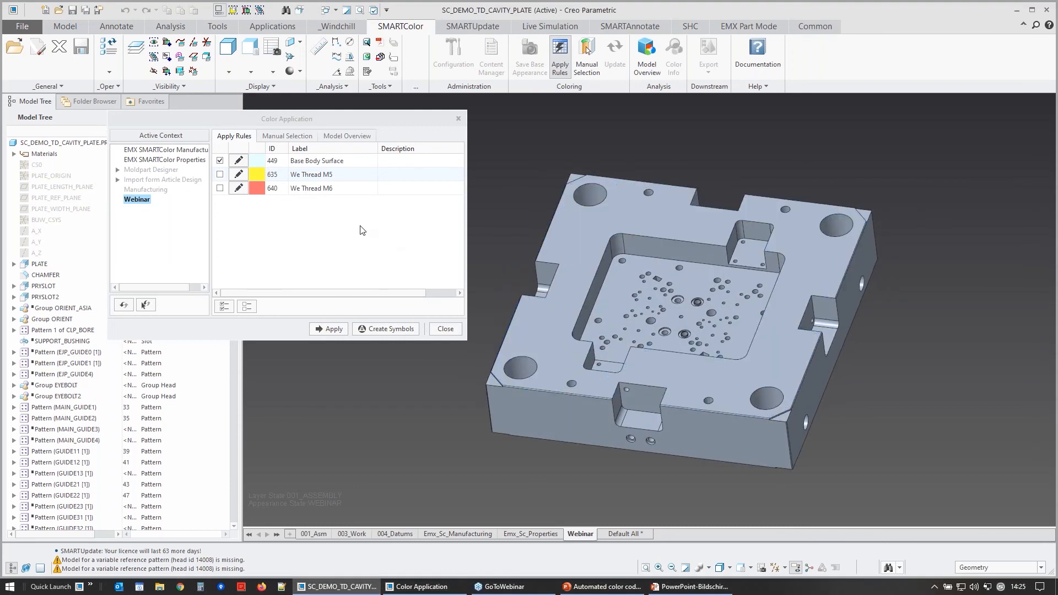
left_click(331, 329)
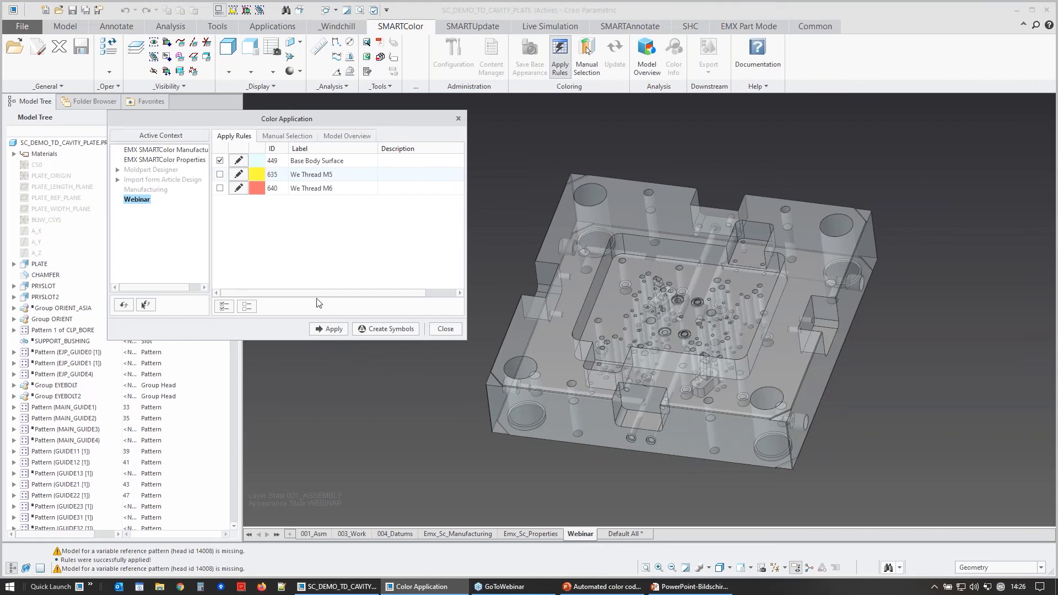
left_click(220, 174)
left_click(334, 329)
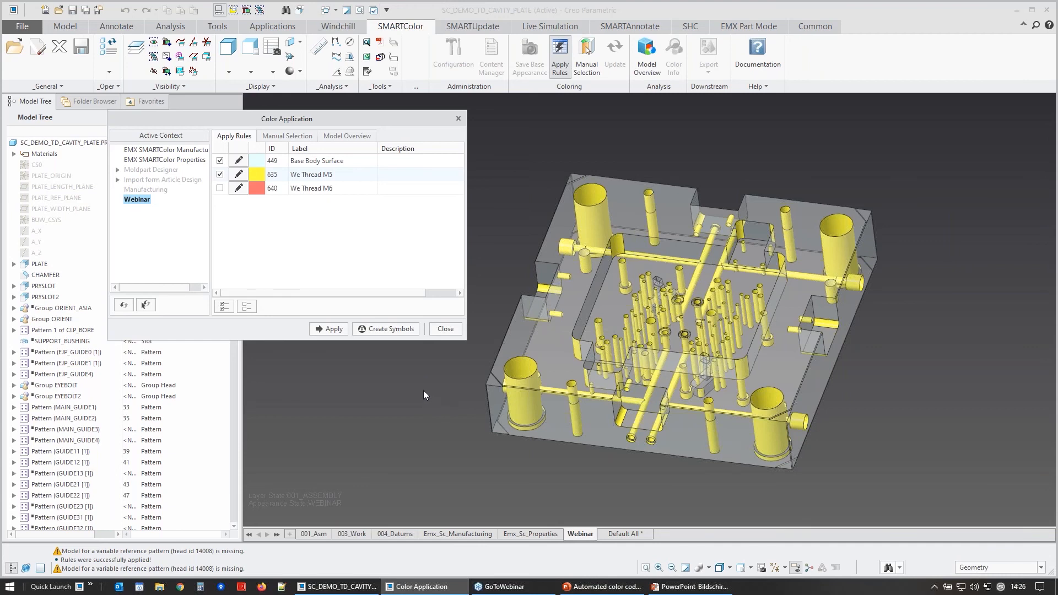
Step: Add a Closed (360°) criterion to the We Thread M5 rule's surface objective and reapply the selected rules to the plate
left_click(240, 177)
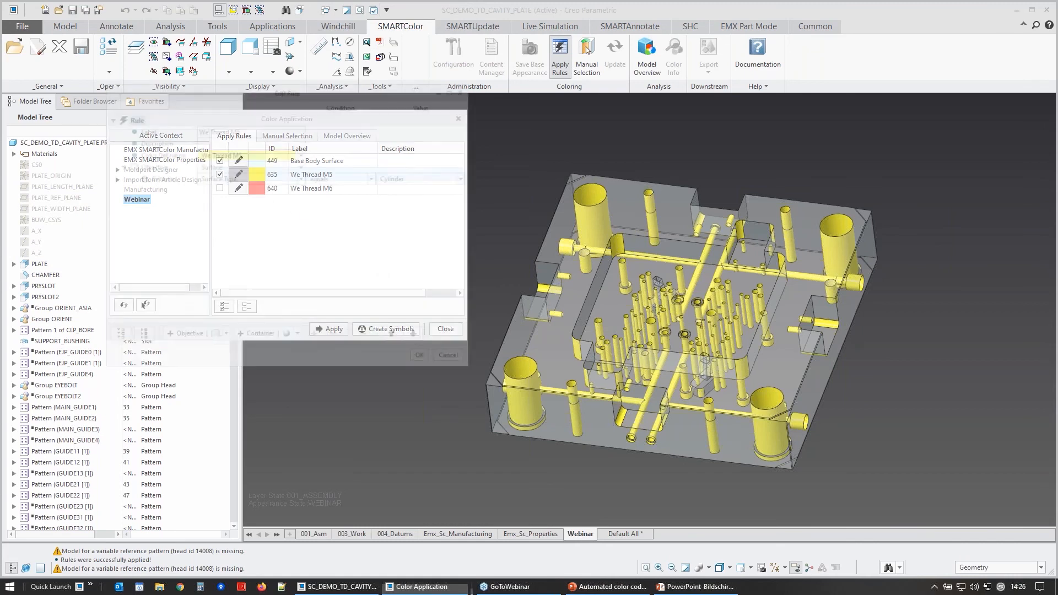
left_click_drag(226, 94, 187, 80)
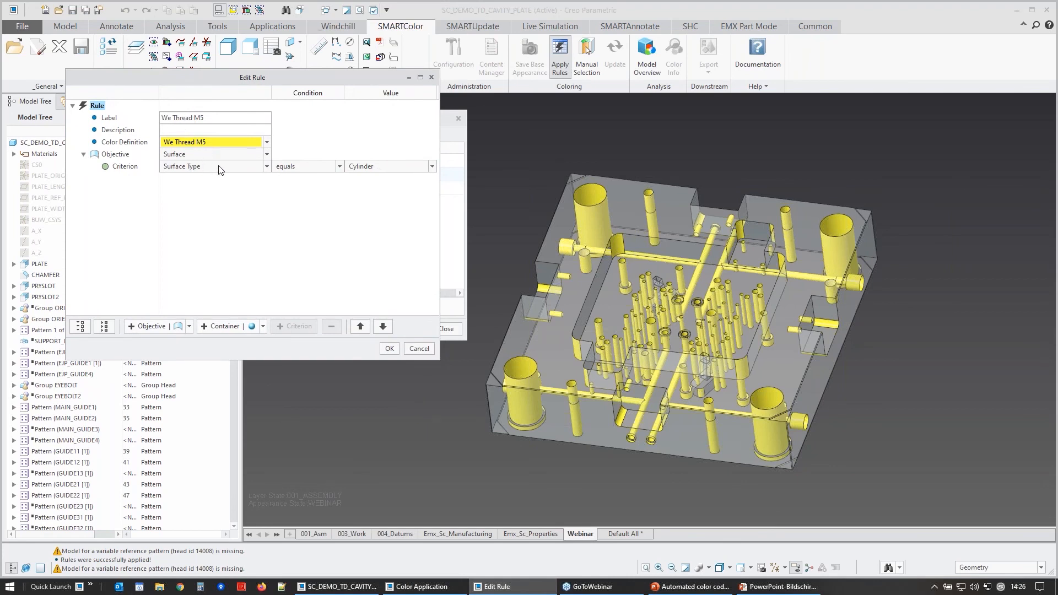
left_click(118, 155)
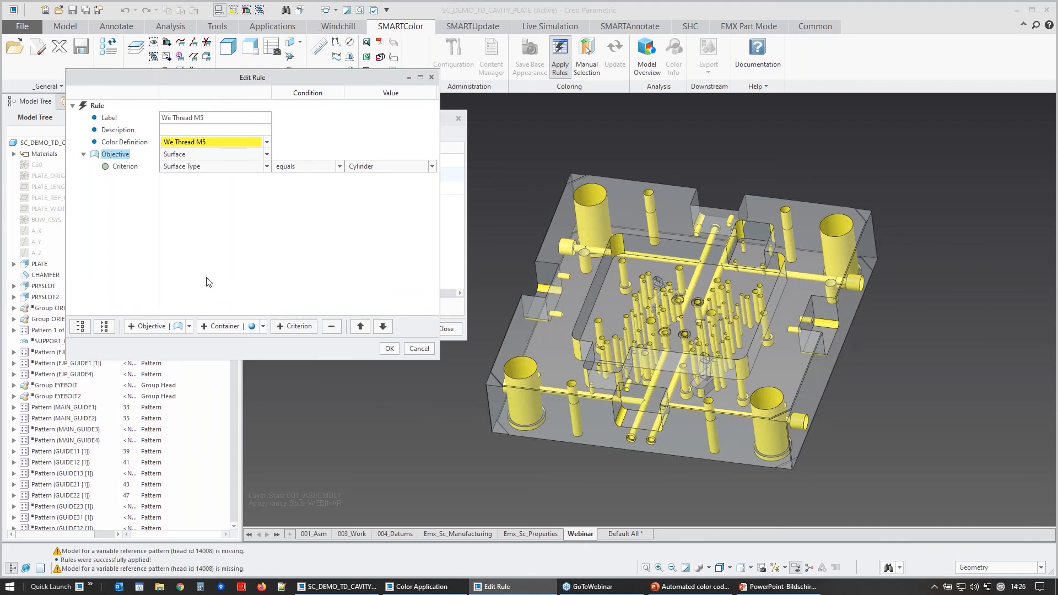
left_click(293, 327)
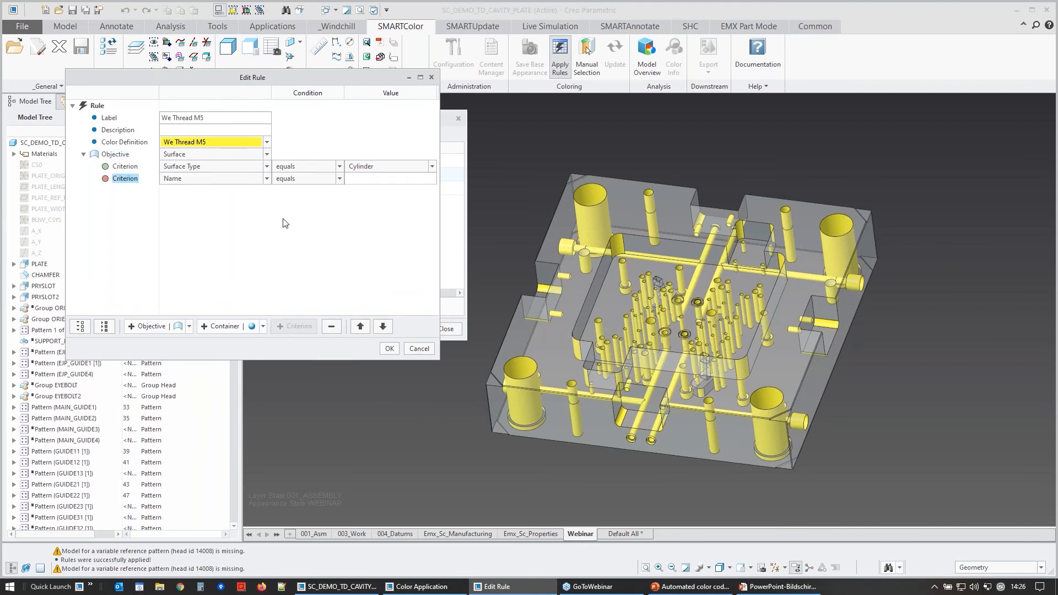
left_click(267, 180)
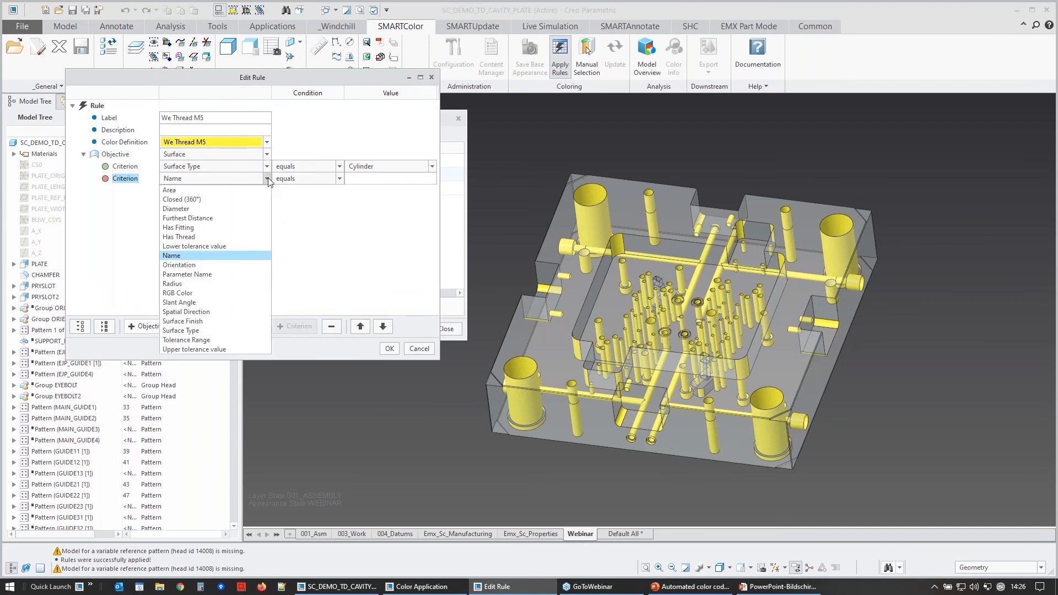
left_click(226, 199)
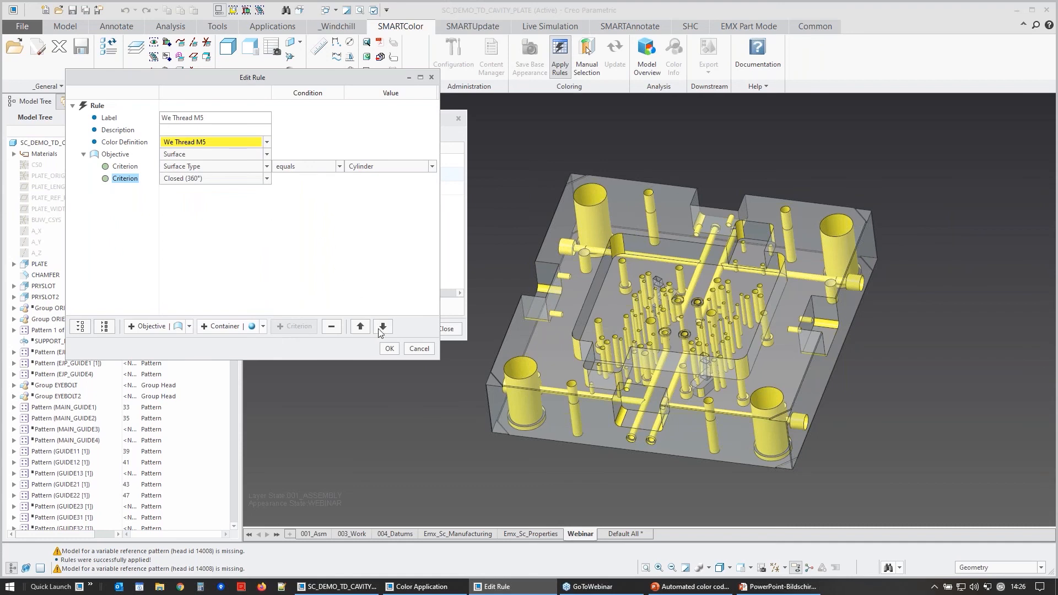
left_click(390, 350)
left_click(338, 328)
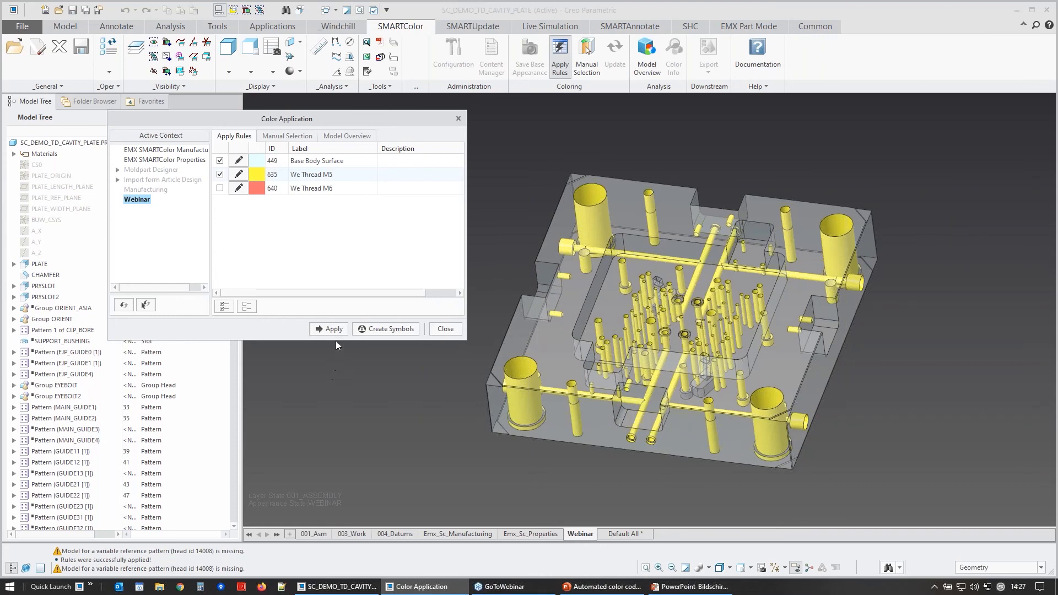
Step: Reopen the We Thread M5 rule for editing and add a Has Thread criterion to its surface objective
left_click(240, 175)
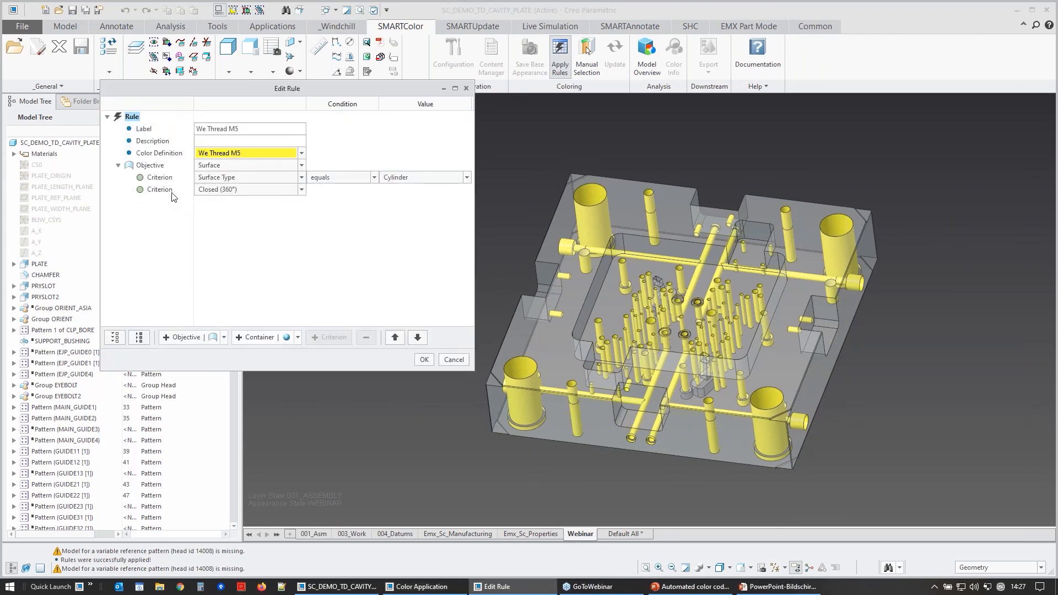
left_click(163, 168)
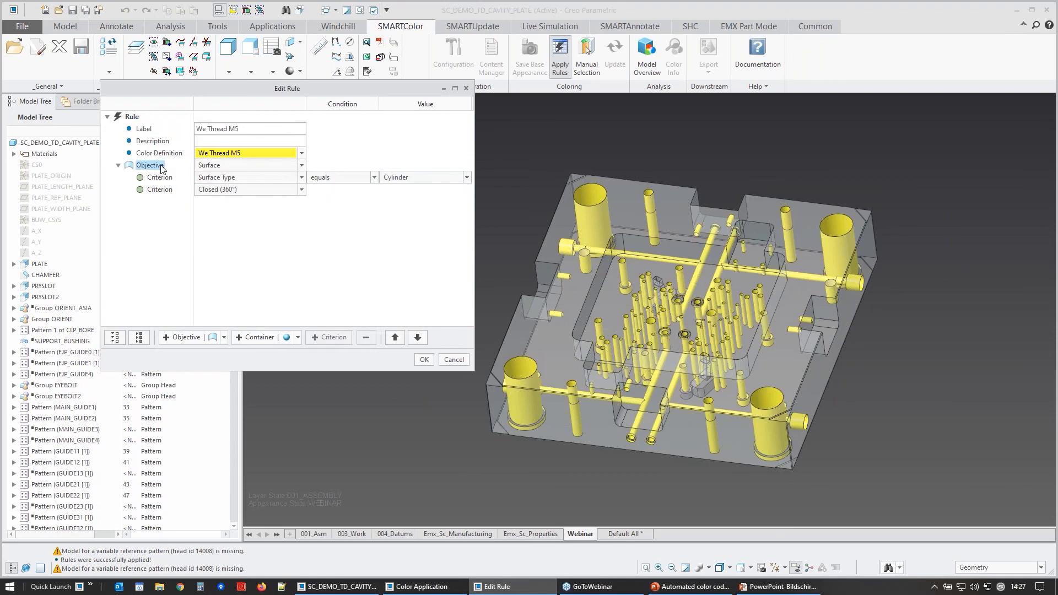
left_click(326, 337)
left_click(301, 202)
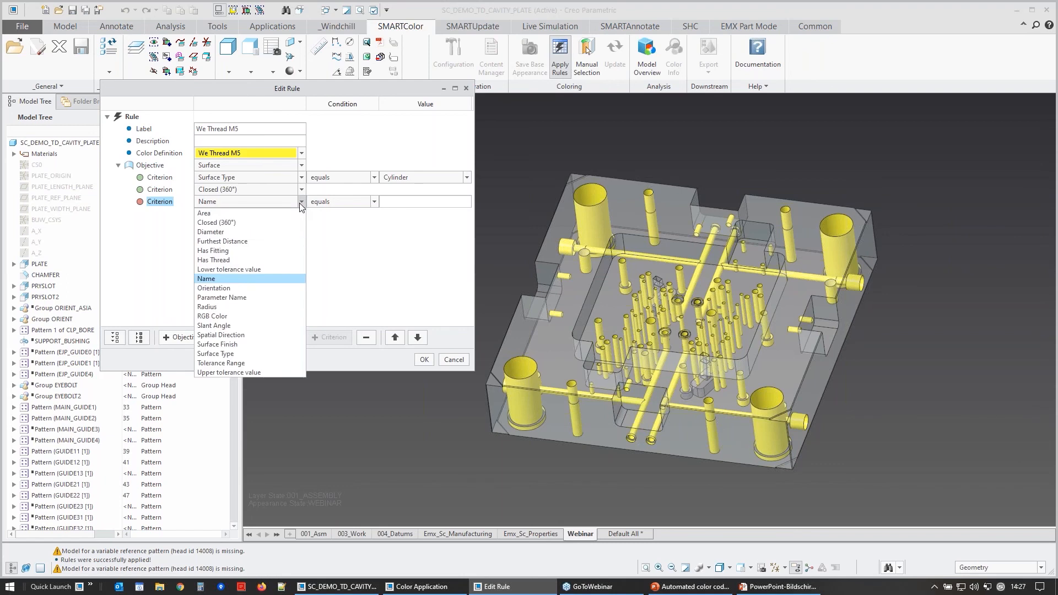
left_click(251, 264)
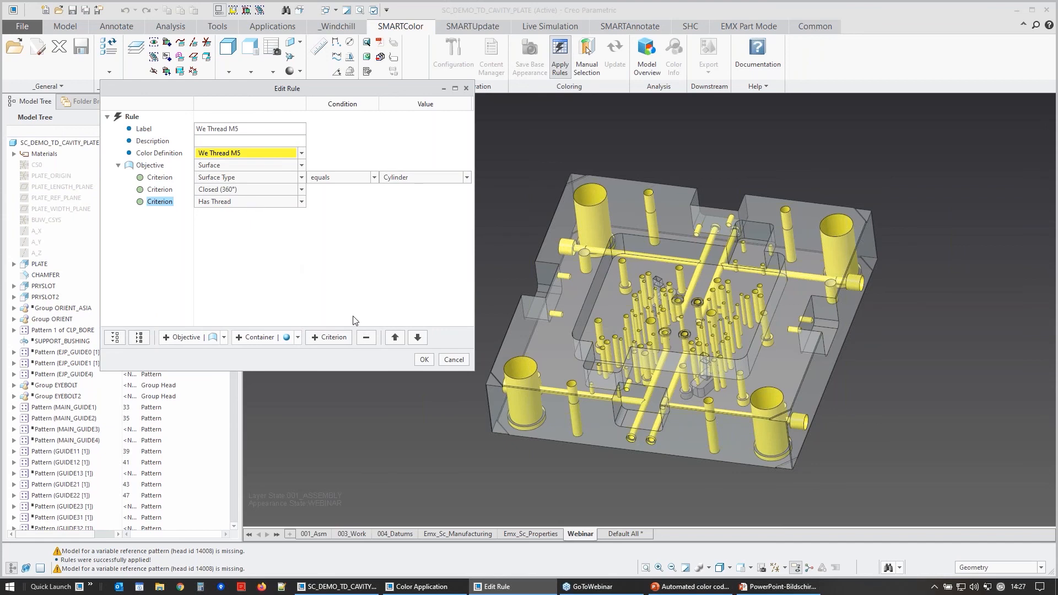
Step: Nest a criterion under Has Thread in the We Thread M5 rule requiring Diameter equals 5
left_click(334, 337)
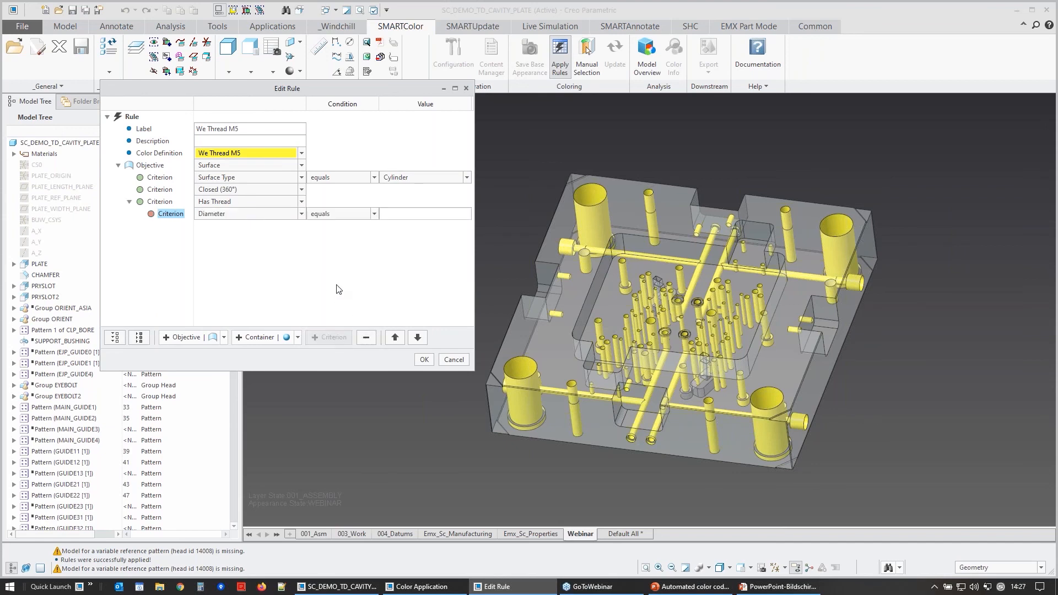
left_click(302, 214)
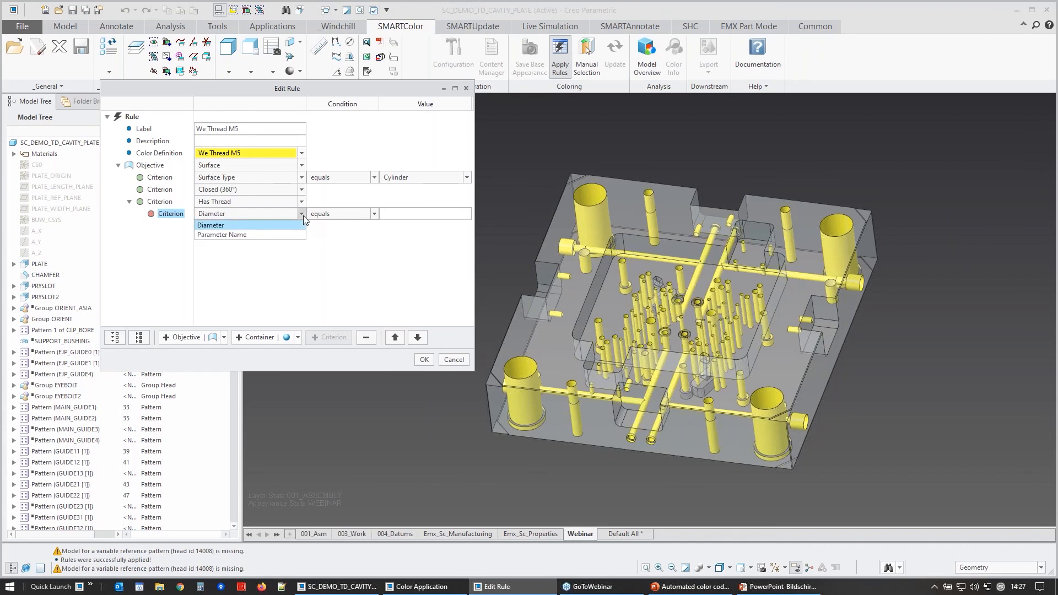
left_click(303, 217)
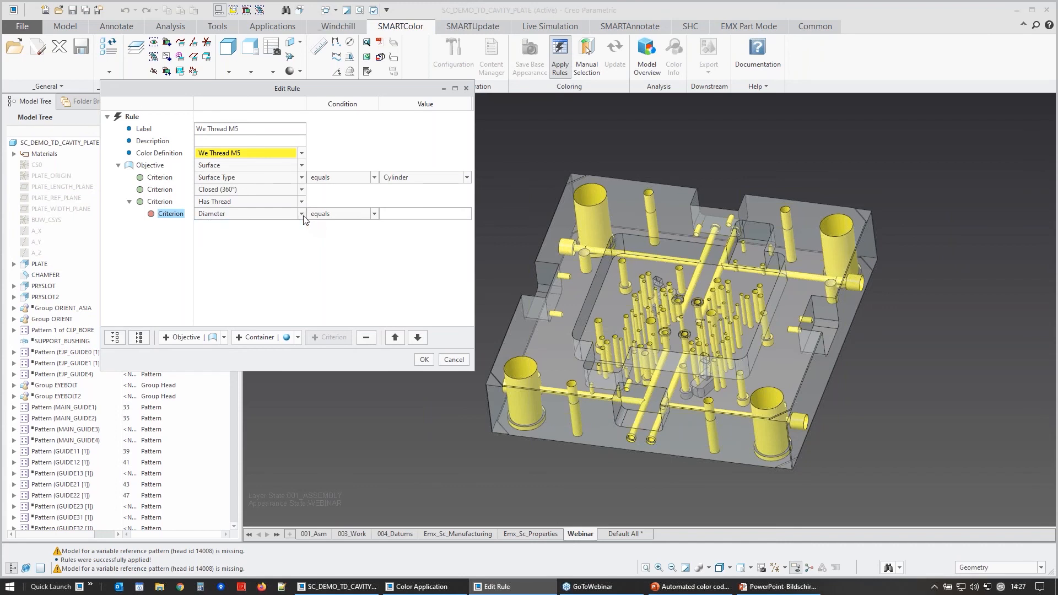
left_click(398, 216)
type("5")
Step: Add a Diameter criterion with the value 4 directly to the We Thread M5 rule's surface objective and accept the rule
left_click(152, 165)
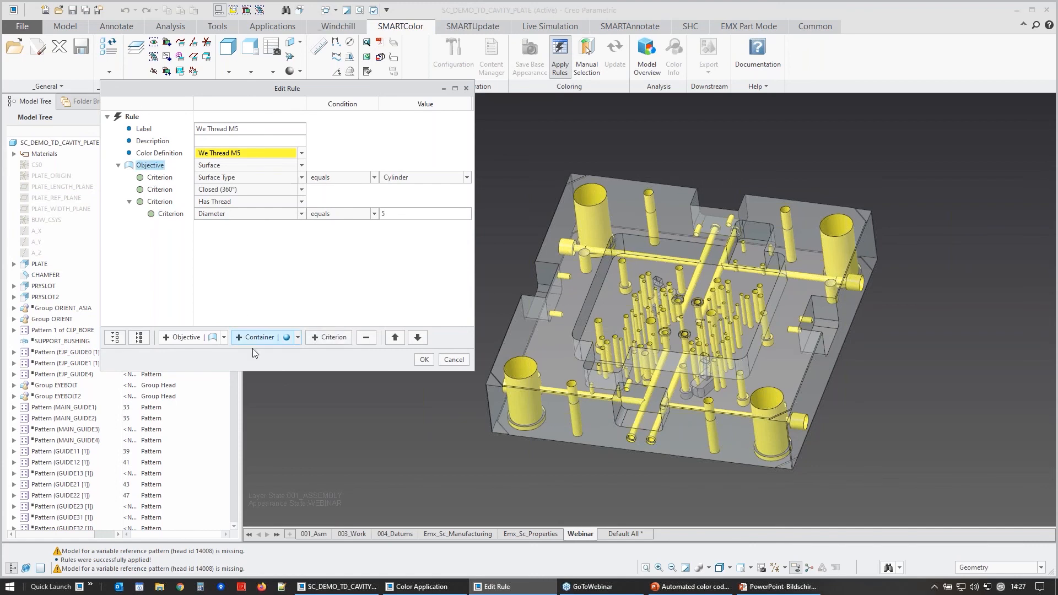
left_click(333, 338)
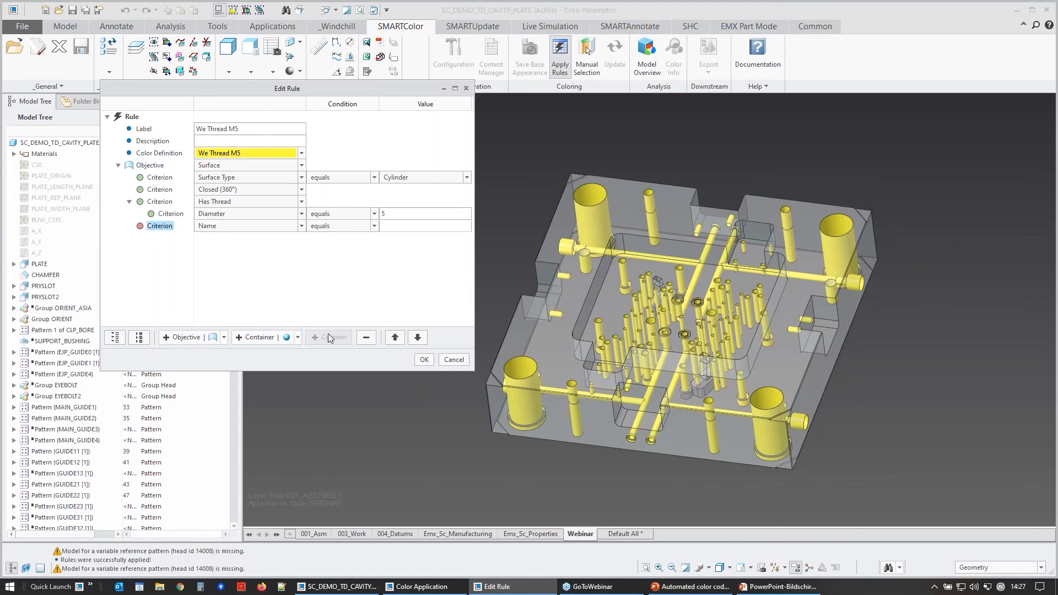
left_click(268, 227)
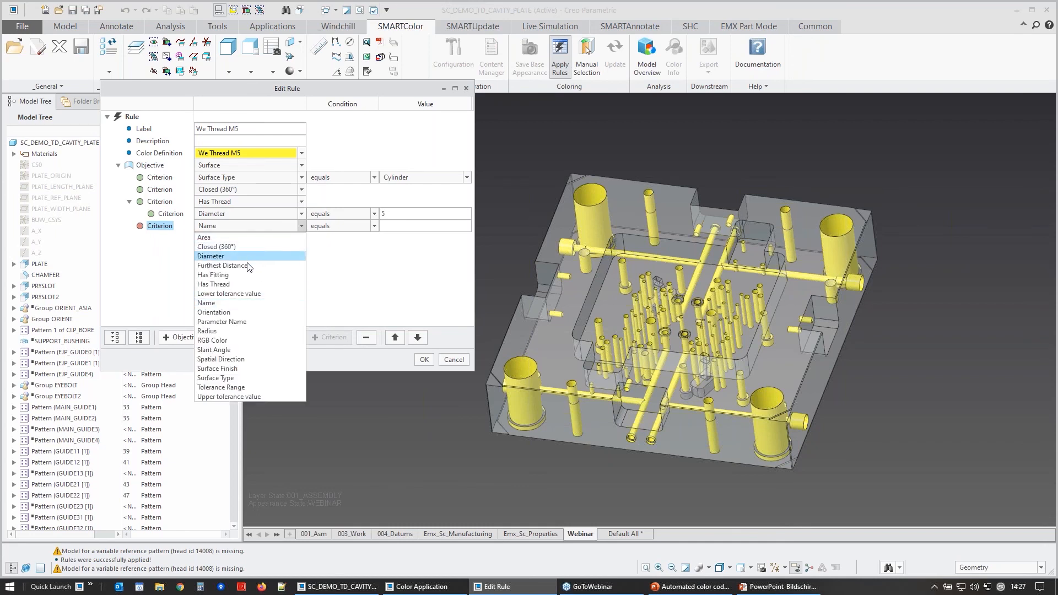
left_click(251, 256)
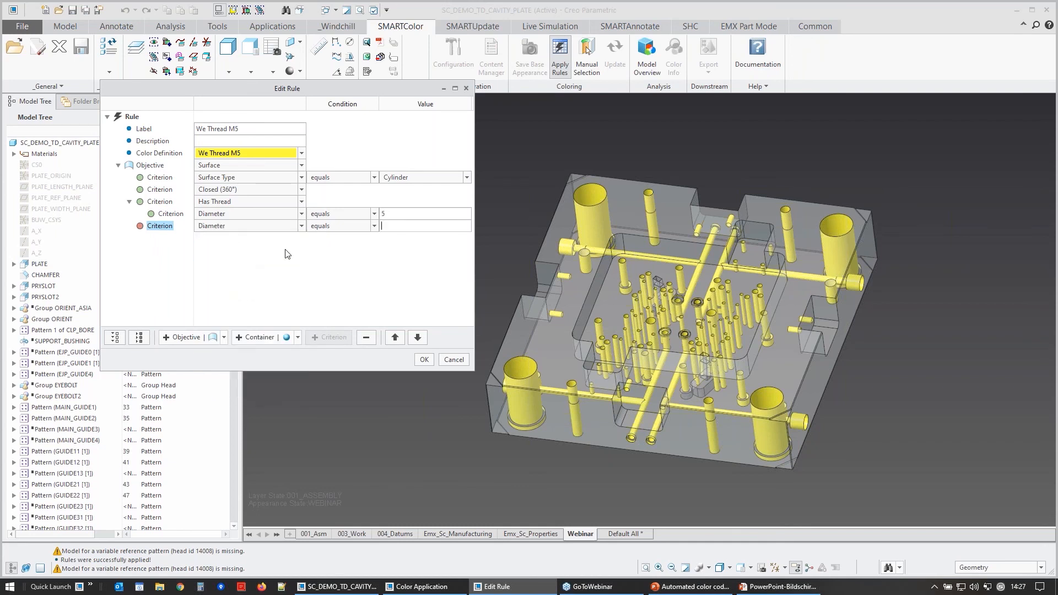
left_click(387, 229)
type("4")
left_click(424, 360)
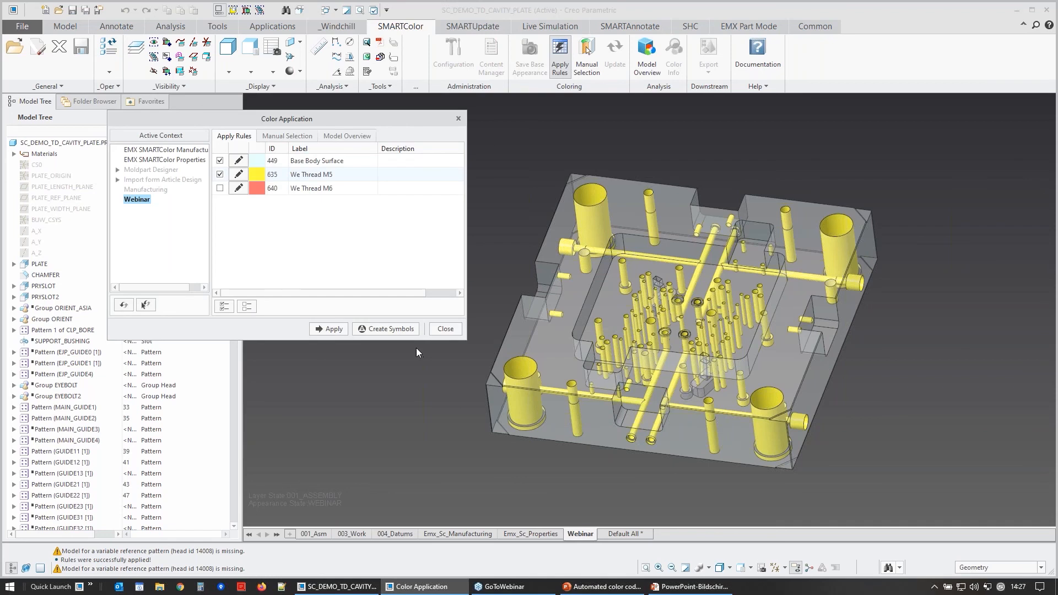
Step: Reapply the Base Body Surface and We Thread M5 rules to the plate and inspect the small holes in the pocket up close
left_click(331, 329)
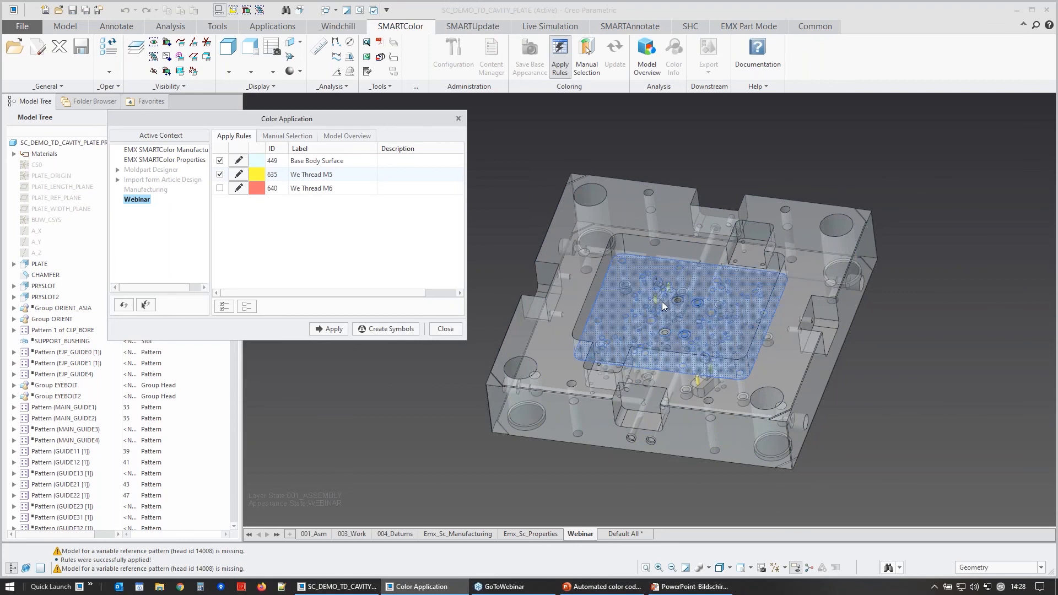
scroll(663, 302, "up", 5)
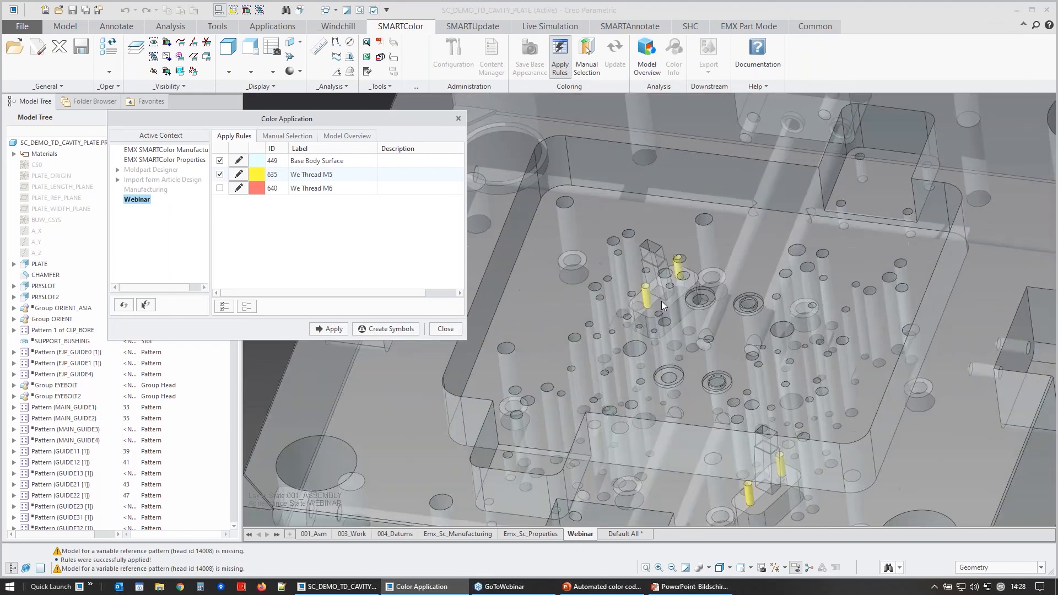
scroll(659, 300, "up", 5)
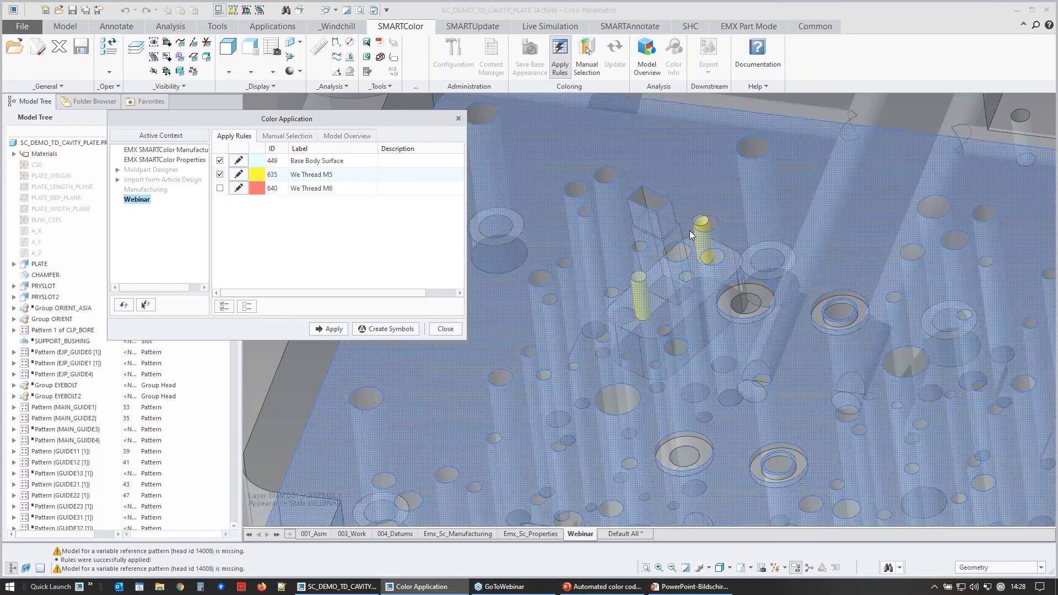
scroll(675, 253, "down", 10)
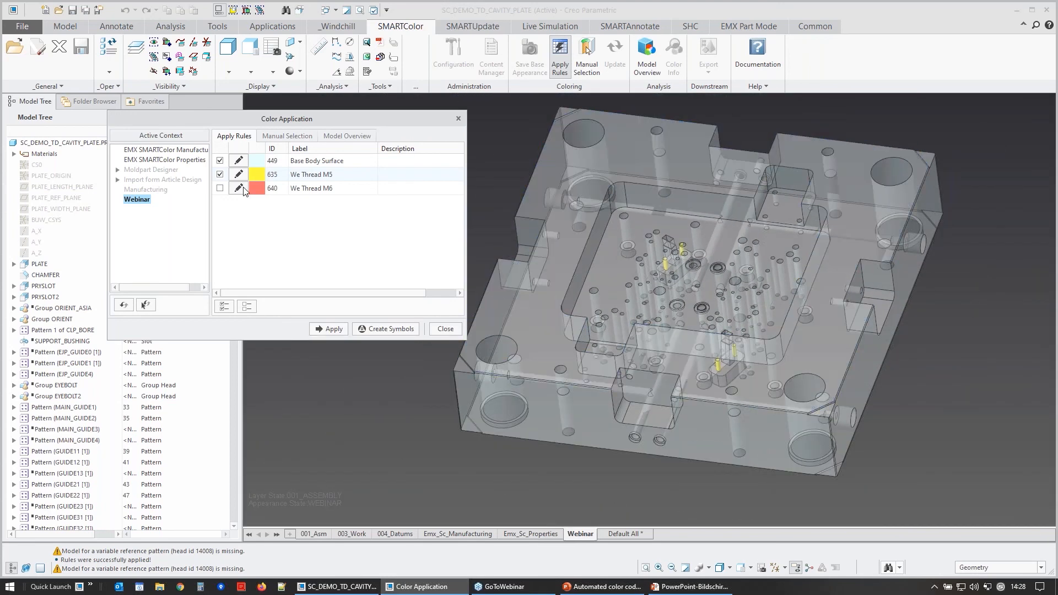
Step: Open the We Thread M6 rule for editing and add a Closed (360°) criterion to its surface objective
left_click(238, 188)
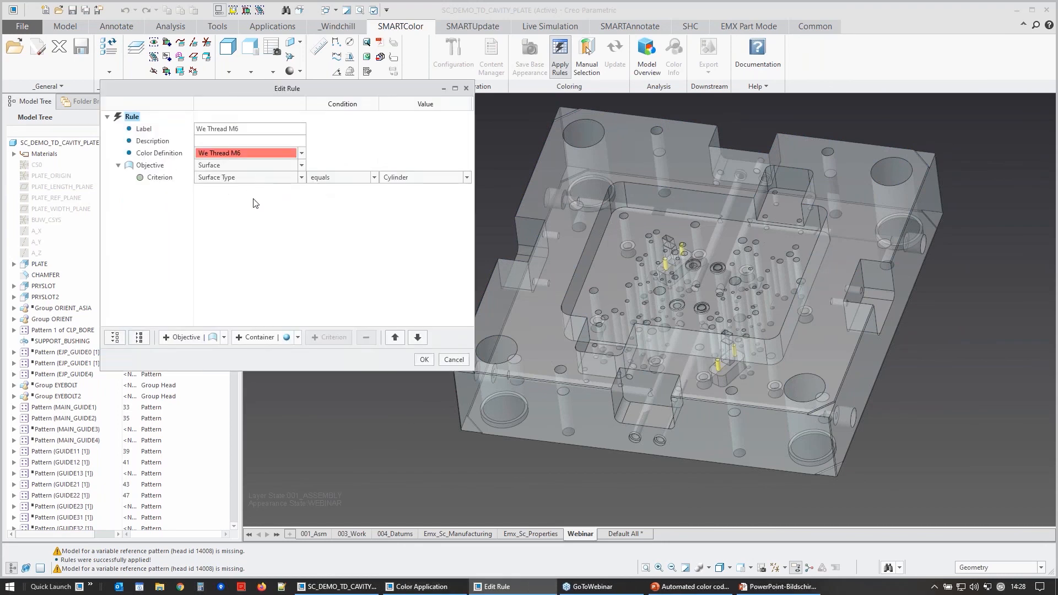
left_click(156, 166)
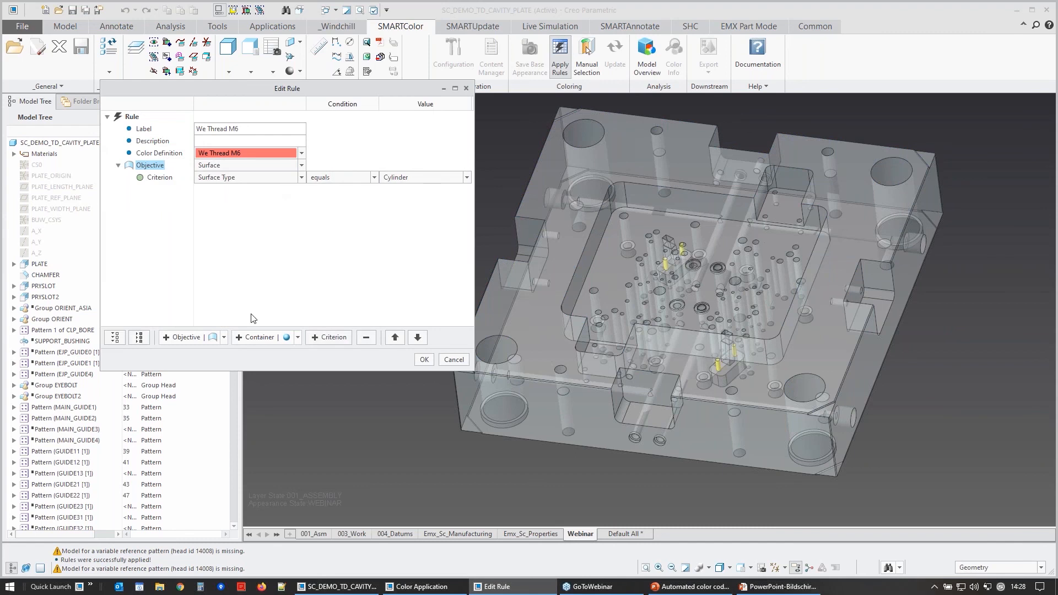
left_click(327, 338)
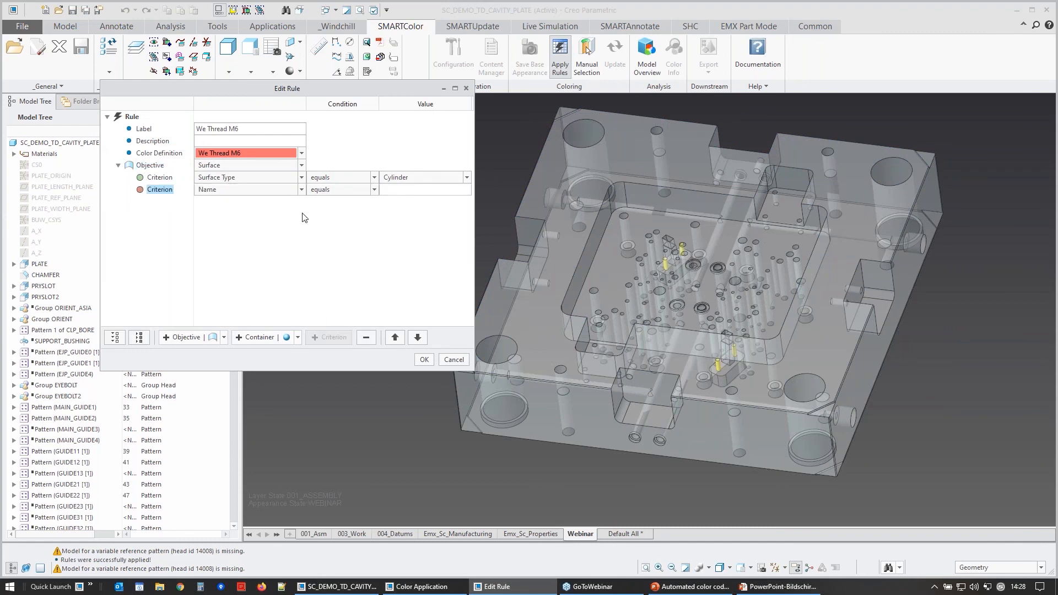
left_click(277, 190)
left_click(230, 210)
Step: Add a Has Thread criterion to the We Thread M6 rule's surface objective, with a nested criterion requiring Diameter equals 6
left_click(154, 167)
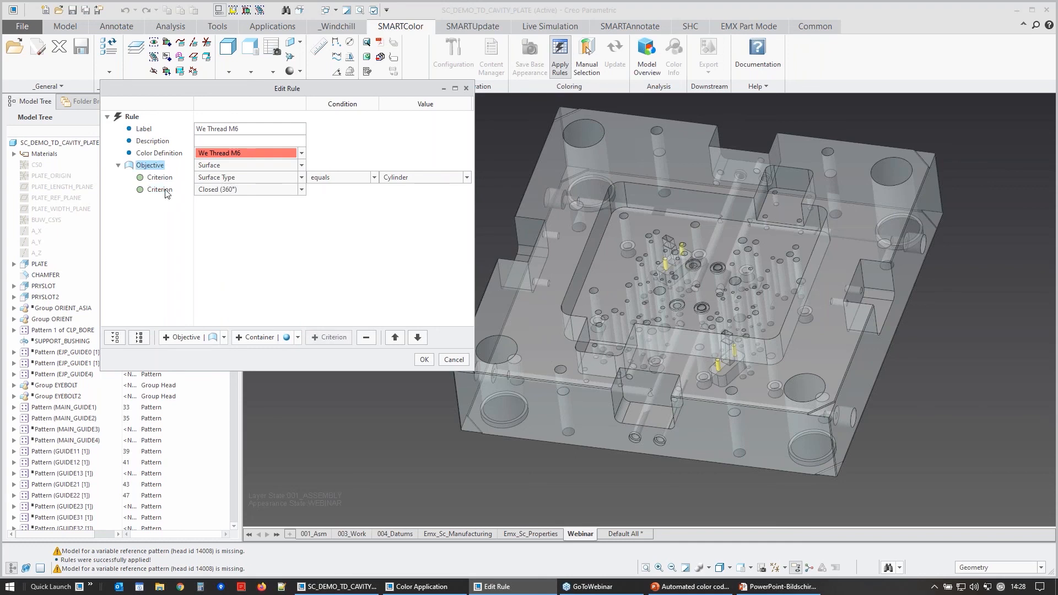
left_click(320, 337)
left_click(260, 202)
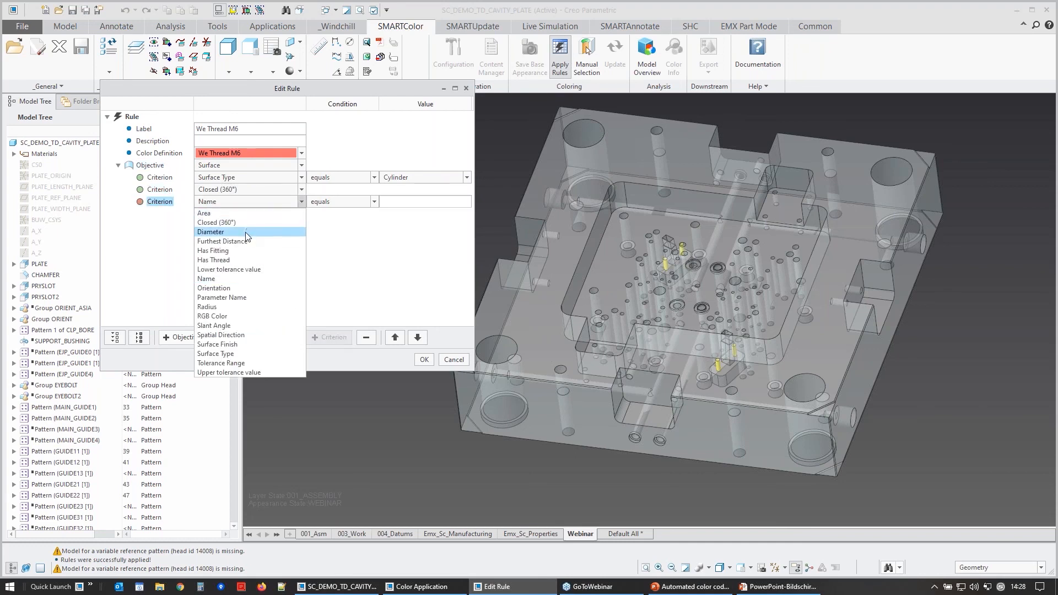
left_click(235, 259)
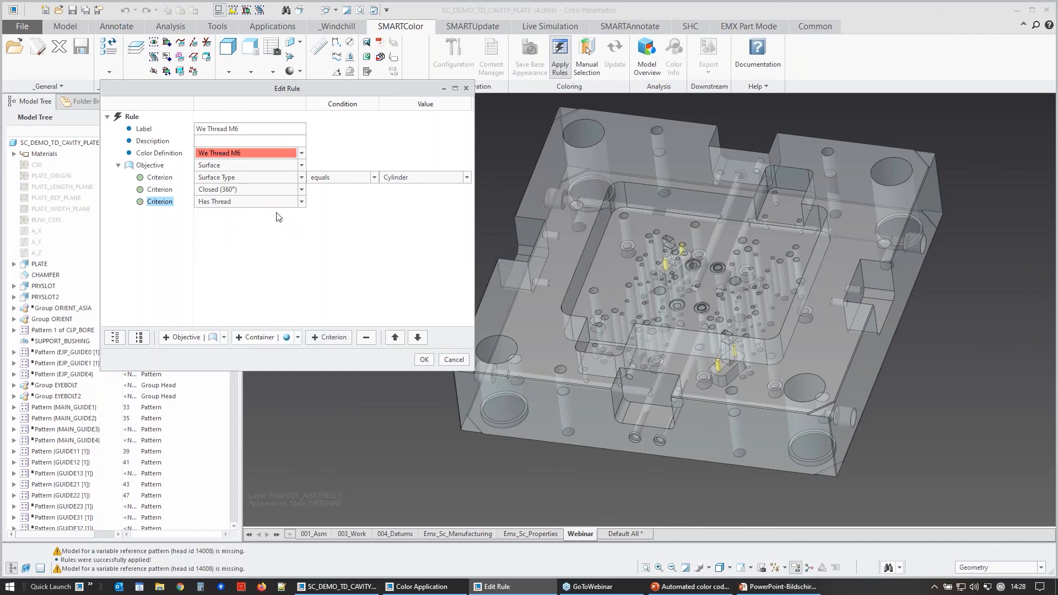
left_click(314, 336)
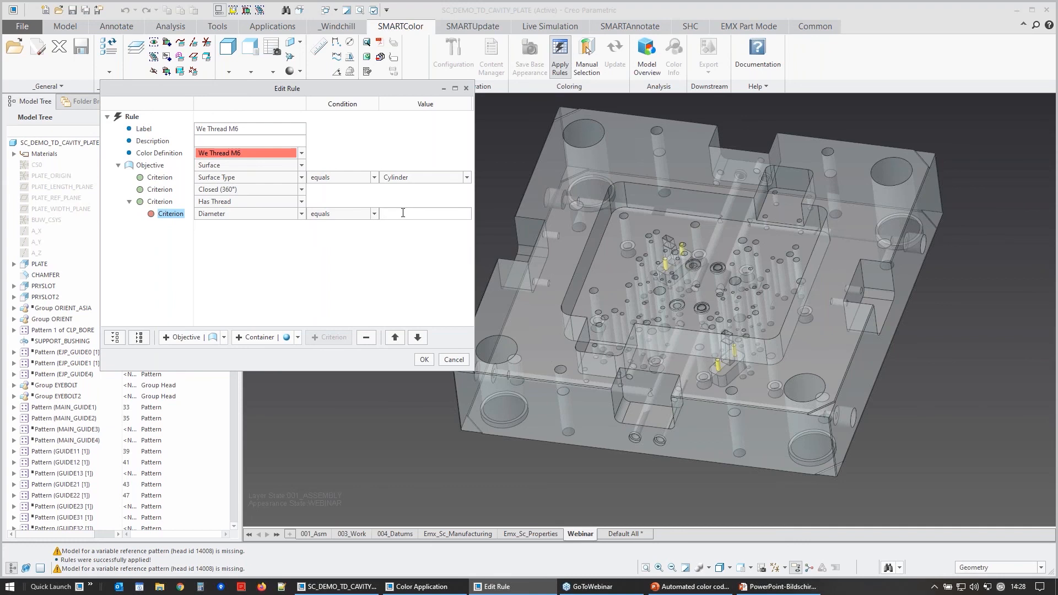
type("6")
Step: Add a Diameter equals 5 criterion directly to the We Thread M6 rule's surface objective and accept the rule
left_click(150, 165)
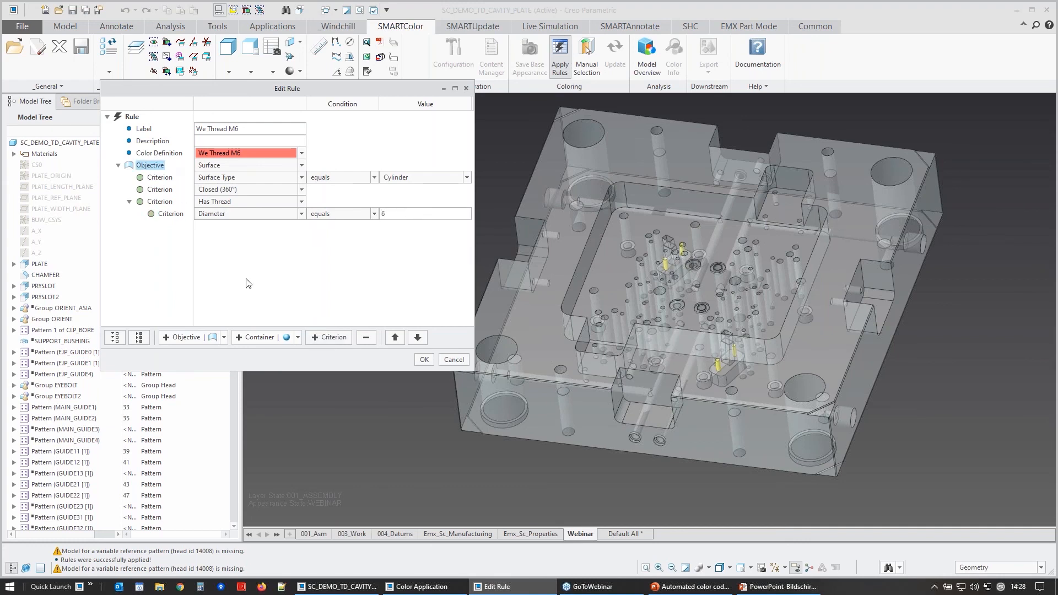
left_click(318, 338)
left_click(245, 227)
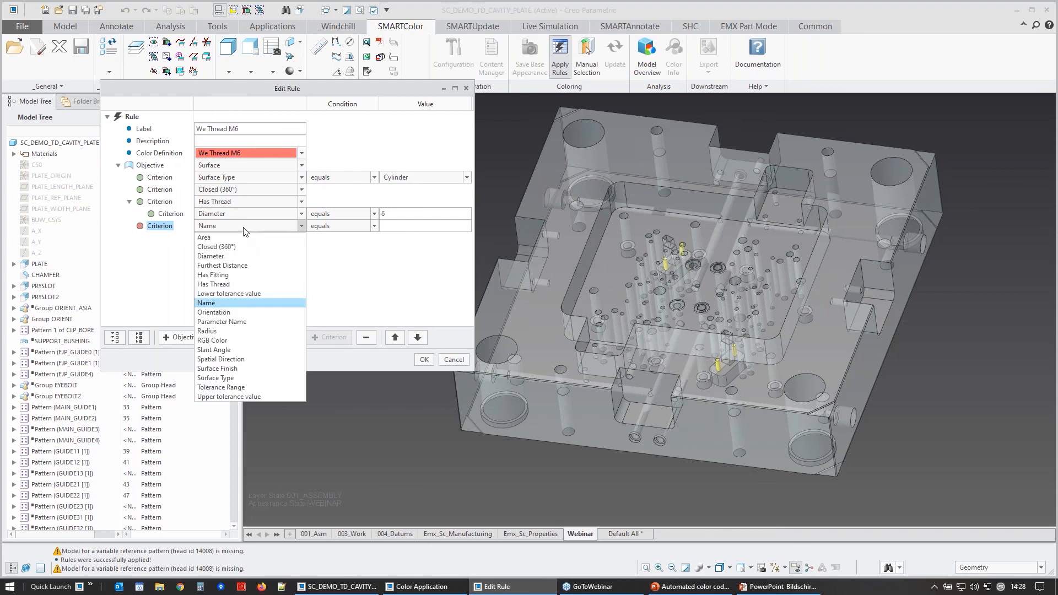
left_click(228, 255)
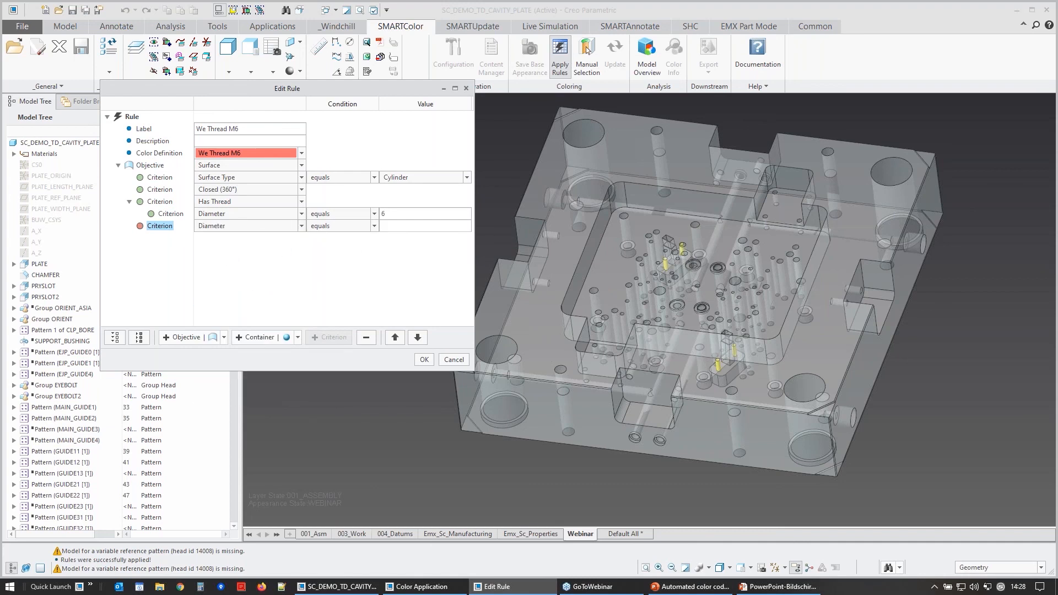
type("5")
left_click(423, 360)
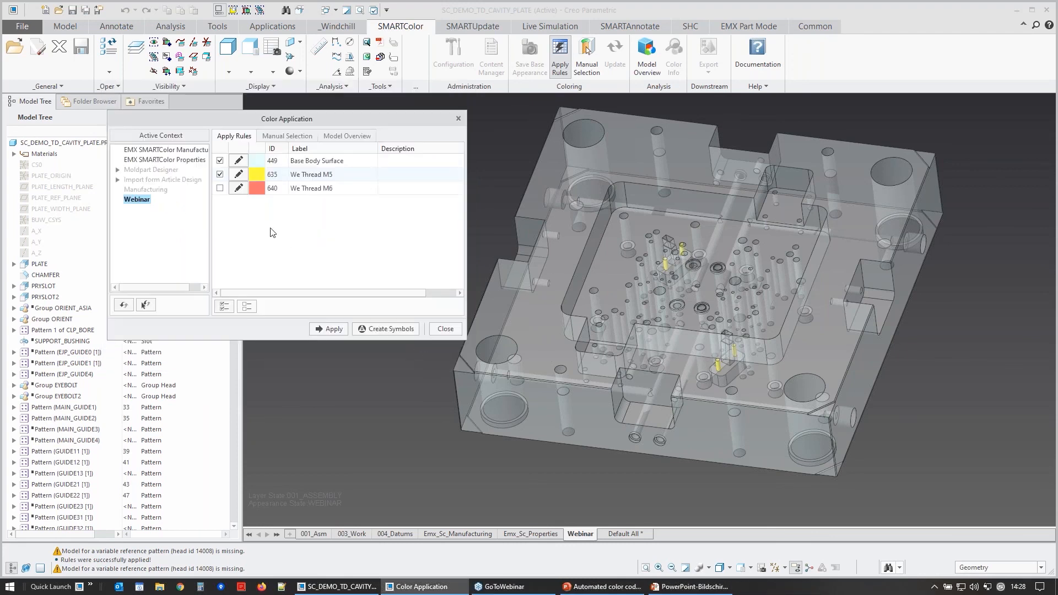
Step: Include We Thread M6 in the rules, apply them all to the plate, and inspect the threaded holes in the edge pocket
left_click(221, 189)
left_click(318, 330)
scroll(794, 199, "down", 4)
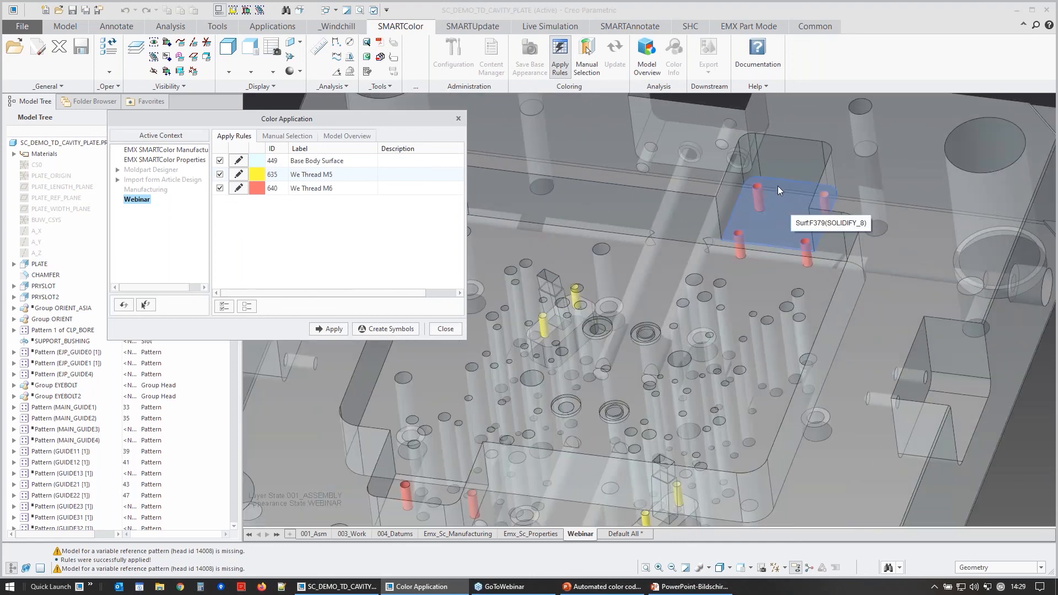
scroll(778, 183, "down", 2)
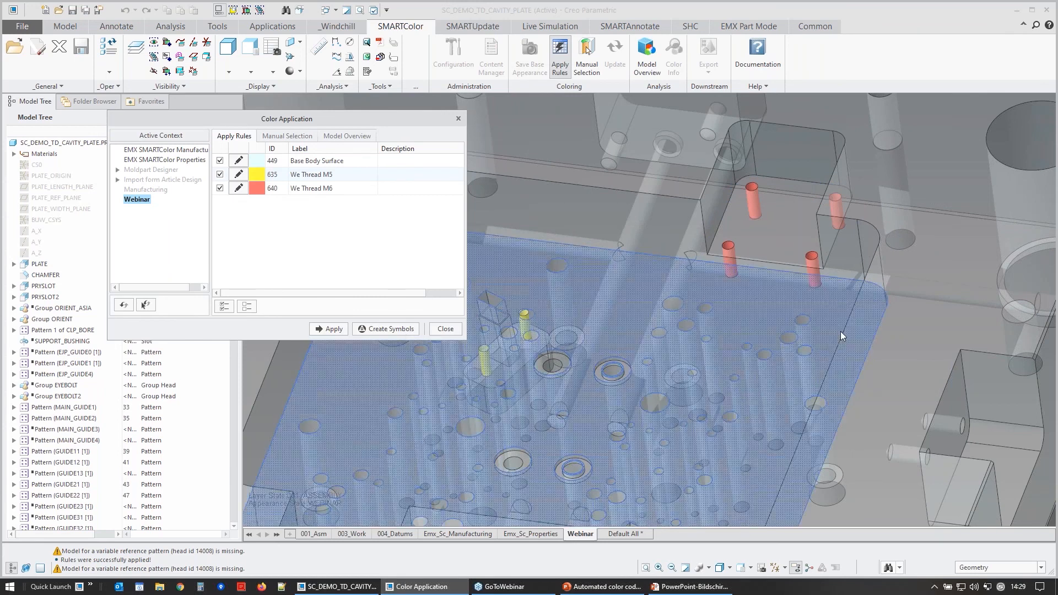
scroll(841, 332, "up", 4)
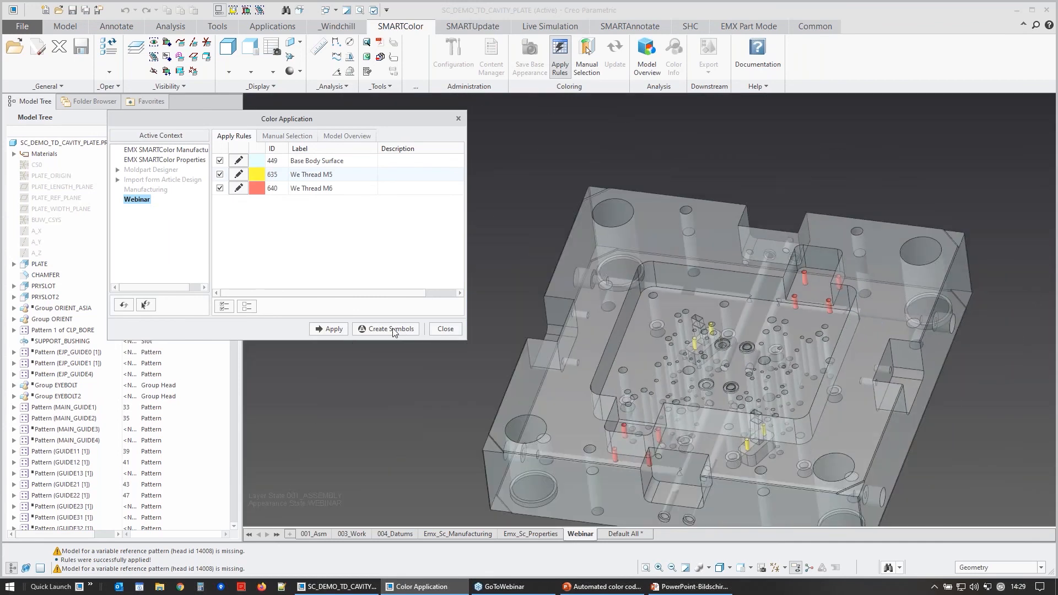
Step: Create the color symbols for the applied rules, uncover them beside the plate, and finish the color application
left_click(392, 328)
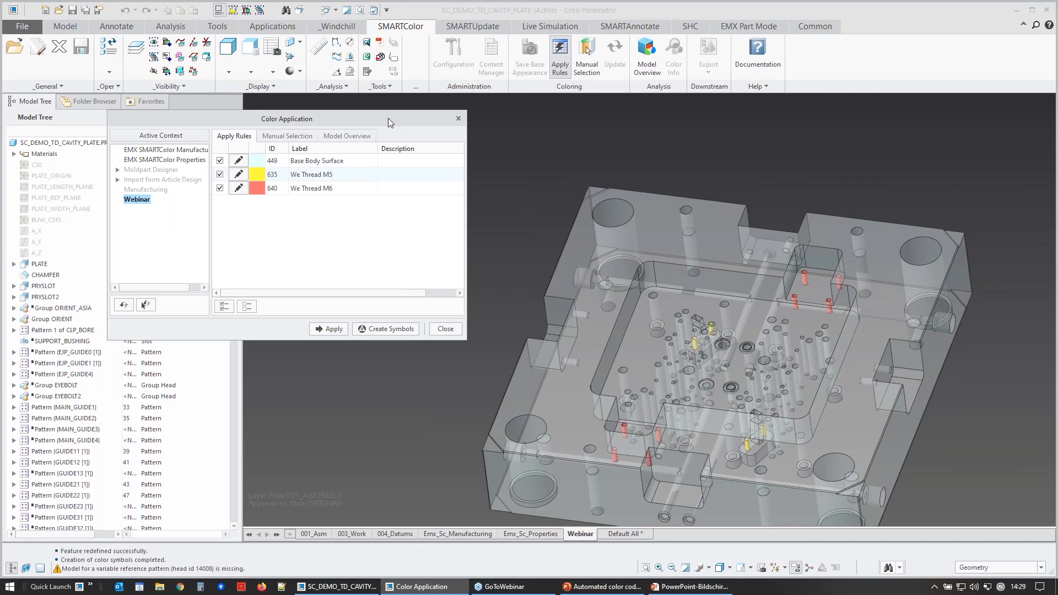
left_click_drag(391, 118, 343, 280)
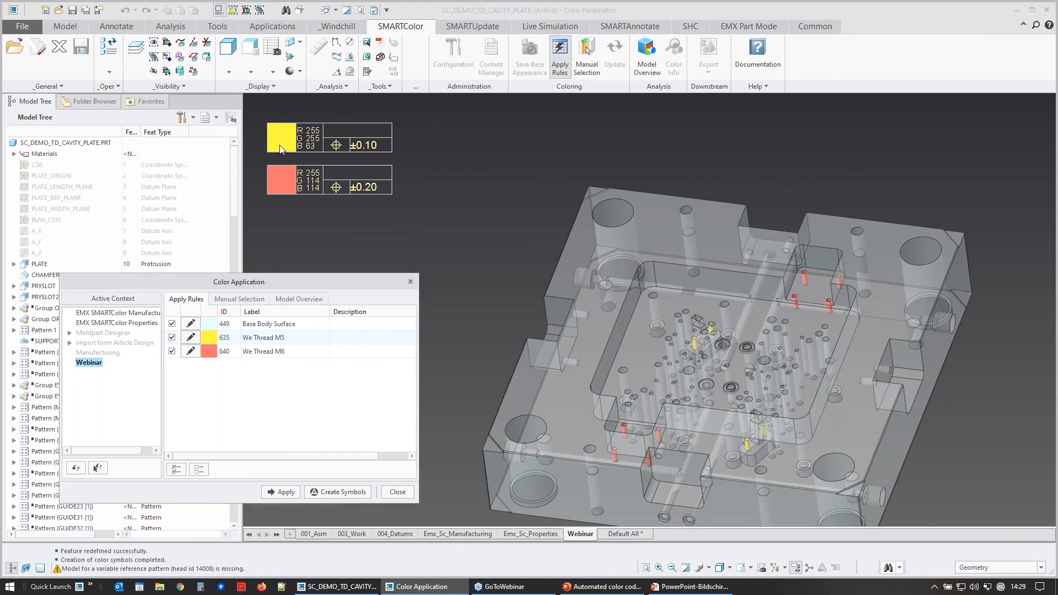
left_click(398, 494)
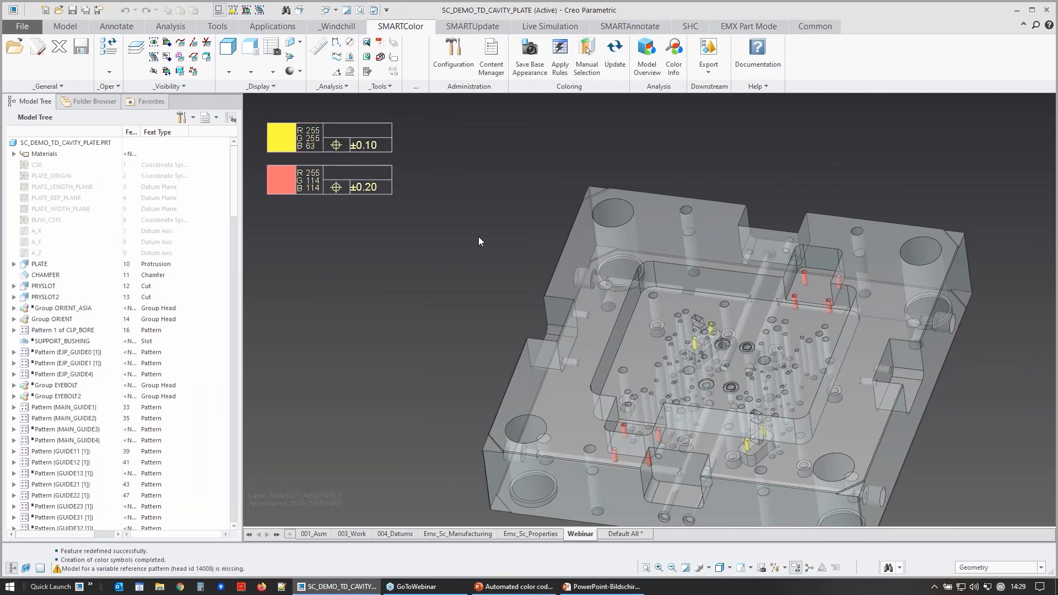
Step: Show the color information of one red threaded hole in the plate's edge pocket
scroll(632, 309, "down", 5)
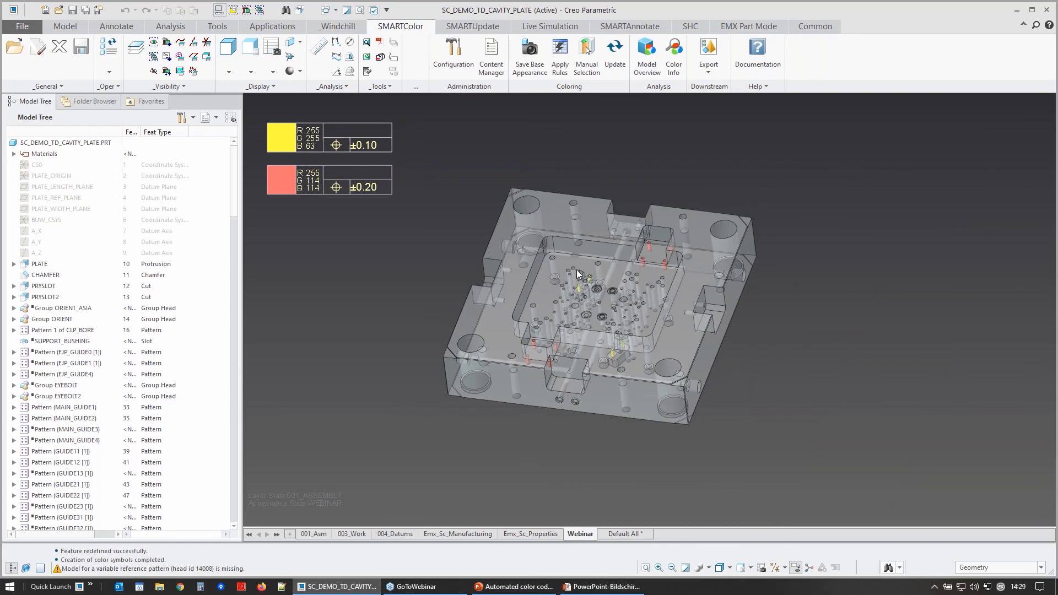
scroll(577, 268, "up", 2)
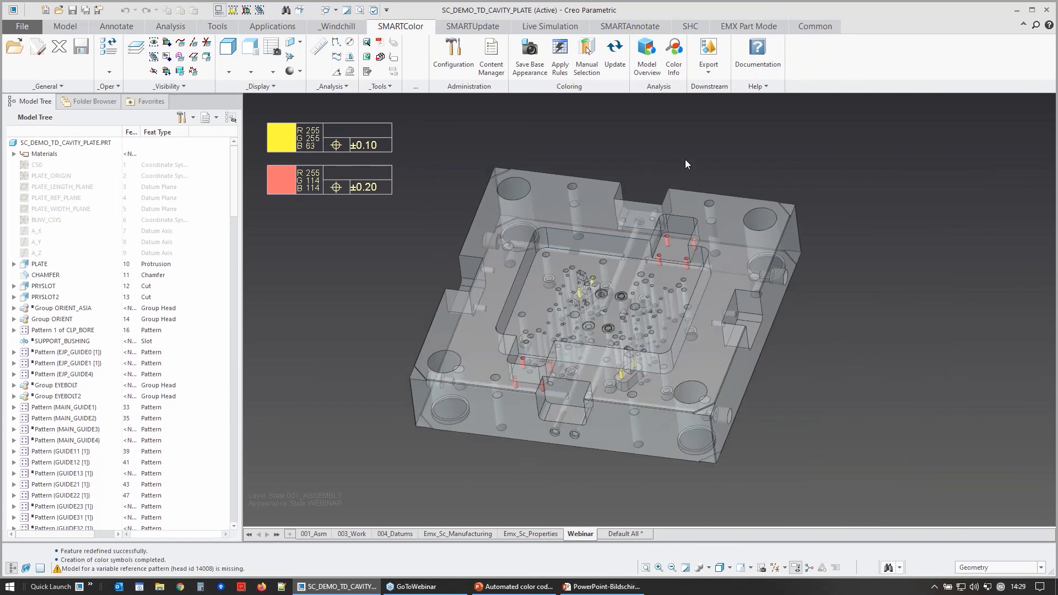
scroll(686, 164, "up", 3)
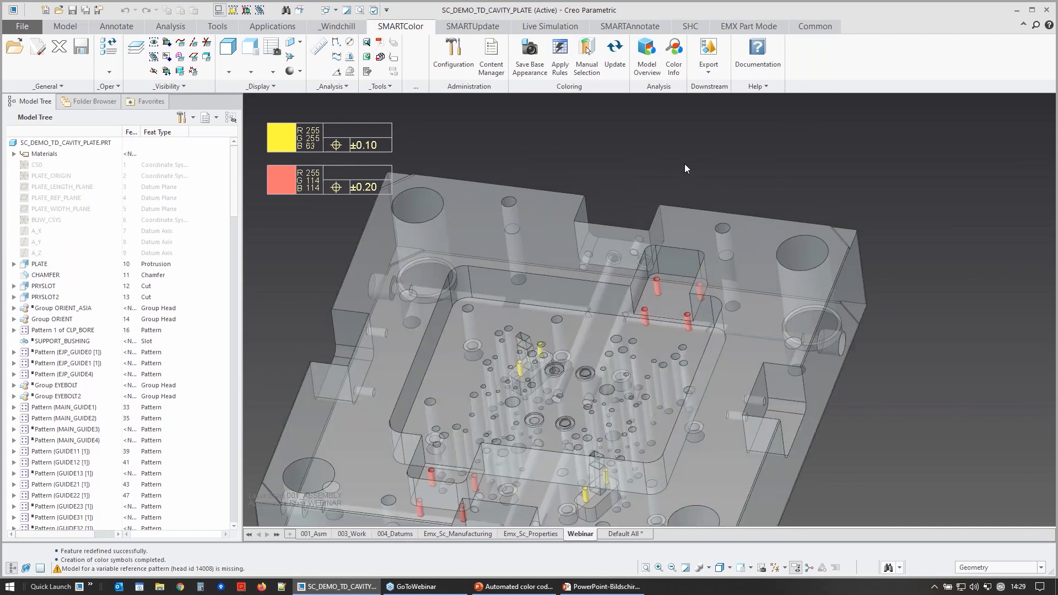
left_click(674, 76)
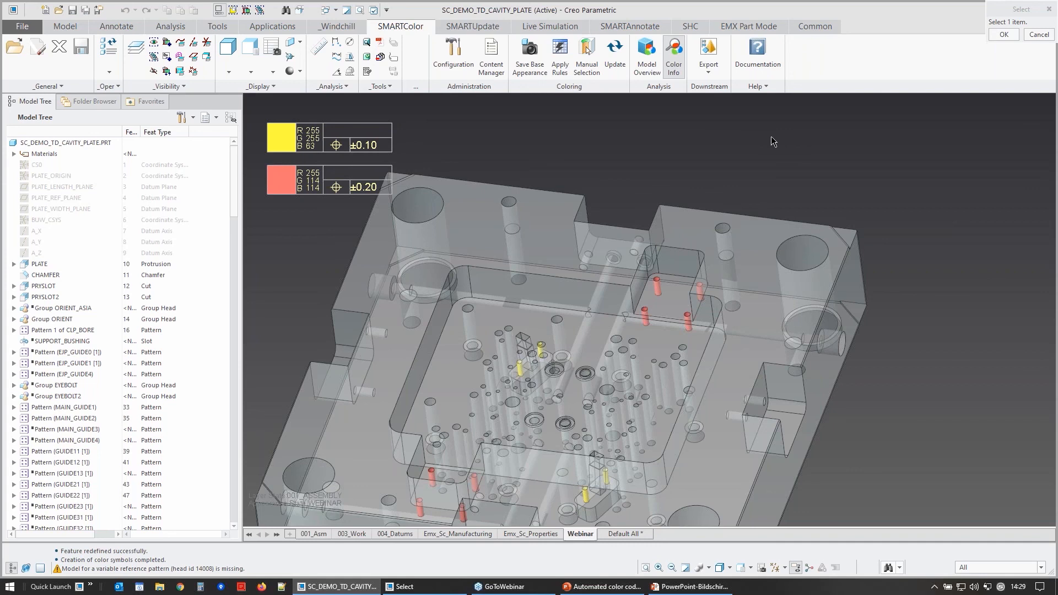
scroll(648, 300, "up", 6)
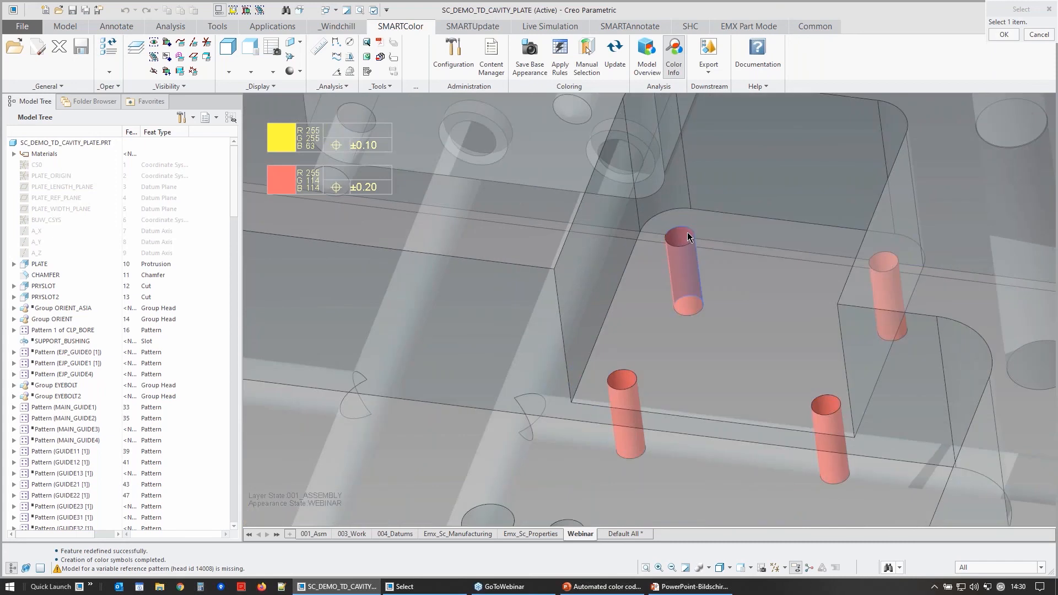
left_click(686, 234)
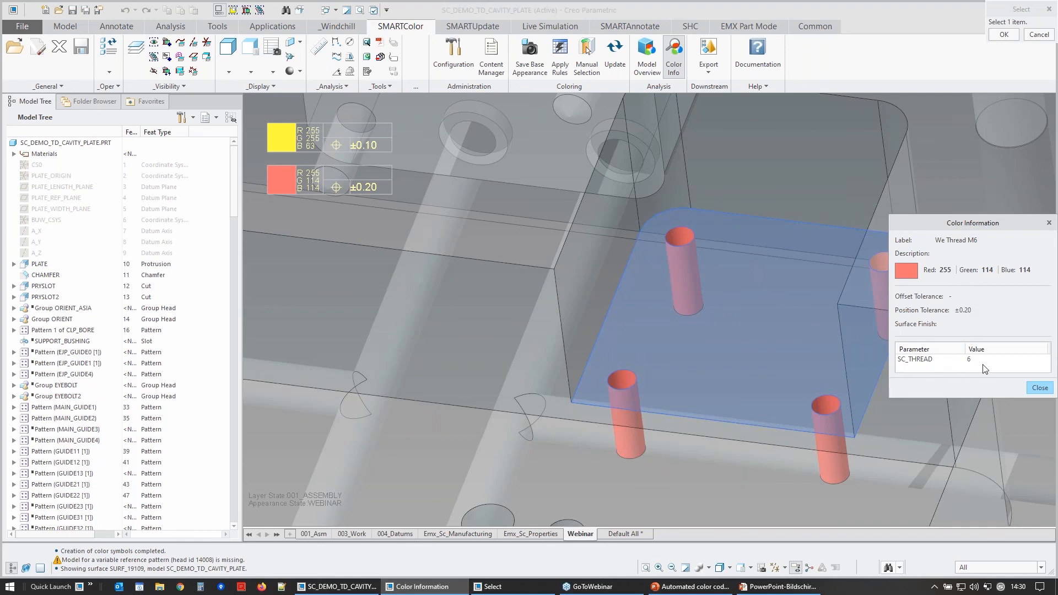
Step: Show the color information of a yellow threaded hole in the central pocket, then dismiss it
scroll(766, 331, "up", 2)
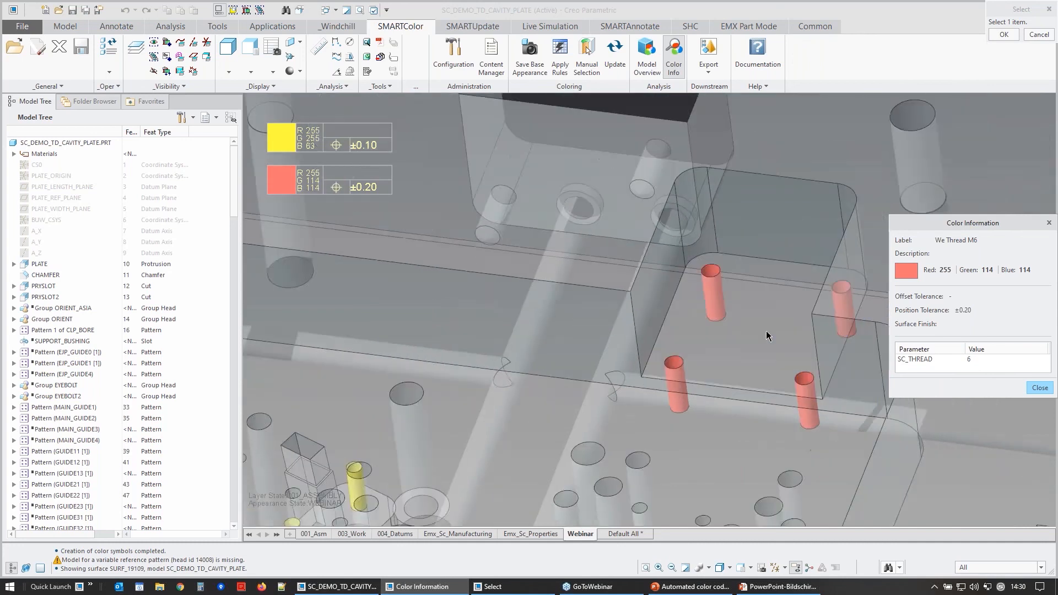
scroll(766, 330, "up", 2)
scroll(485, 457, "down", 4)
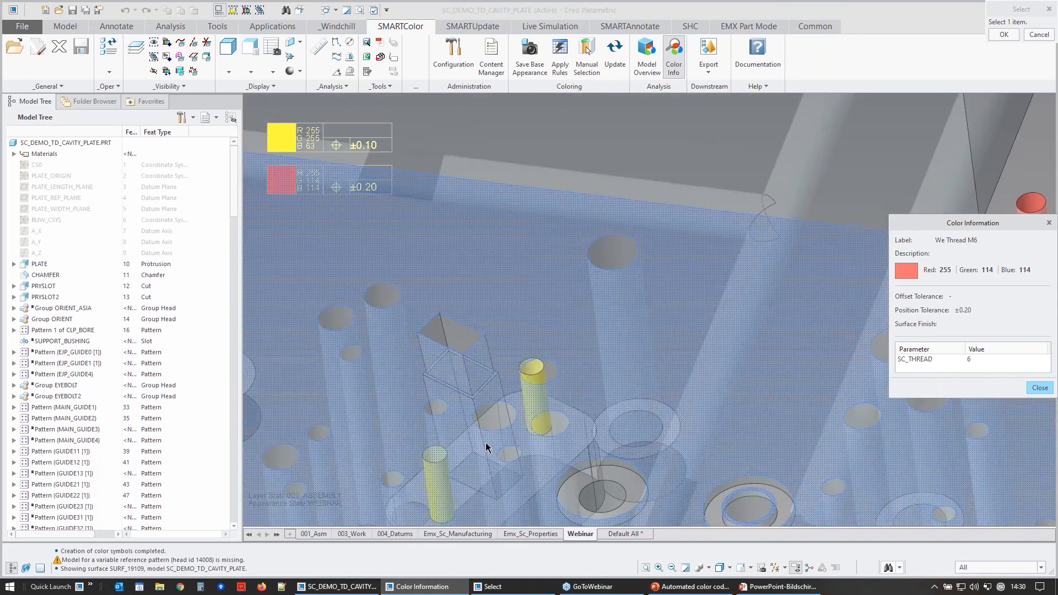
scroll(540, 385, "down", 4)
left_click(561, 323)
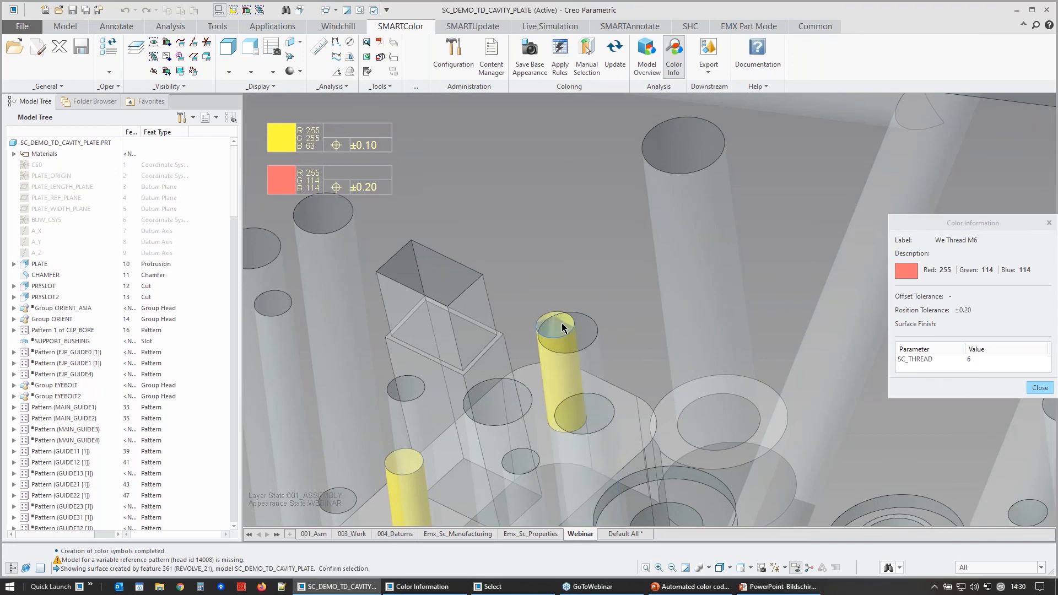
right_click(561, 323)
left_click(561, 323)
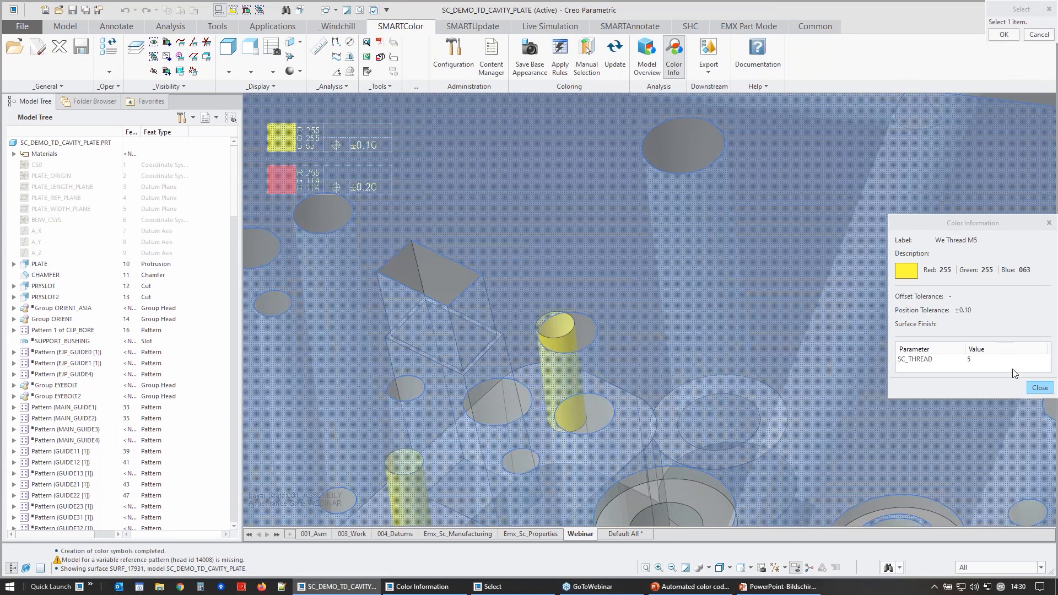
left_click(1038, 388)
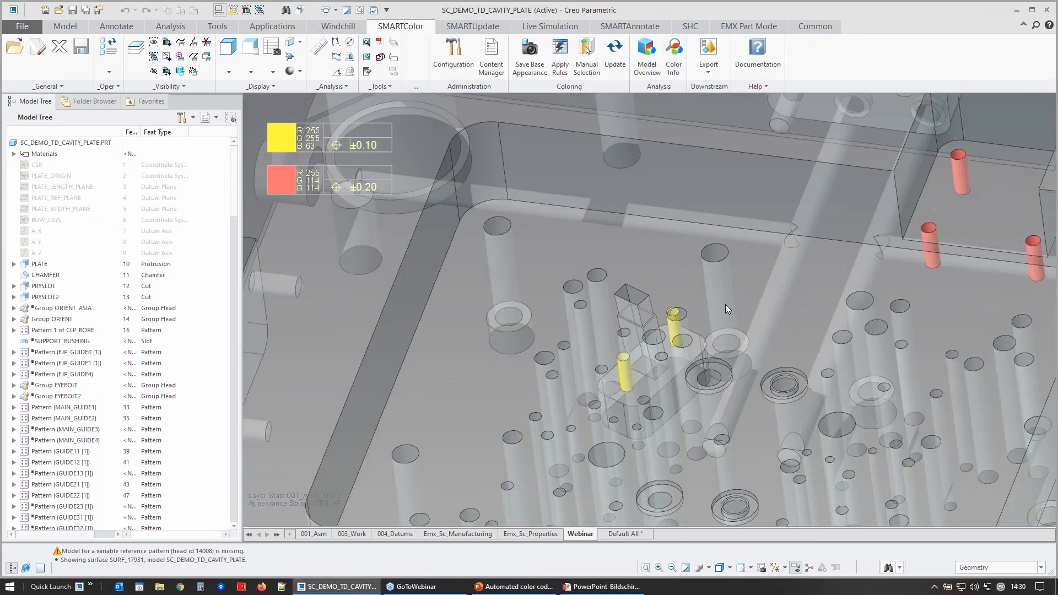
Step: Switch to the PowerPoint slide show and advance to the Summary slide
scroll(613, 280, "down", 3)
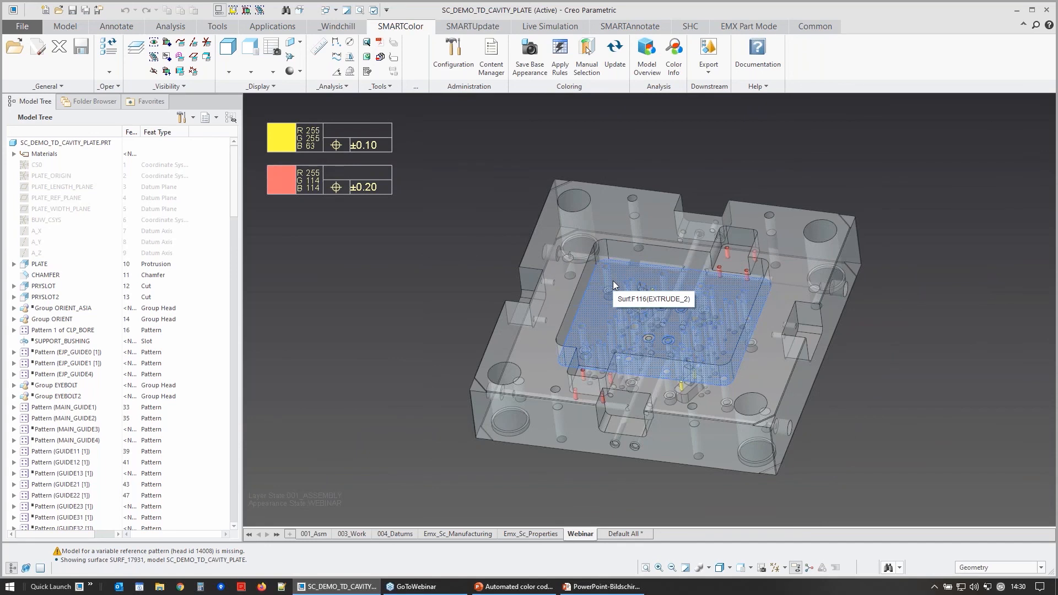
key("alt+Tab")
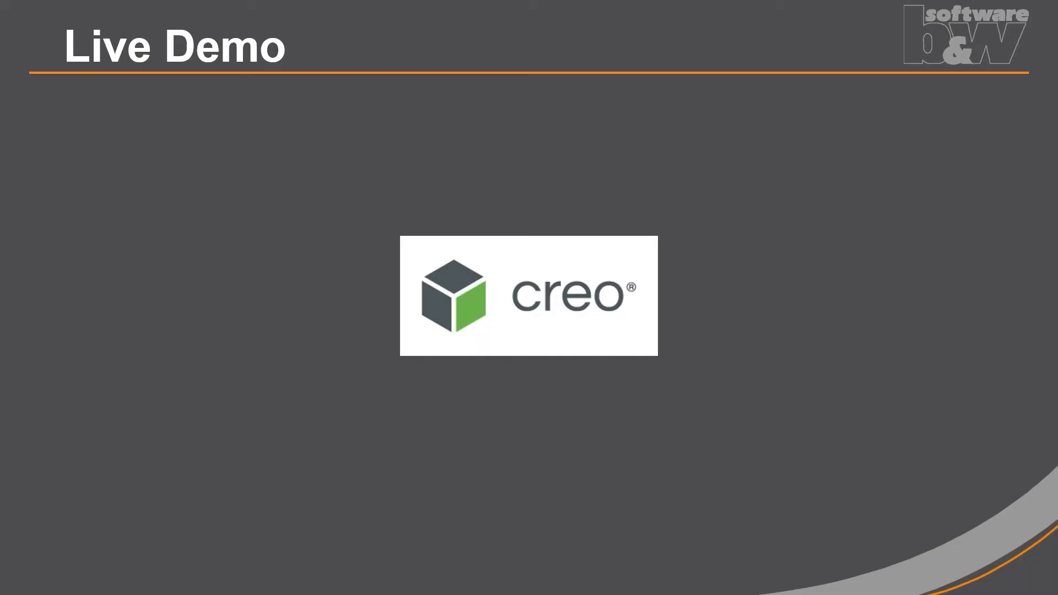
key("Right")
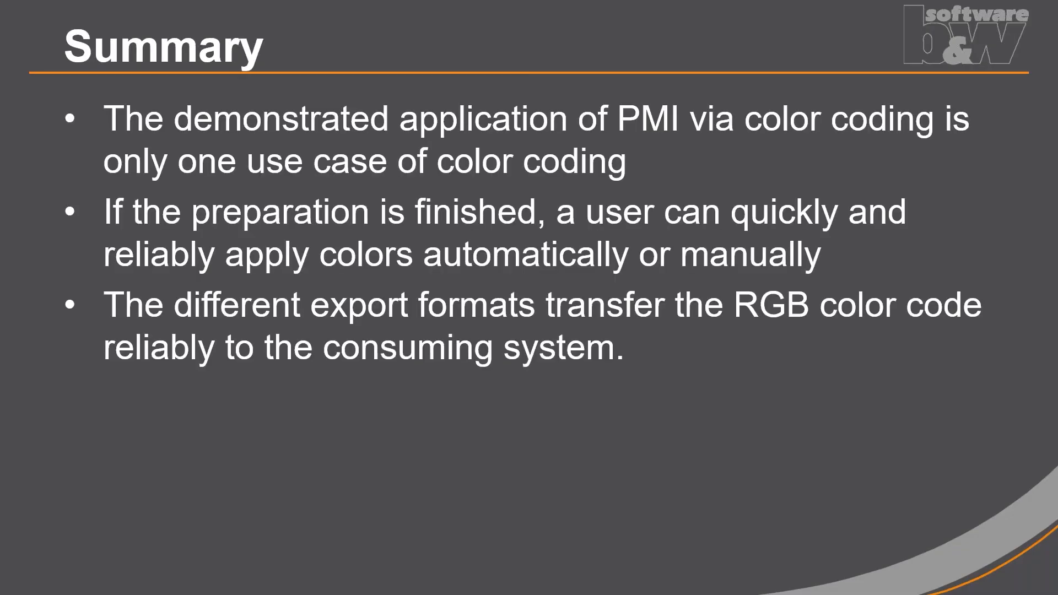